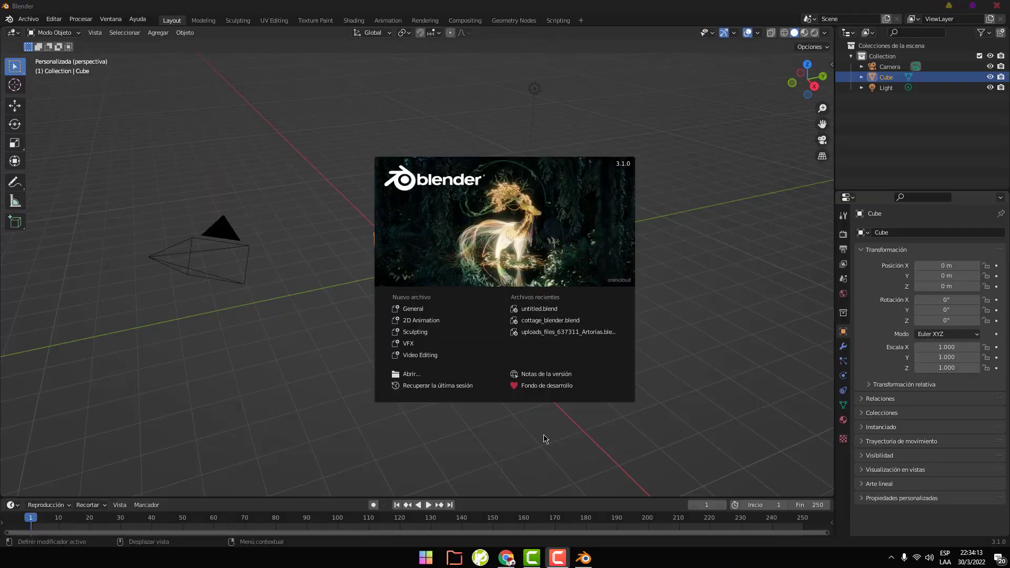
Close the splash screen, delete the default cube, and zoom out to see camera and light
left_click(545, 438)
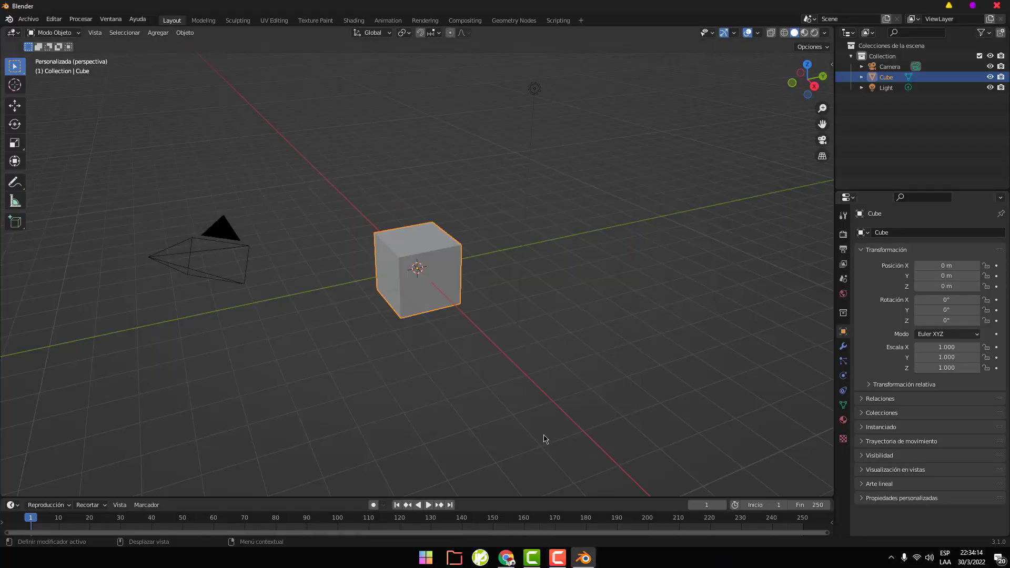
key("Delete")
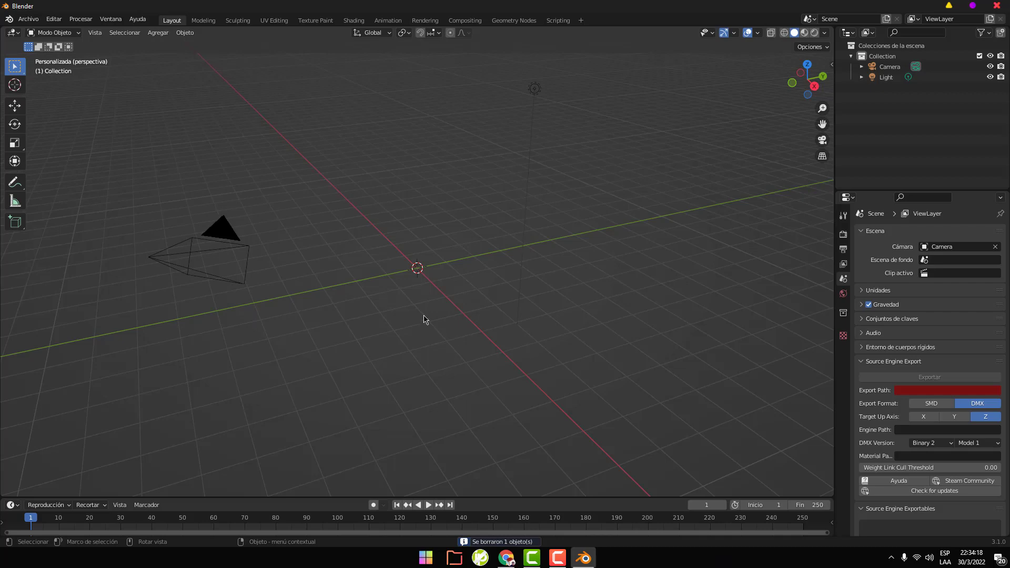
mouse_move(424, 315)
middle_mouse_down()
mouse_move(419, 406)
mouse_move(426, 308)
middle_mouse_up()
scroll(368, 350, "down", 2)
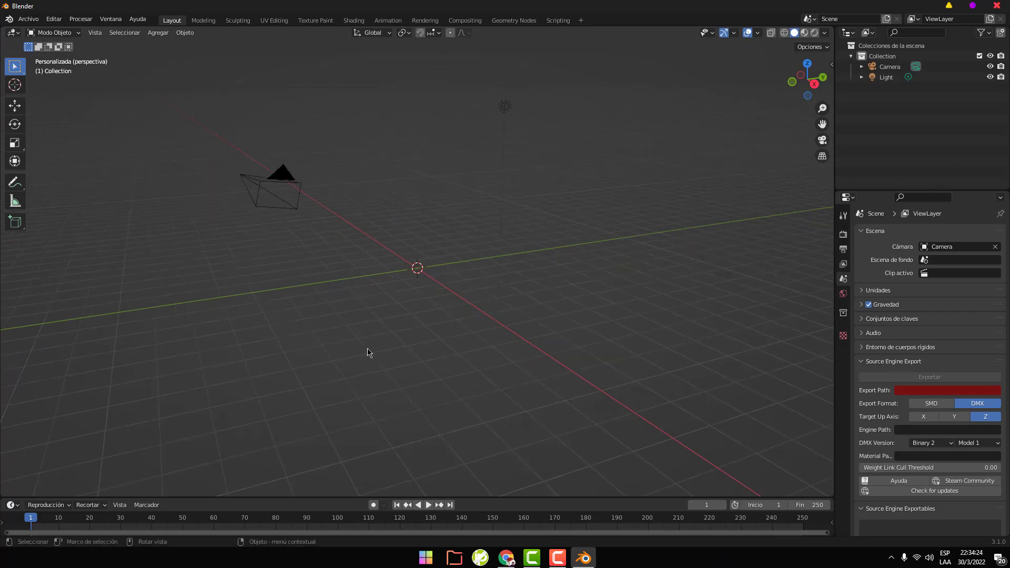
scroll(368, 350, "down", 3)
scroll(367, 352, "up", 7)
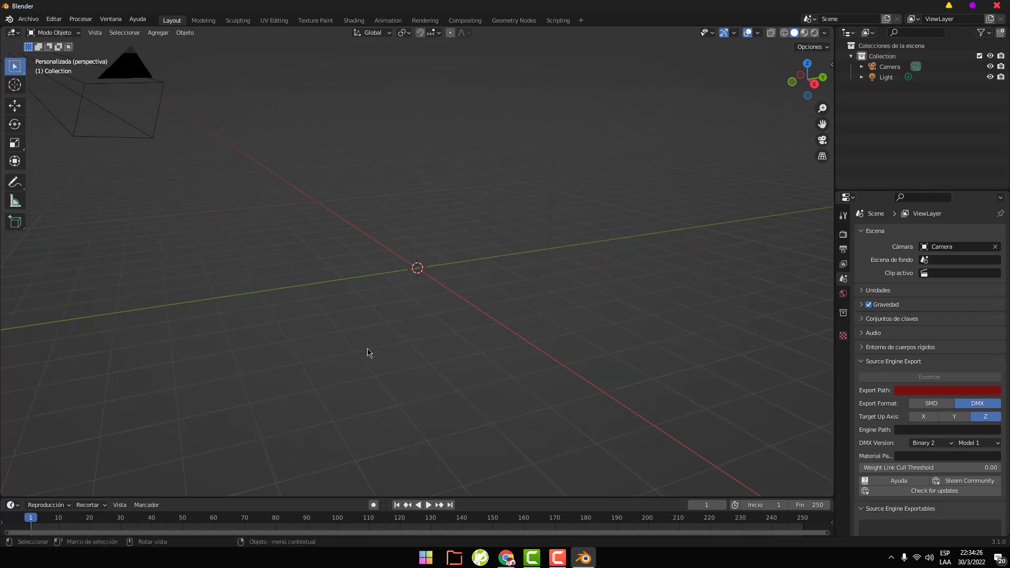
scroll(372, 353, "down", 2)
scroll(374, 343, "down", 2)
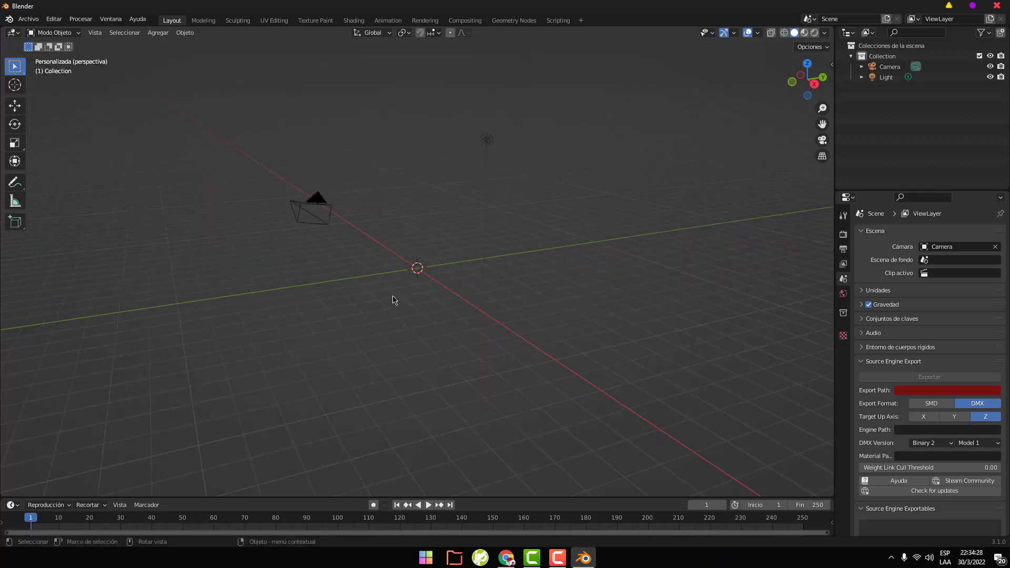
middle_click_drag(395, 298, 419, 343)
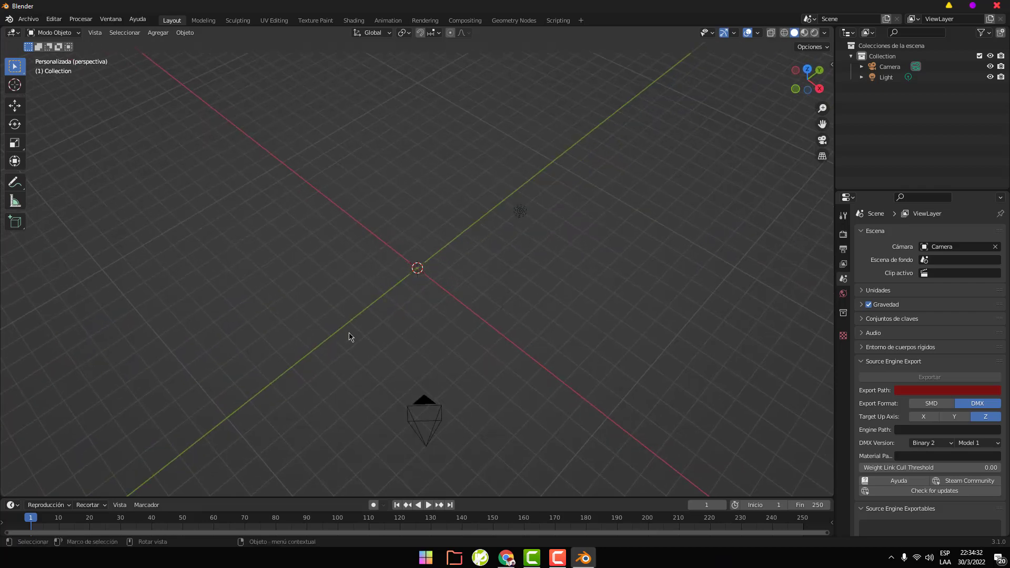
Switch to the front orthographic view and bring up the Add menu
mouse_move(350, 337)
middle_mouse_down()
mouse_move(388, 357)
mouse_move(530, 338)
mouse_move(463, 240)
middle_mouse_up()
key("KP_1")
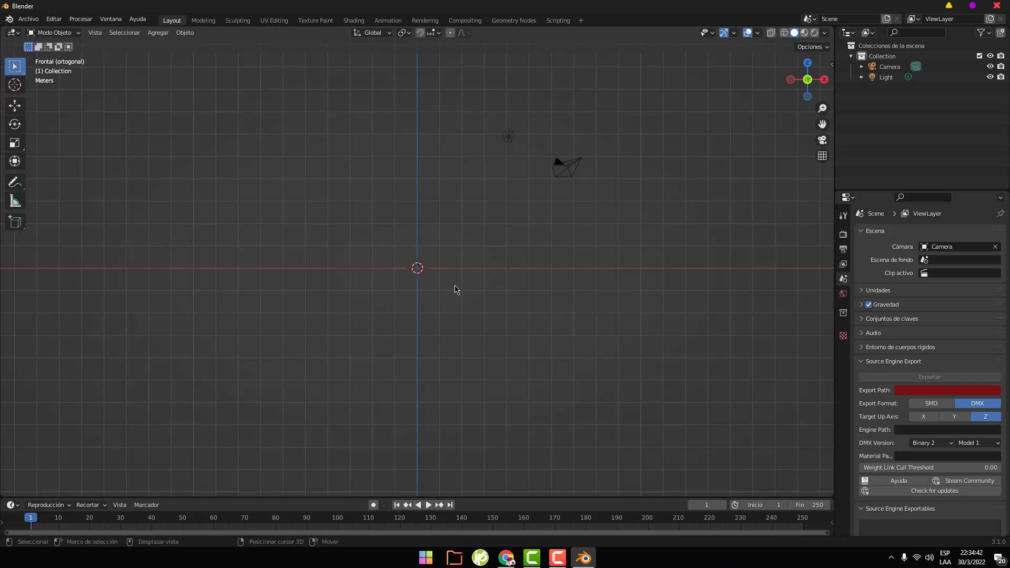
key("shift+a")
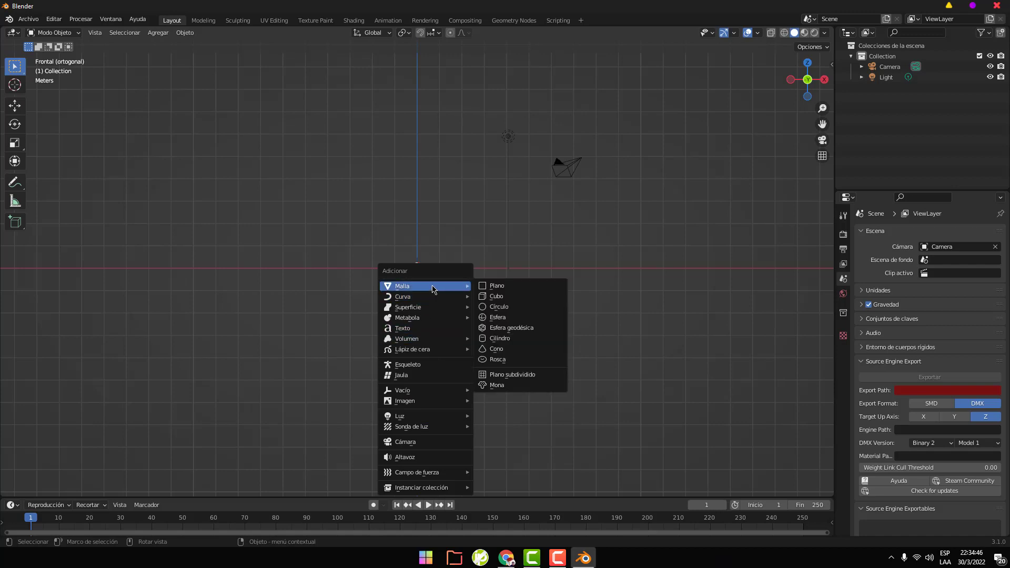
mouse_move(425, 286)
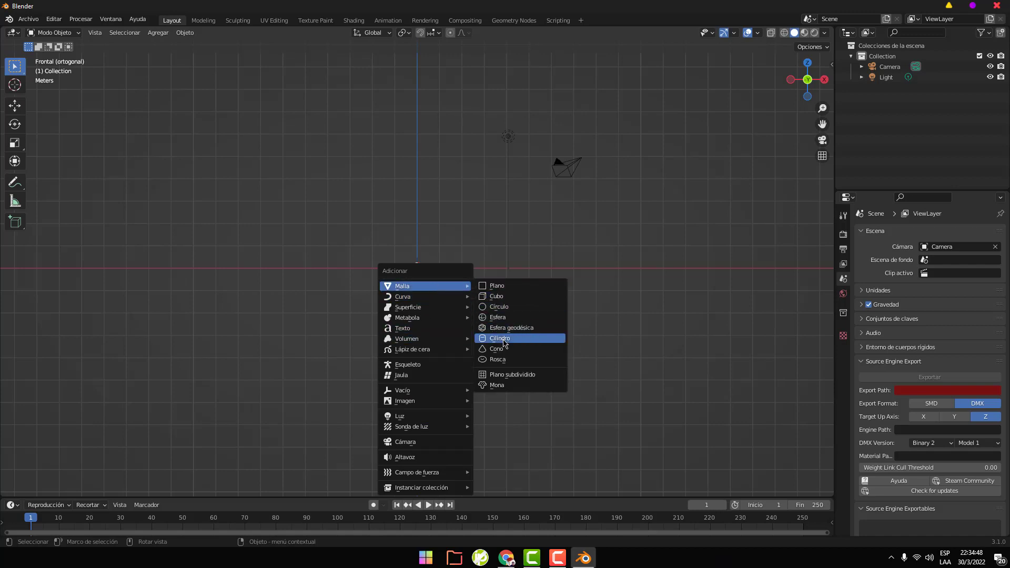
Add a cylinder at the origin and scale it up to about 8.9
left_click(508, 338)
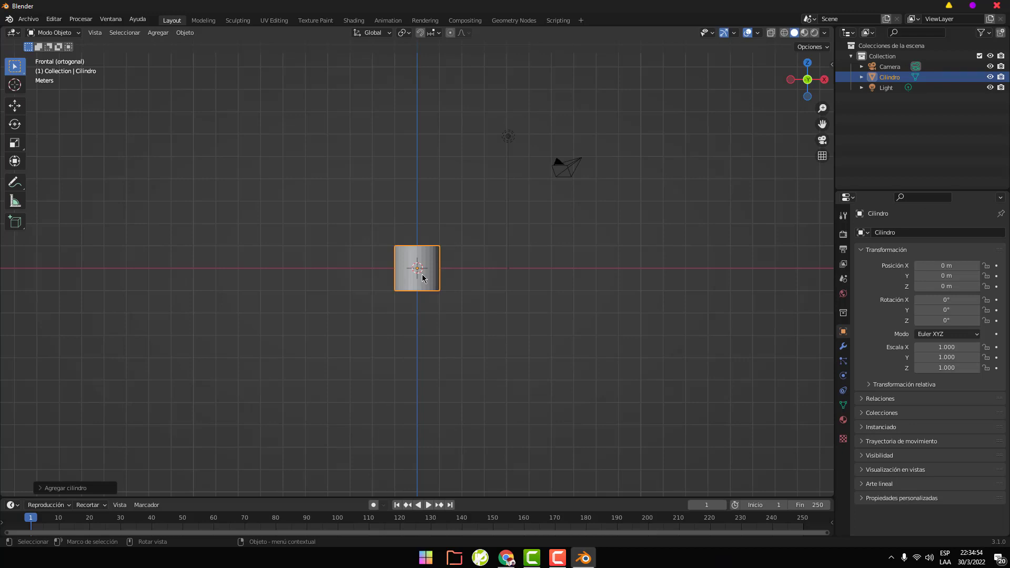
key("s")
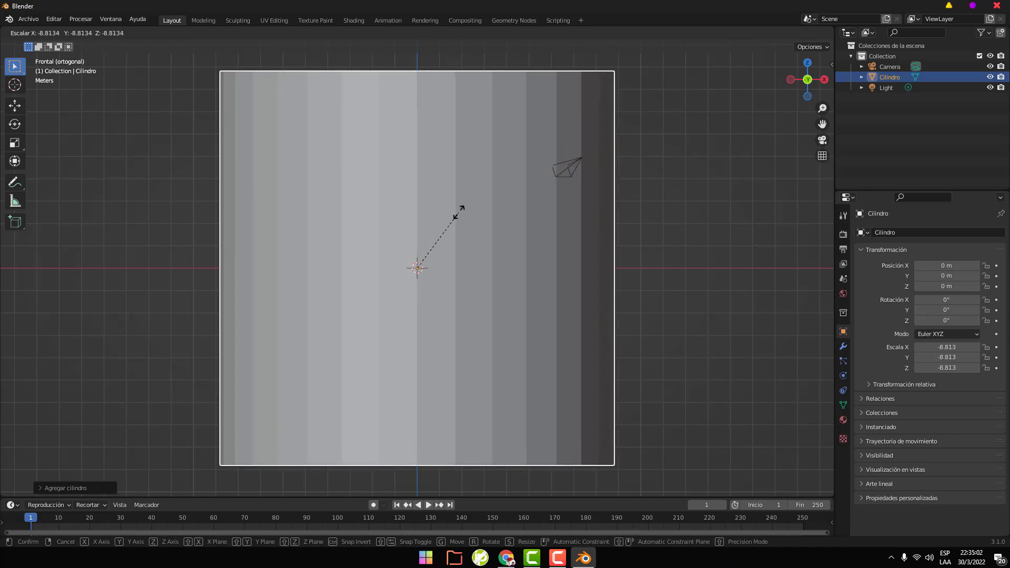
left_click(459, 212)
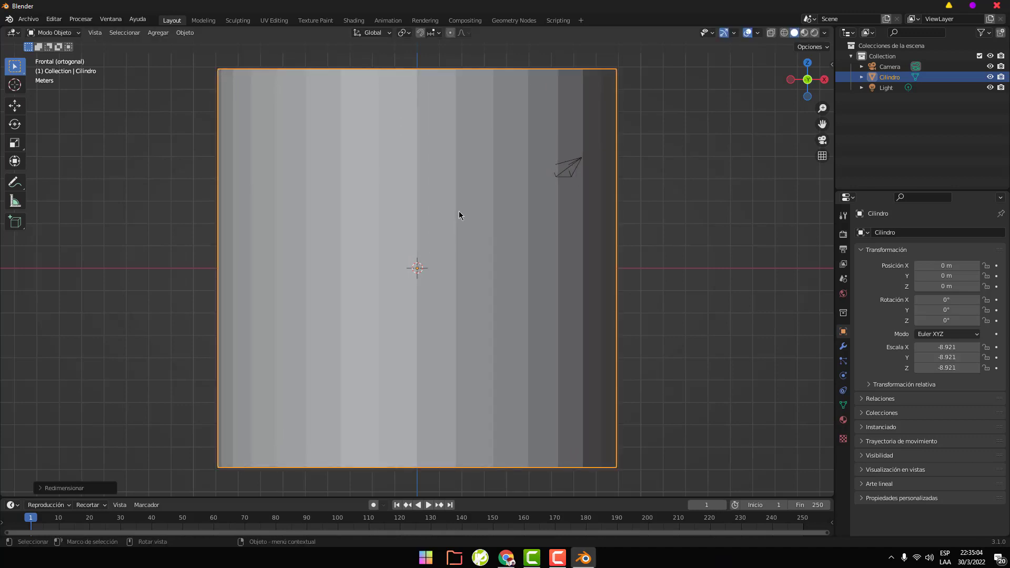
Flatten the cylinder along Z to a height of 1.133, forming a low disc
key("s")
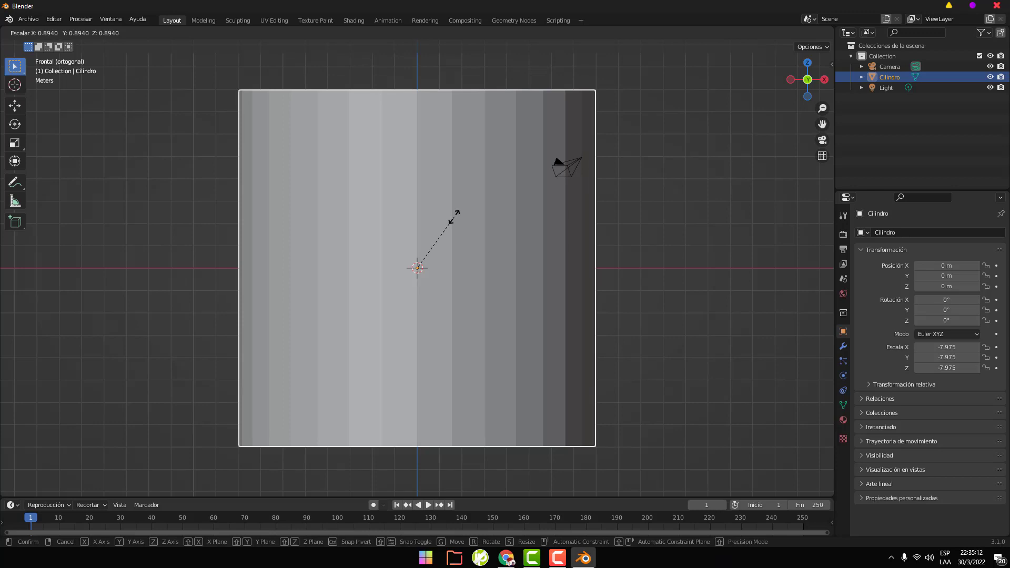
key("z")
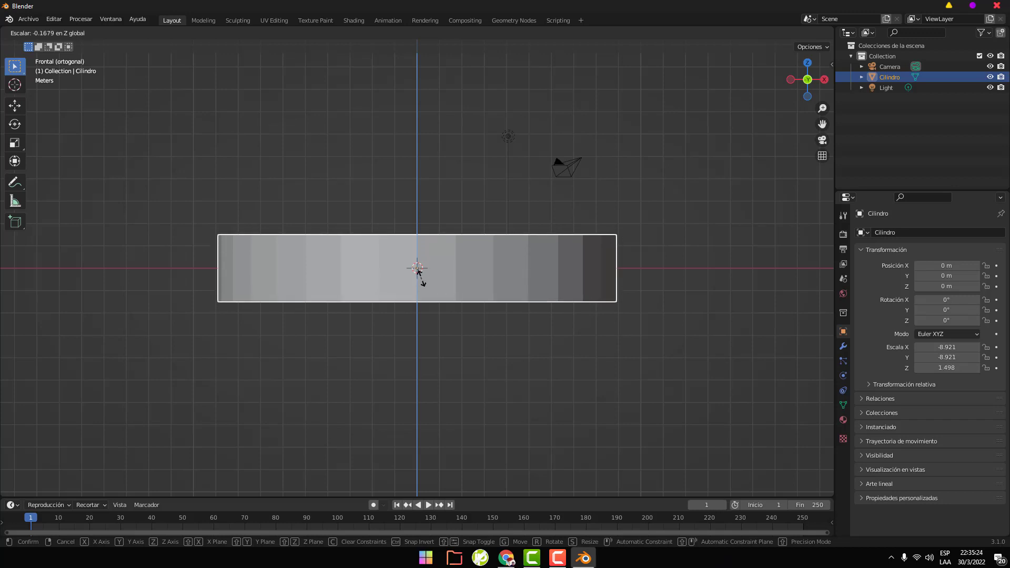
left_click(422, 279)
left_click(461, 322)
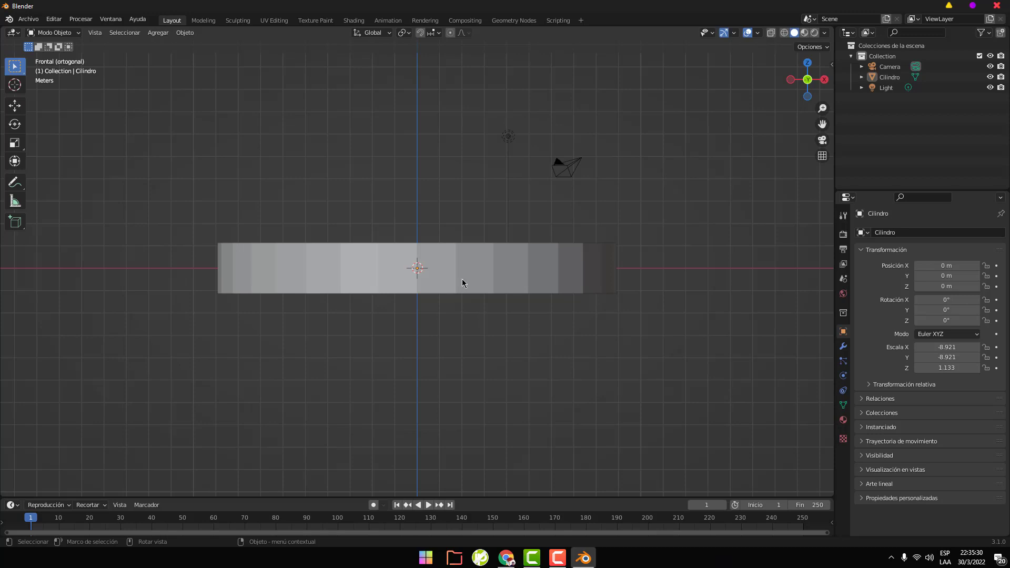
mouse_move(455, 315)
middle_mouse_down()
mouse_move(475, 402)
mouse_move(466, 371)
mouse_move(391, 353)
mouse_move(478, 406)
mouse_move(428, 356)
mouse_move(435, 329)
middle_mouse_up()
scroll(467, 371, "down", 2)
scroll(466, 370, "down", 2)
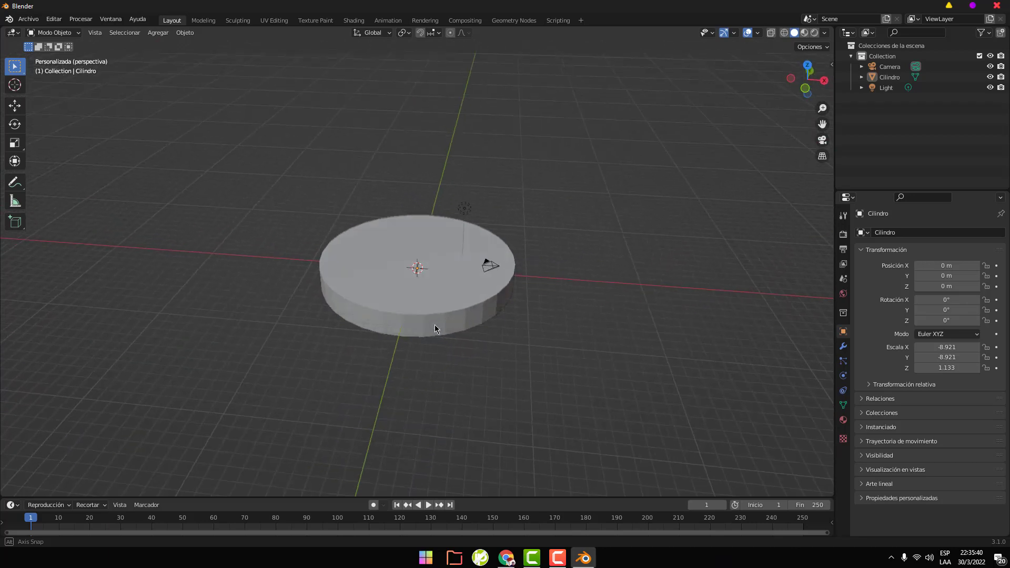
Shade the base cylinder smooth and enable Auto Smooth in its normals settings
left_click(481, 313)
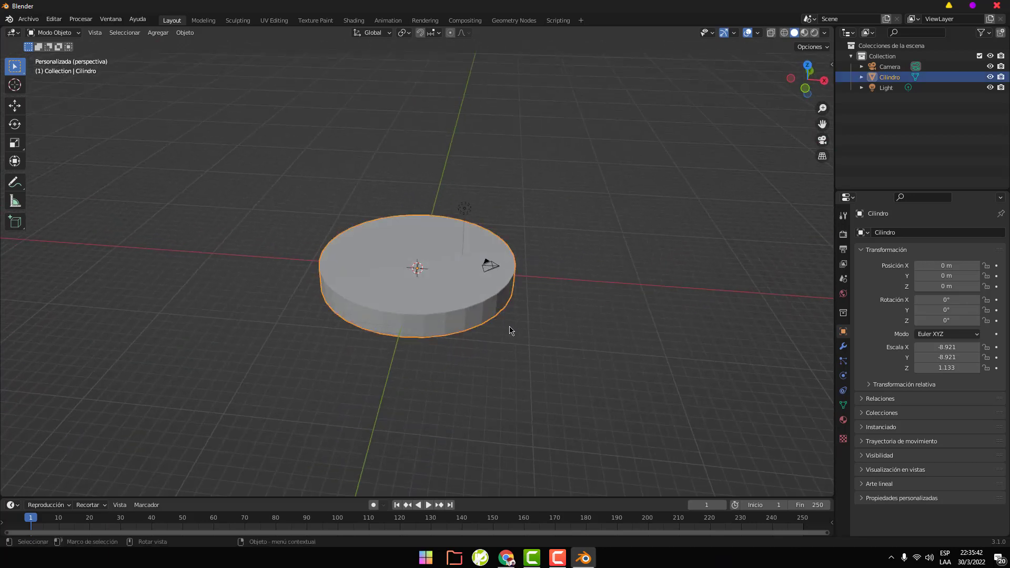
middle_click_drag(509, 331, 465, 344)
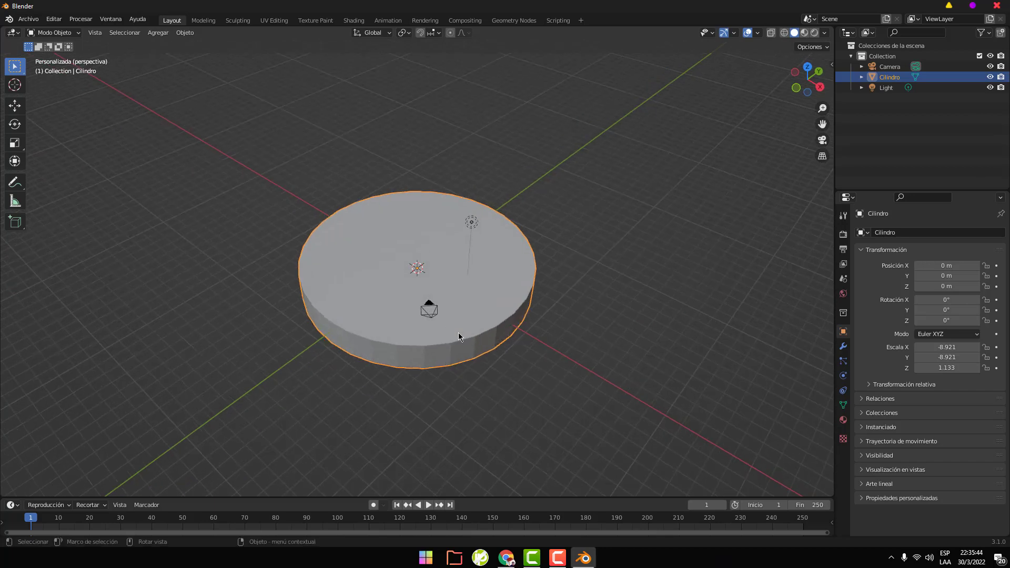
scroll(457, 341, "up", 2)
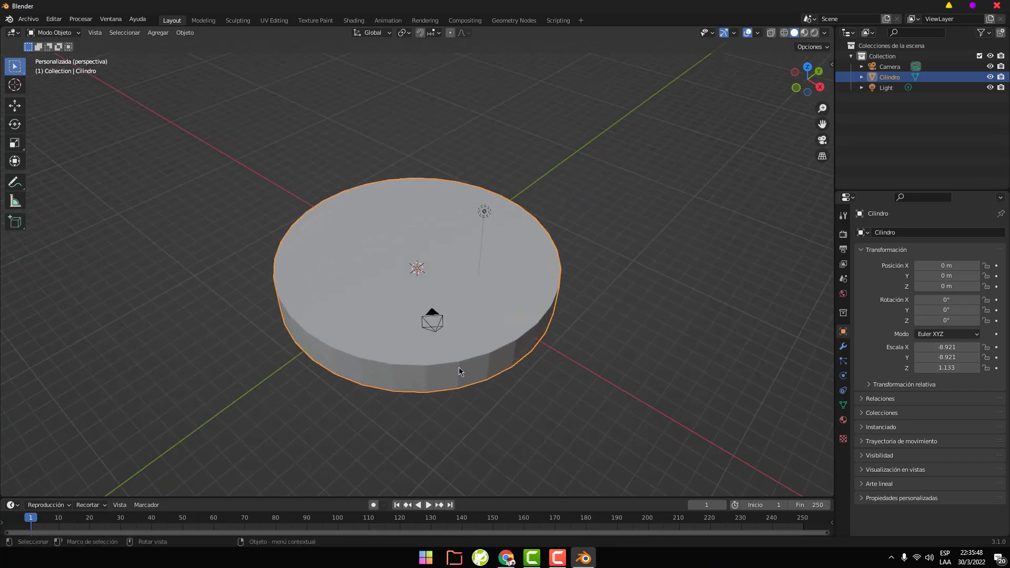
left_click(844, 405)
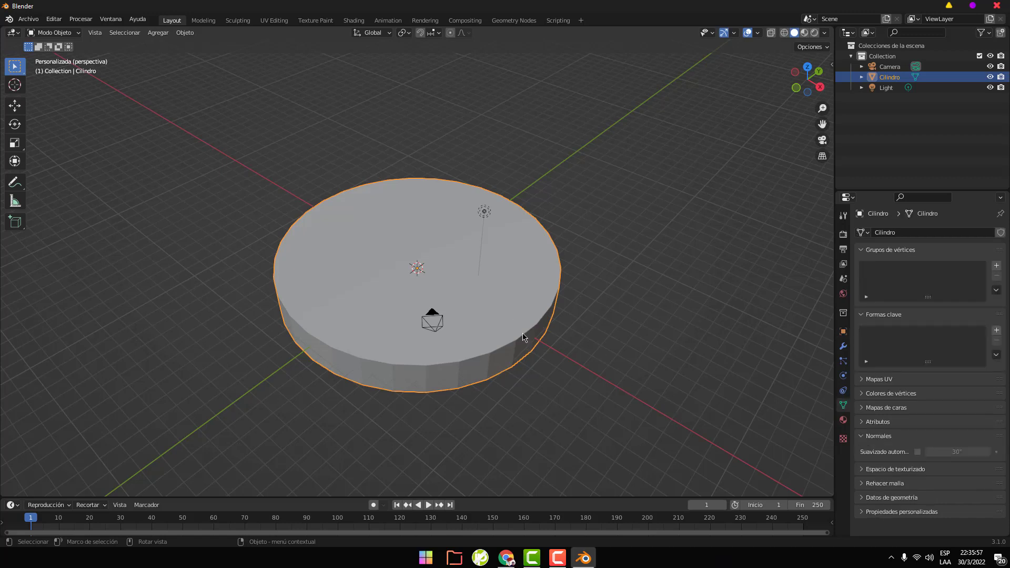
right_click(524, 337)
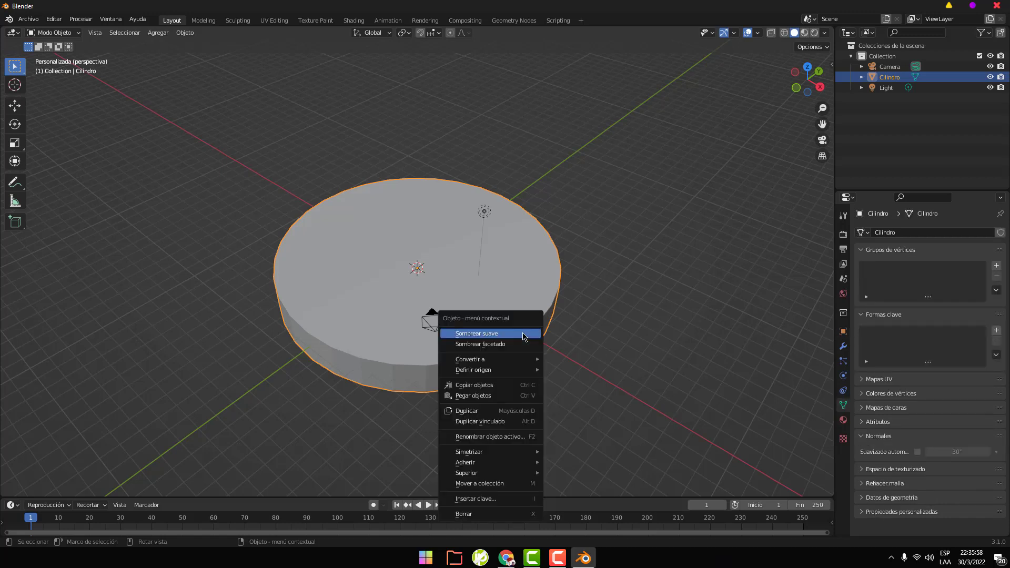
left_click(482, 334)
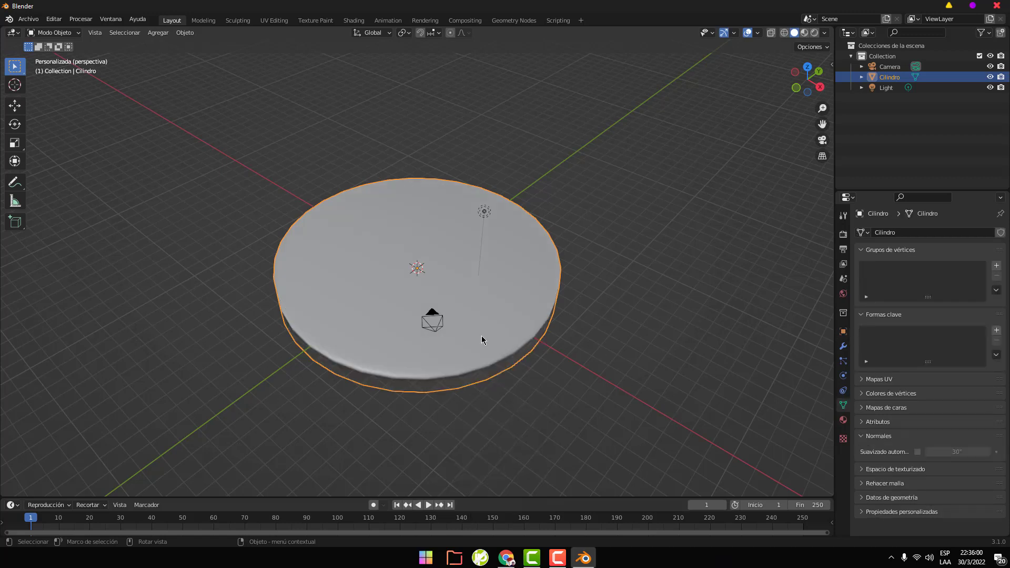
left_click(844, 417)
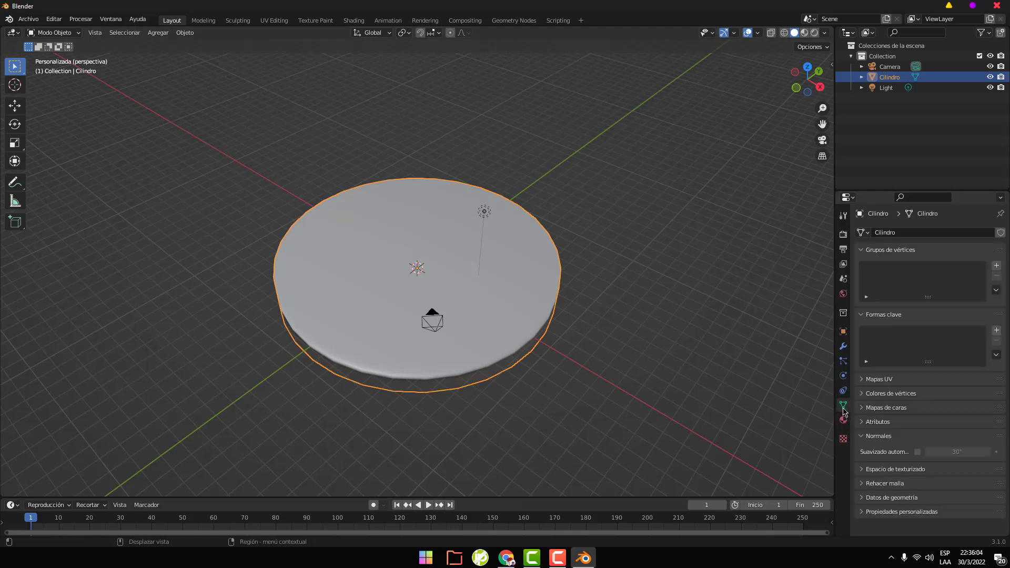
left_click(919, 455)
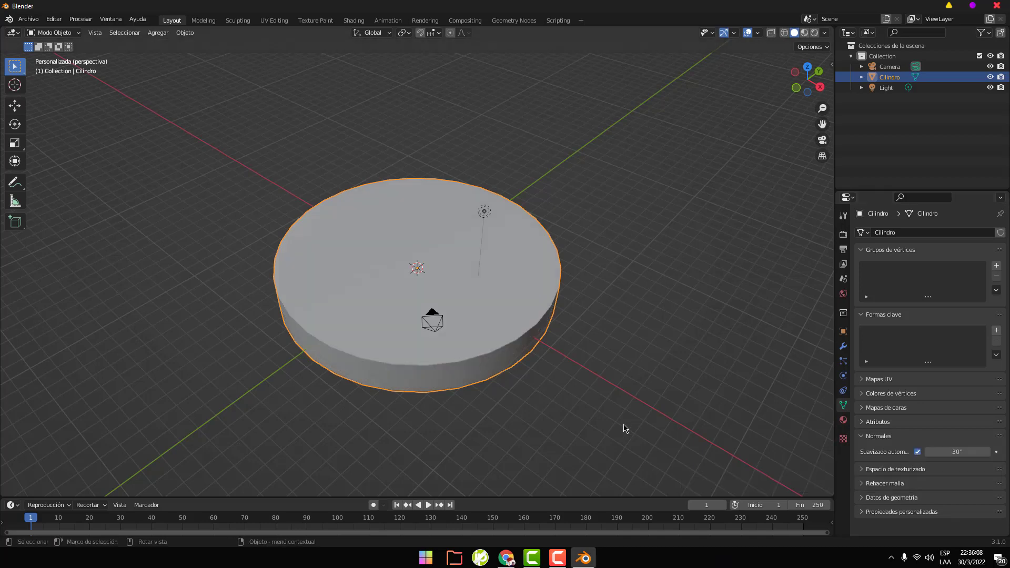
Set the auto smooth angle to 99° and orbit beneath the disc to check
mouse_move(609, 406)
middle_mouse_down()
mouse_move(589, 366)
mouse_move(625, 415)
mouse_move(551, 330)
middle_mouse_up()
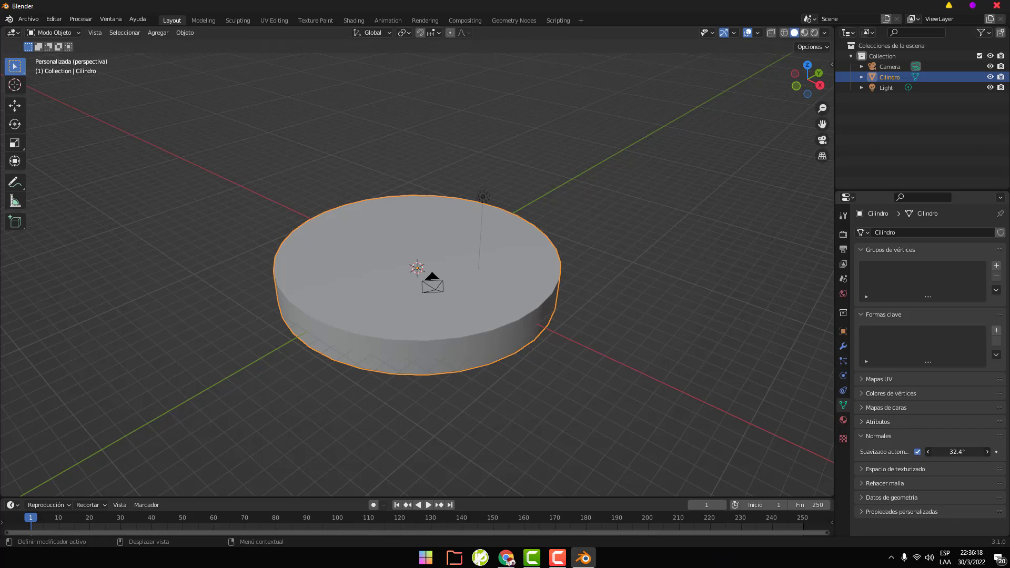
left_click_drag(958, 451, 962, 454)
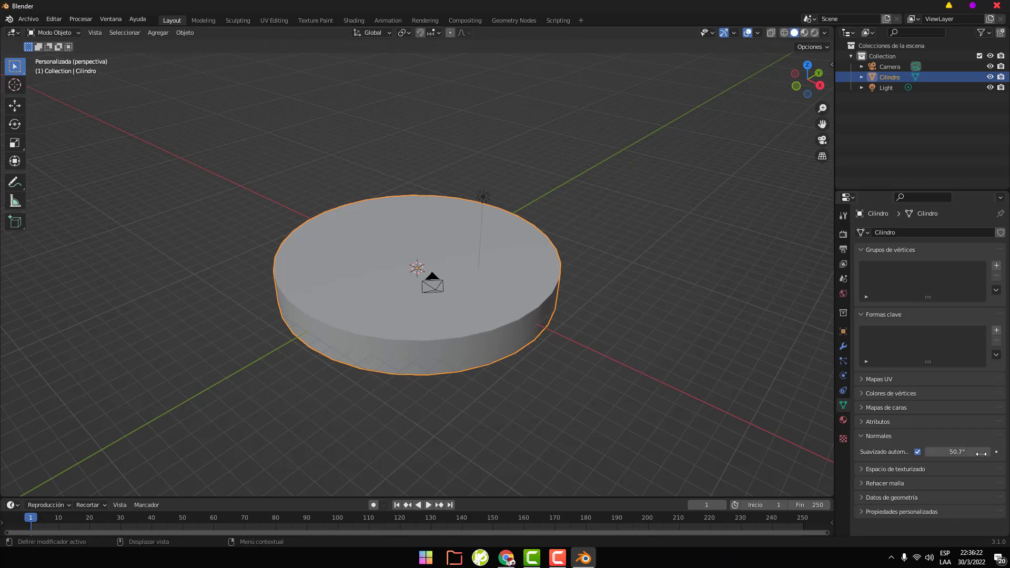
left_click(962, 454)
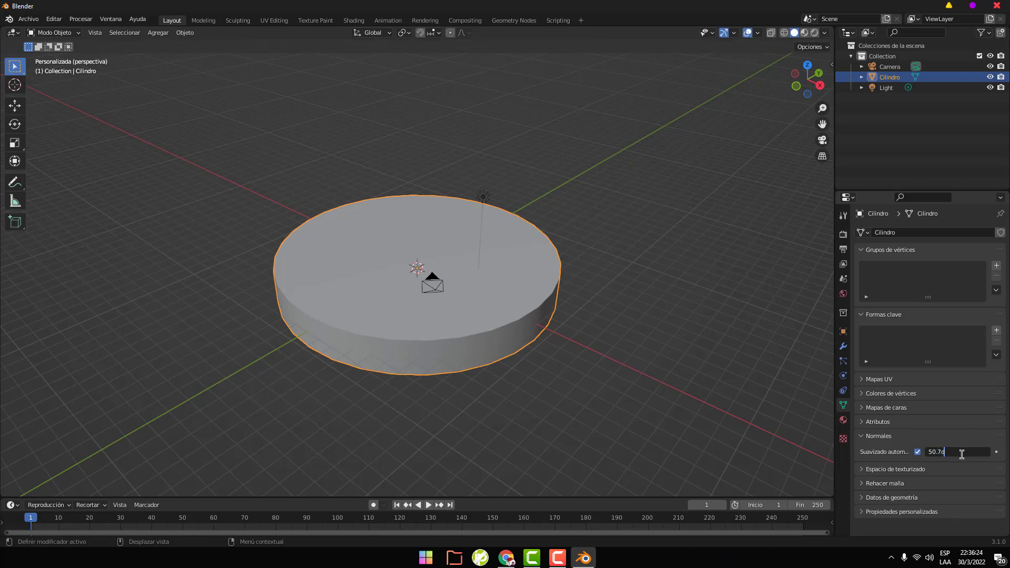
key("ctrl+a")
type("9")
type("9")
key("Return")
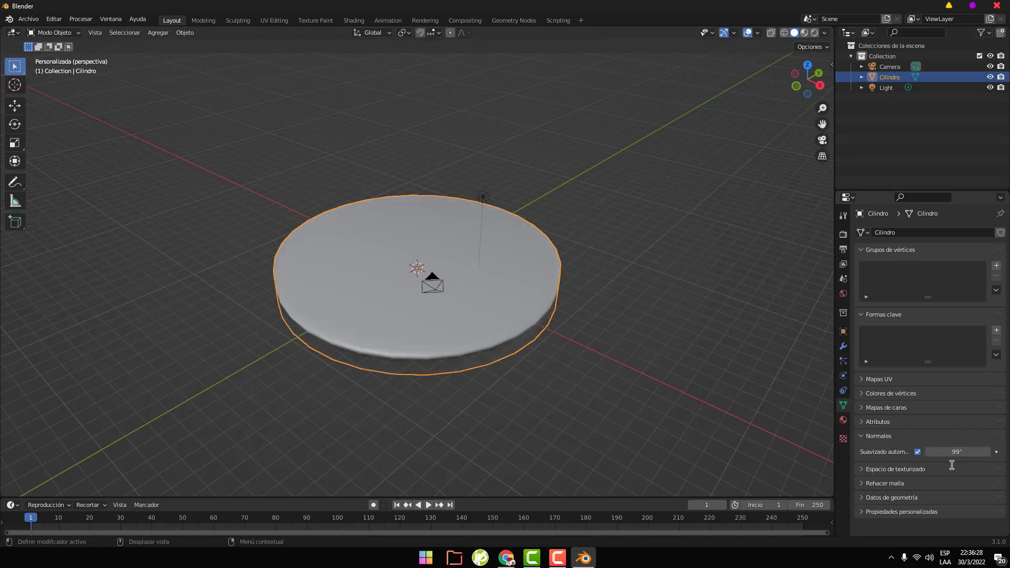
left_click(583, 394)
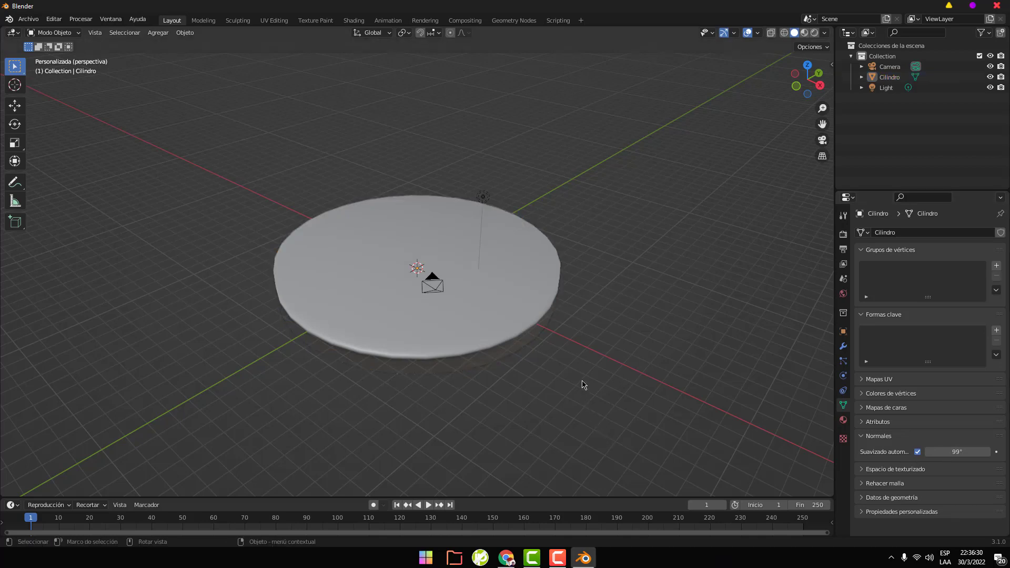
mouse_move(584, 384)
middle_mouse_down()
mouse_move(597, 362)
mouse_move(605, 386)
middle_mouse_up()
Try a 15° auto smooth angle, then settle on 30° to keep rim edges crisp
left_click(947, 453)
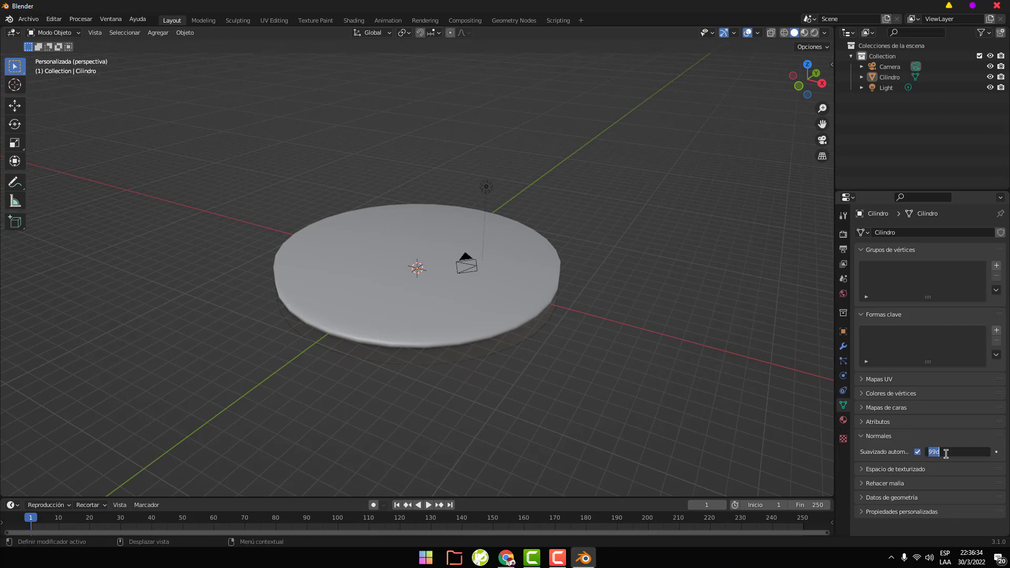
type("1")
type("5")
key("Return")
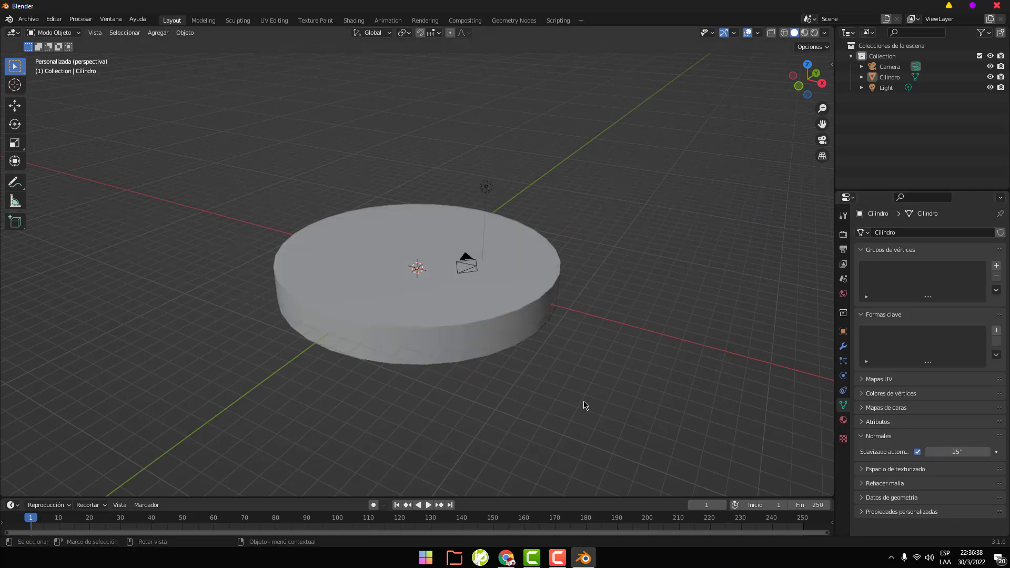
mouse_move(546, 384)
middle_mouse_down()
mouse_move(542, 344)
mouse_move(485, 365)
mouse_move(478, 397)
mouse_move(658, 400)
middle_mouse_up()
left_click(976, 453)
type("30")
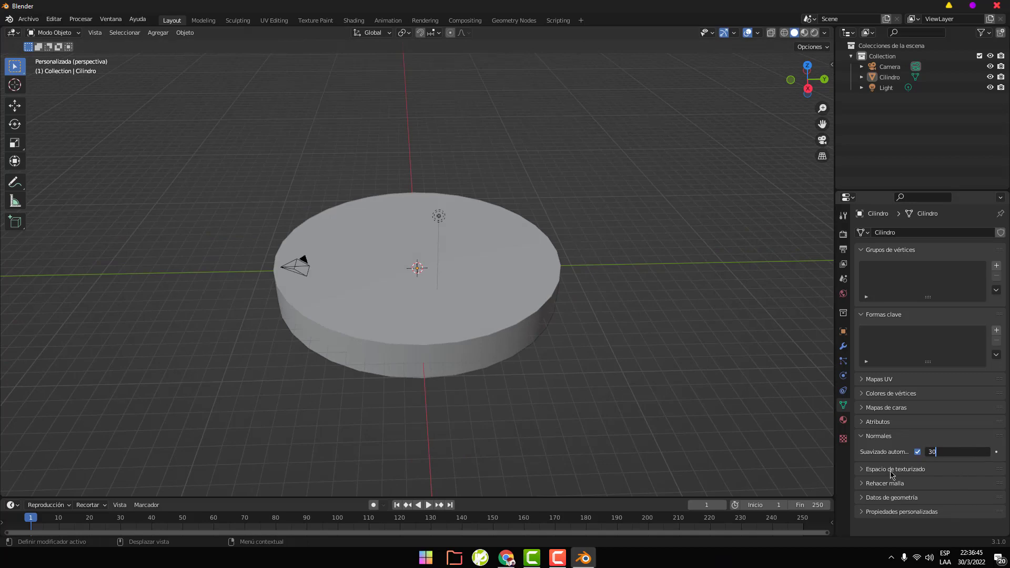
key("Return")
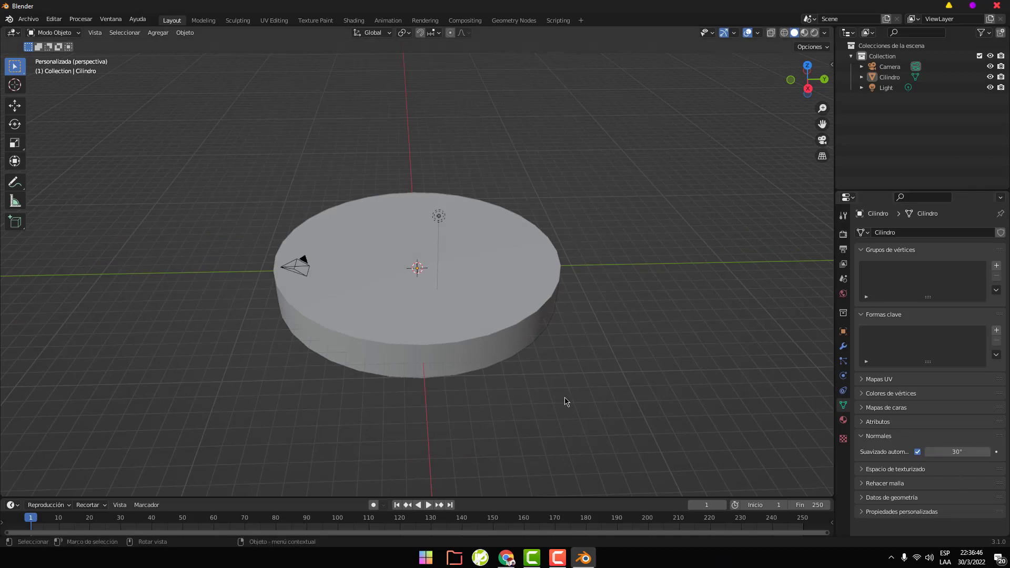
mouse_move(564, 401)
middle_mouse_down()
mouse_move(573, 354)
mouse_move(583, 419)
middle_mouse_up()
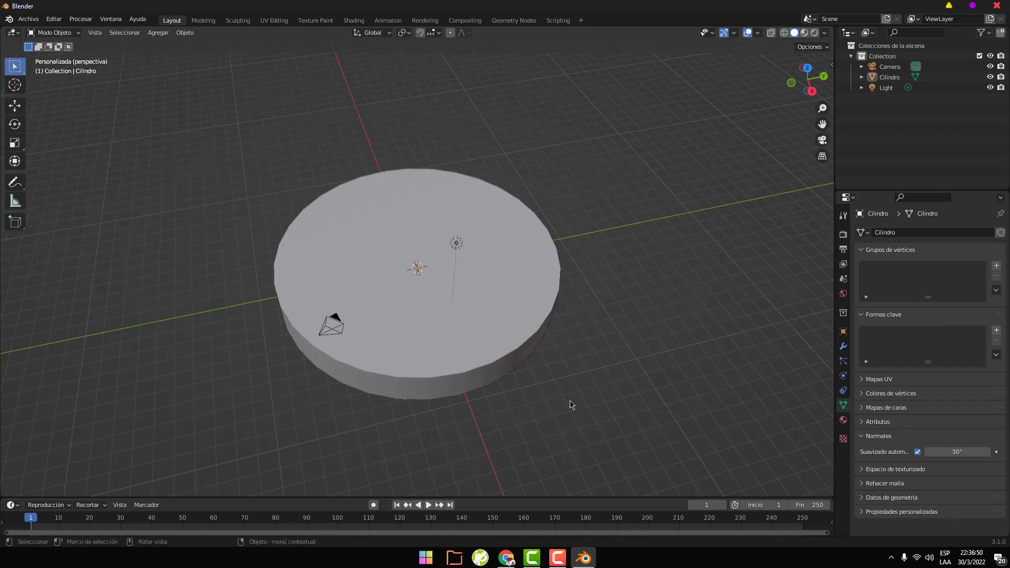
Duplicate the base disc, scale the copy smaller, and raise it 1.795 m onto the base
left_click(501, 370)
key("KP_1")
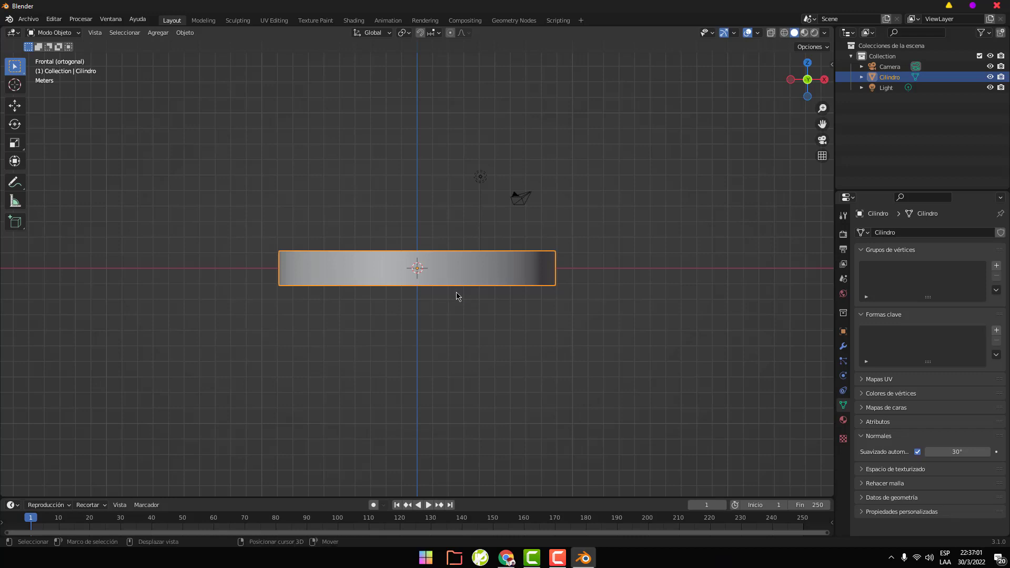
key("shift+d")
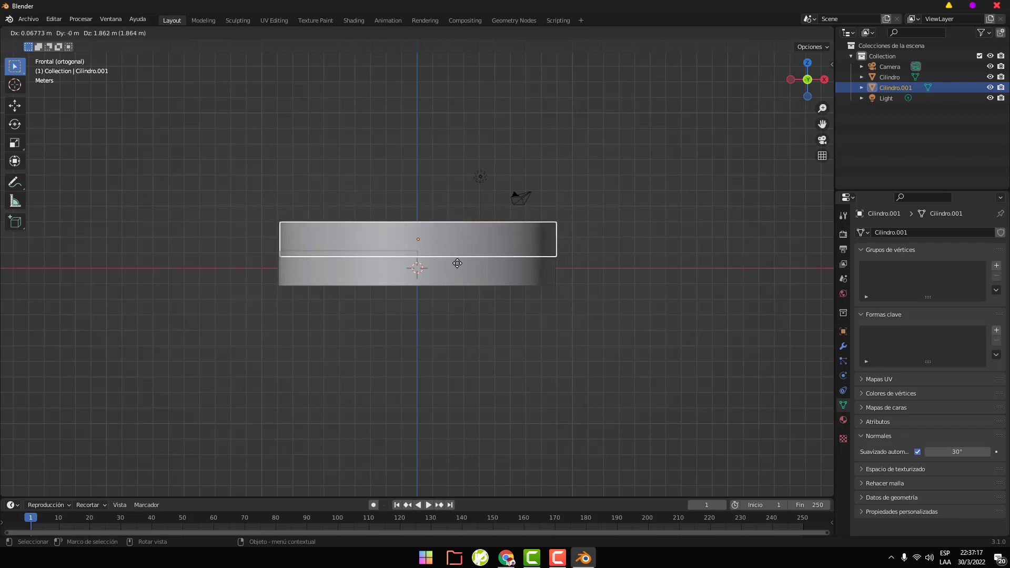
key("s")
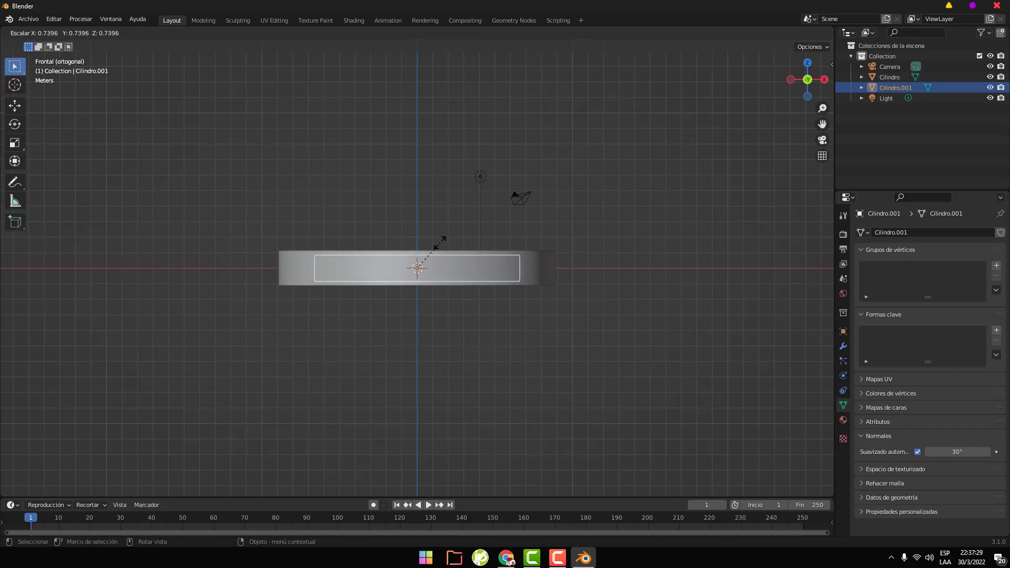
left_click(440, 242)
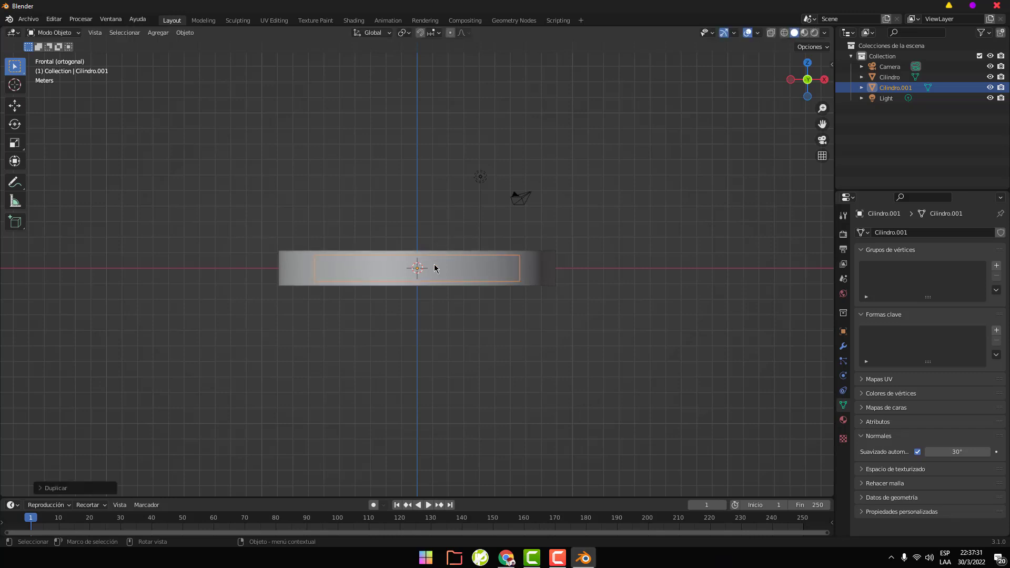
key("g")
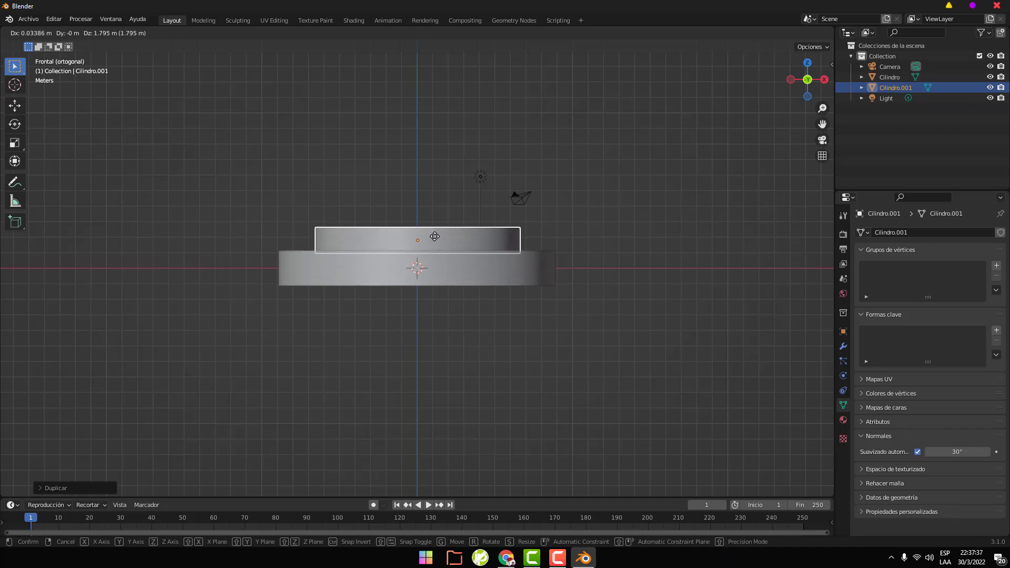
left_click(435, 238)
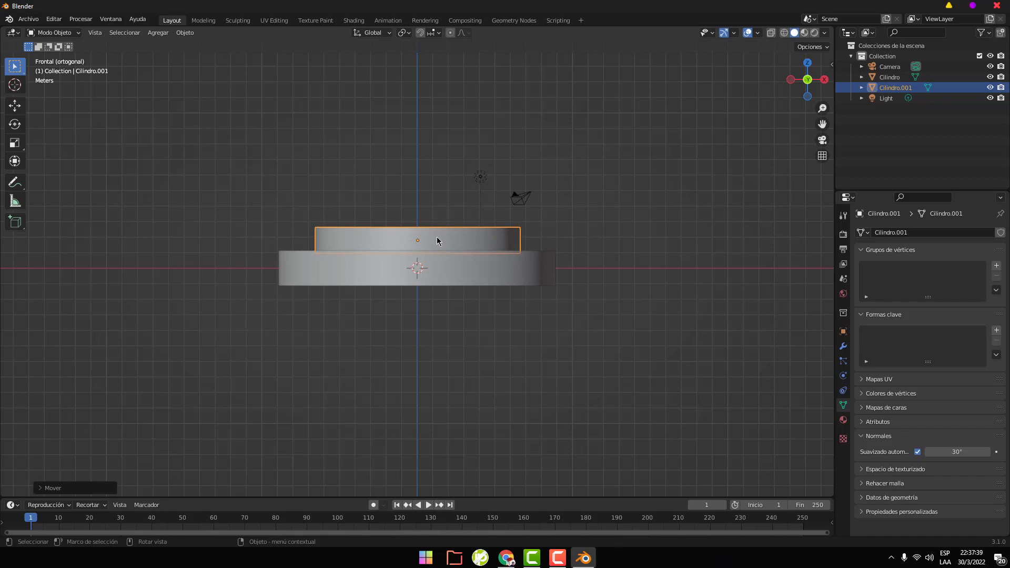
mouse_move(462, 308)
middle_mouse_down()
mouse_move(552, 396)
mouse_move(586, 352)
mouse_move(595, 300)
mouse_move(589, 293)
mouse_move(559, 314)
middle_mouse_up()
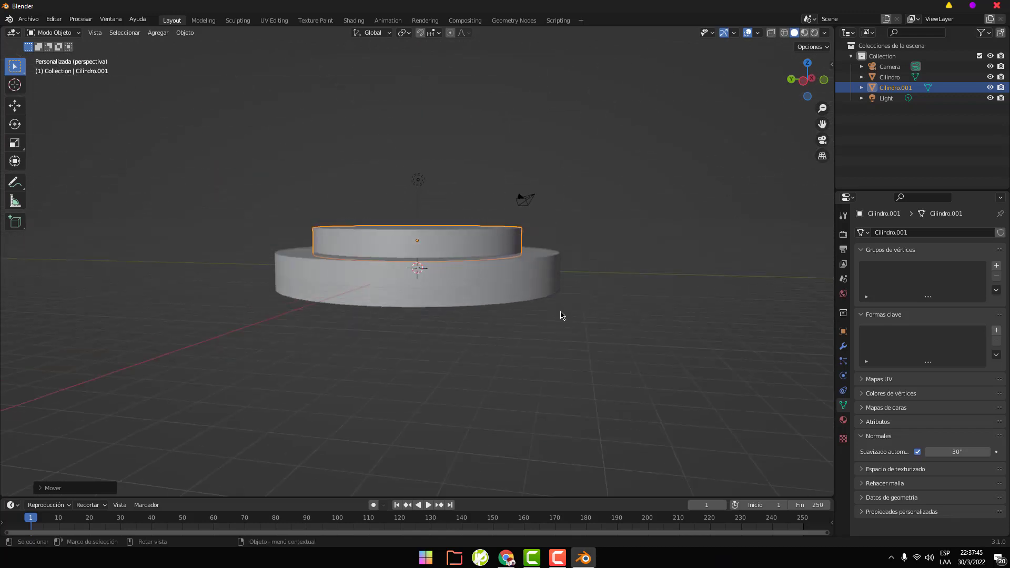
In front view, scale the upper cylinder Cilindro.001 taller along Z
key("KP_1")
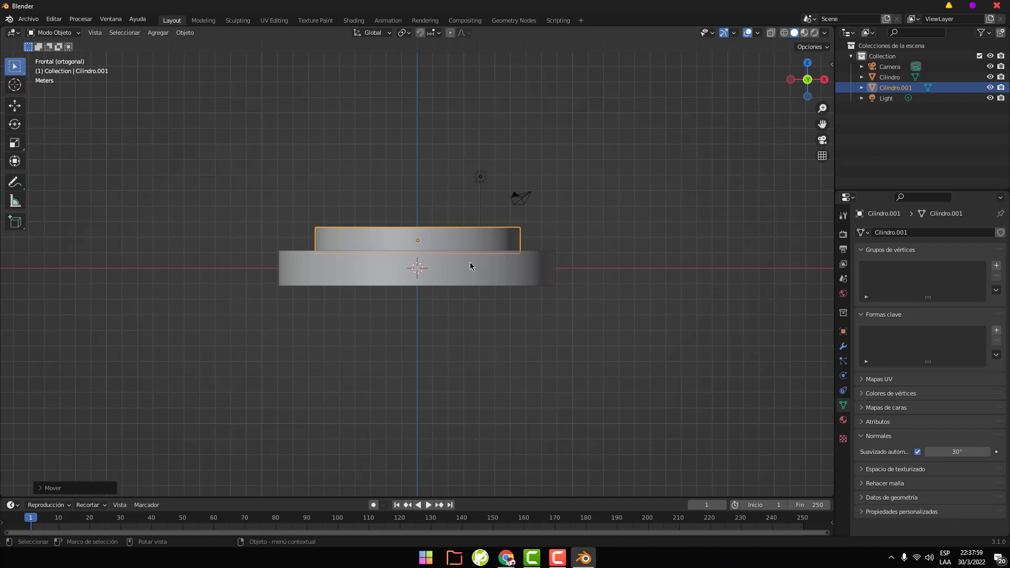
scroll(470, 266, "down", 1)
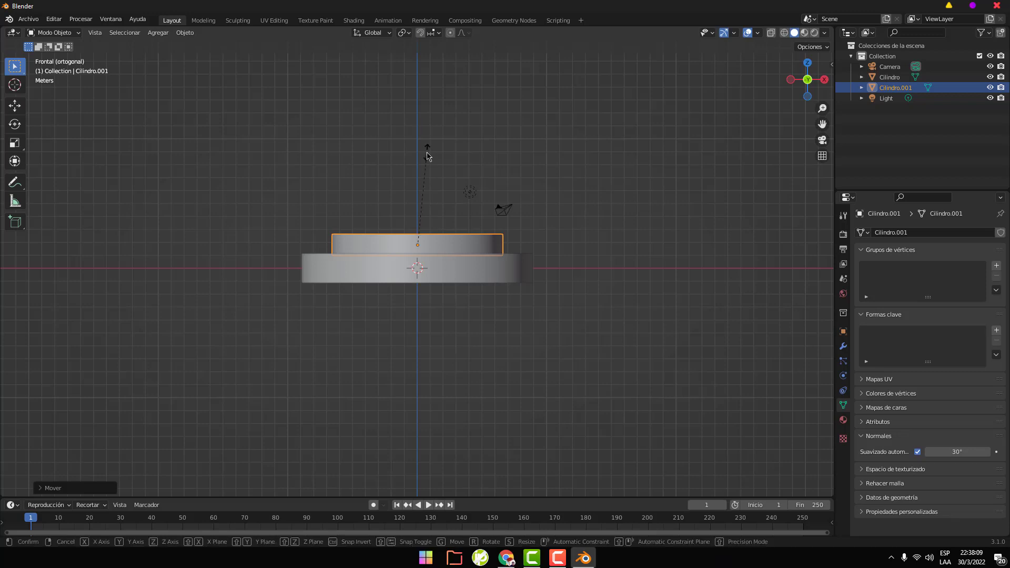
key("s")
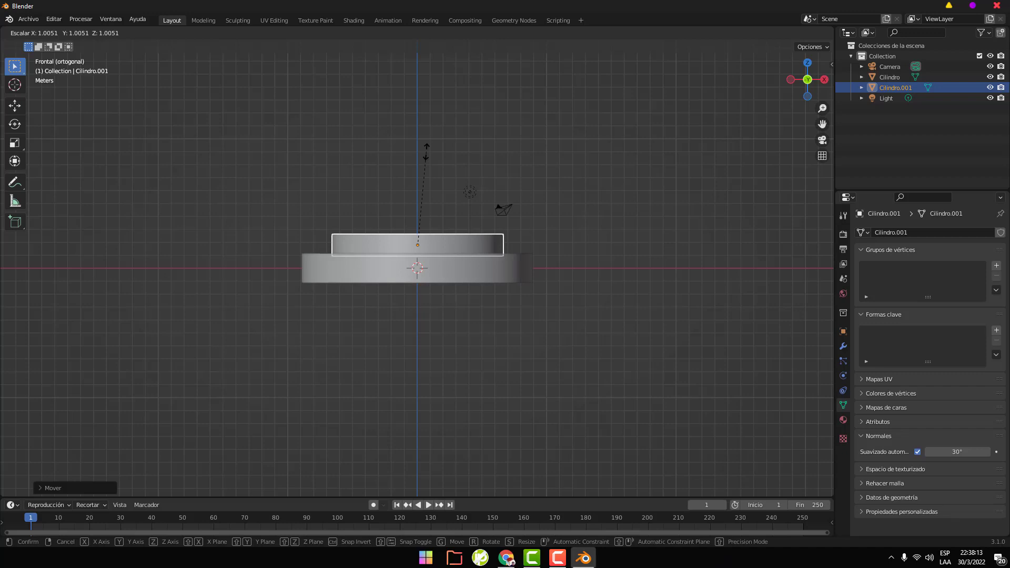
key("z")
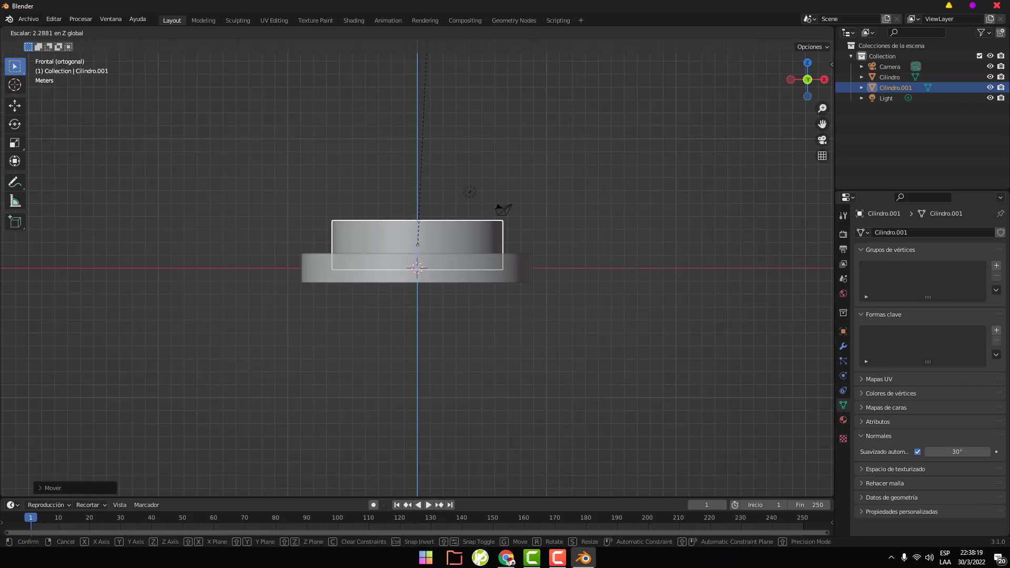
left_click(431, 84)
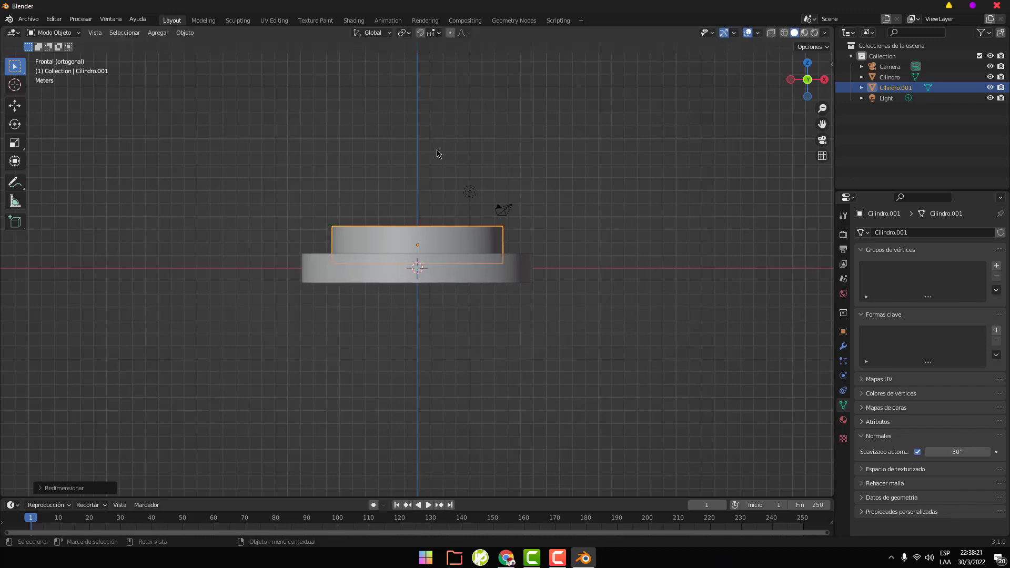
scroll(437, 154, "down", 2)
scroll(437, 153, "down", 1)
scroll(438, 153, "down", 1)
scroll(438, 153, "down", 1)
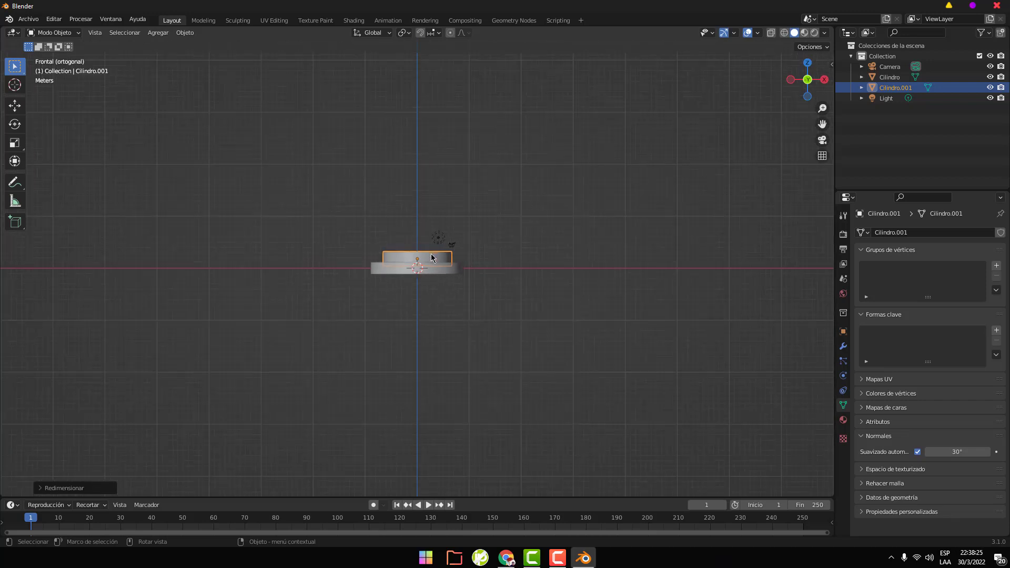
Stretch Cilindro.001 further into a tall column and move it to rest on the base disc
key("s")
key("z")
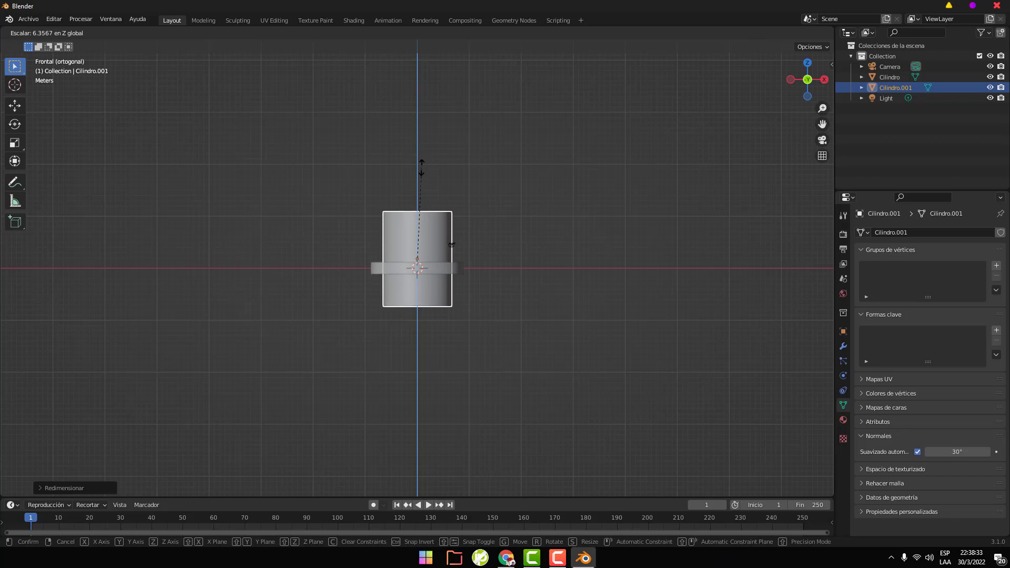
left_click(421, 173)
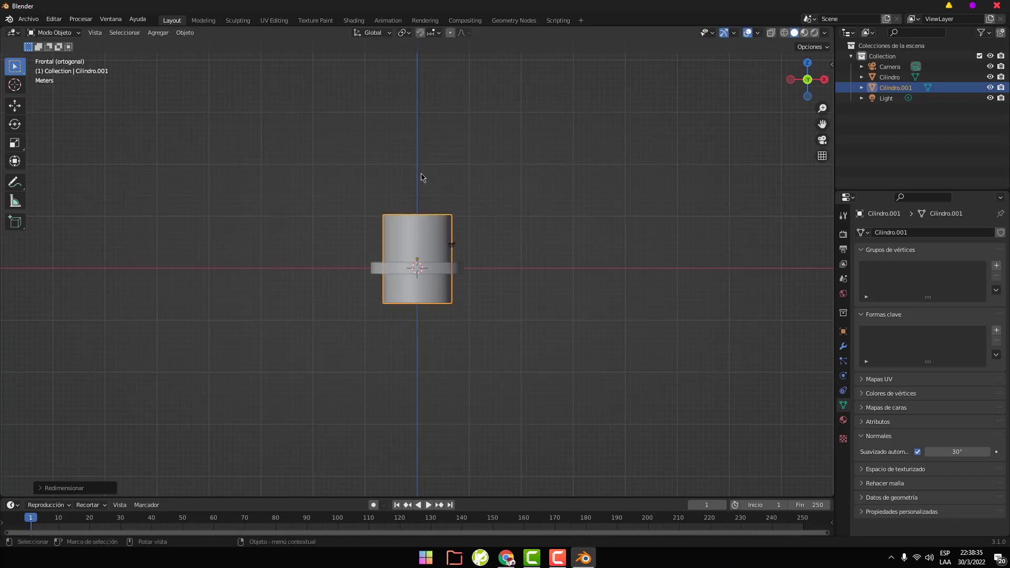
key("g")
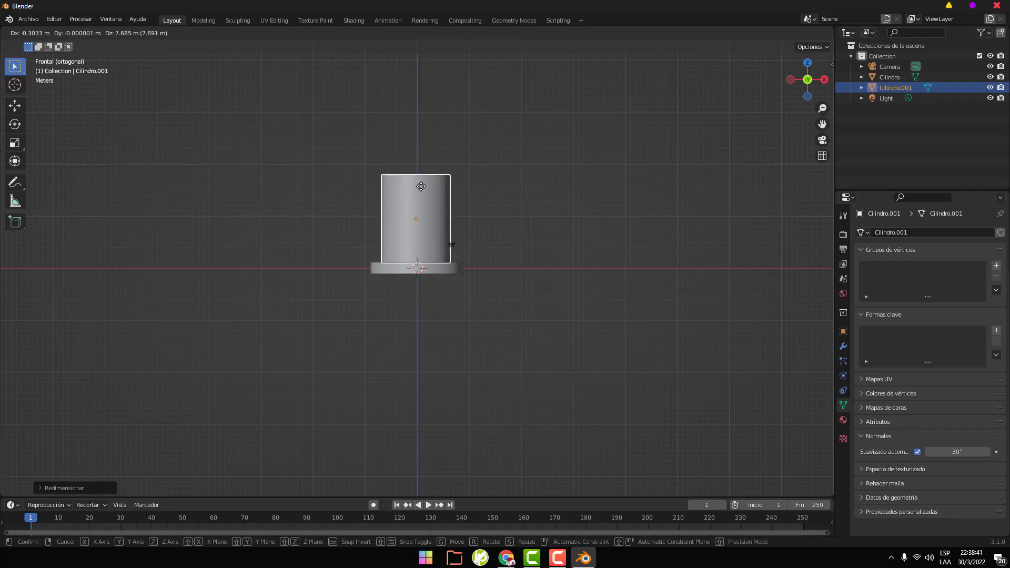
left_click(421, 186)
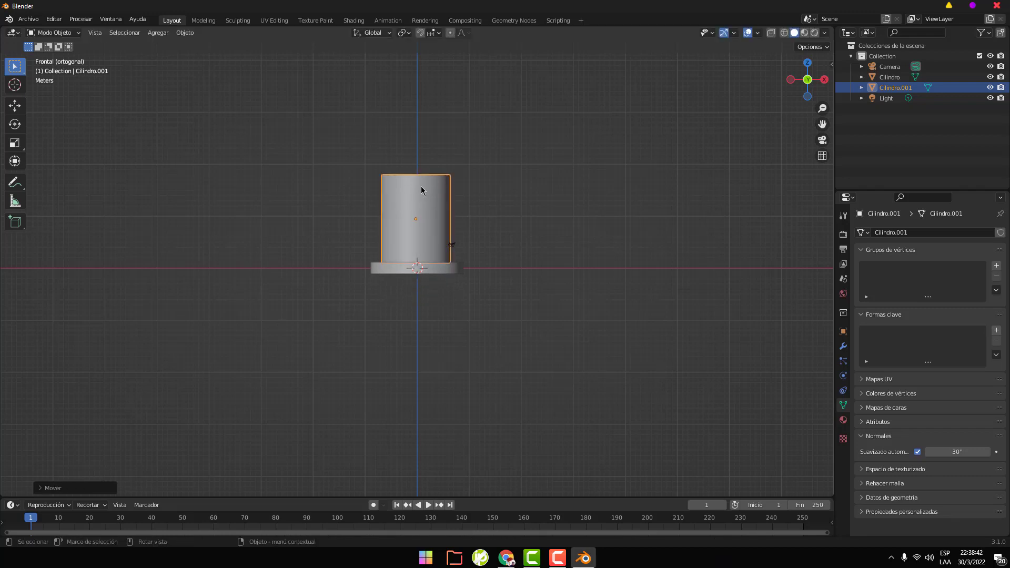
left_click(450, 295)
mouse_move(451, 297)
middle_mouse_down()
mouse_move(458, 334)
mouse_move(528, 343)
mouse_move(577, 309)
mouse_move(428, 345)
middle_mouse_up()
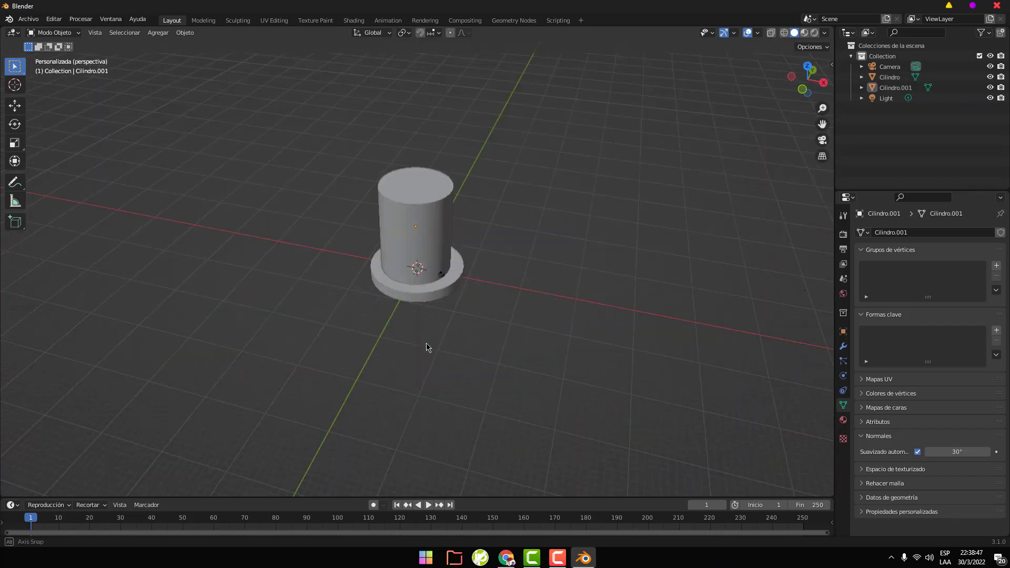
scroll(433, 338, "down", 1)
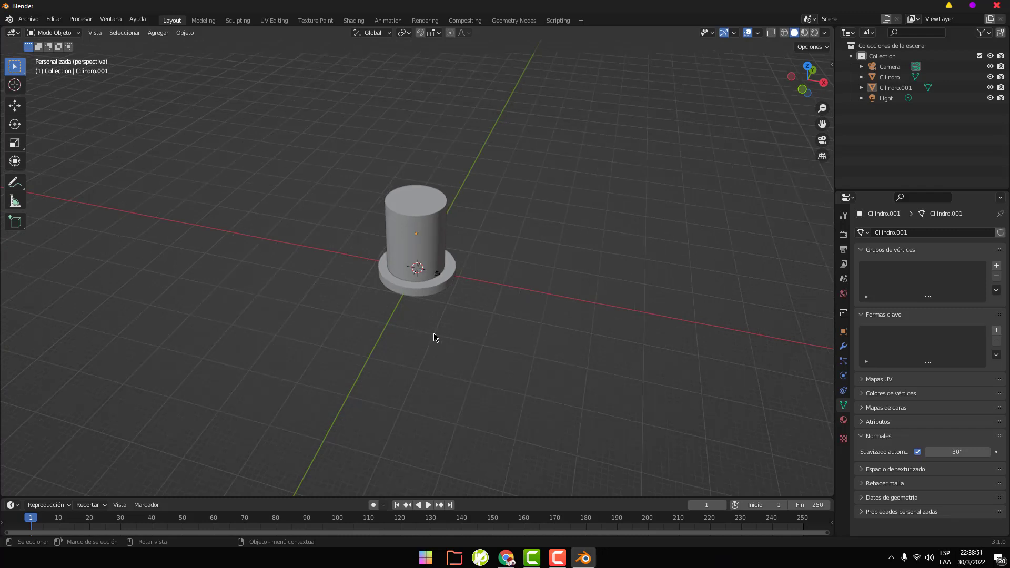
key("KP_1")
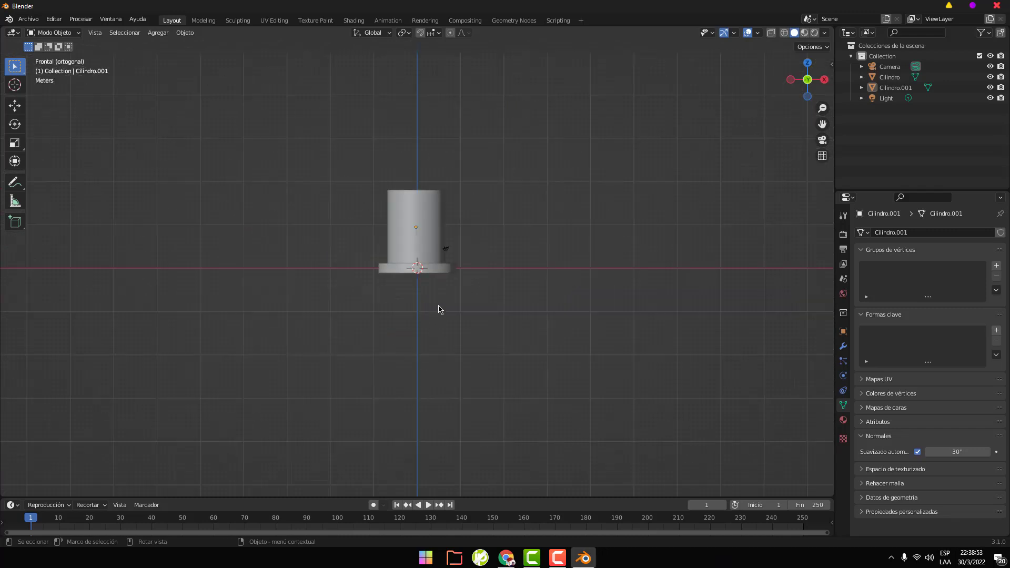
scroll(430, 272, "up", 3)
scroll(430, 273, "up", 2)
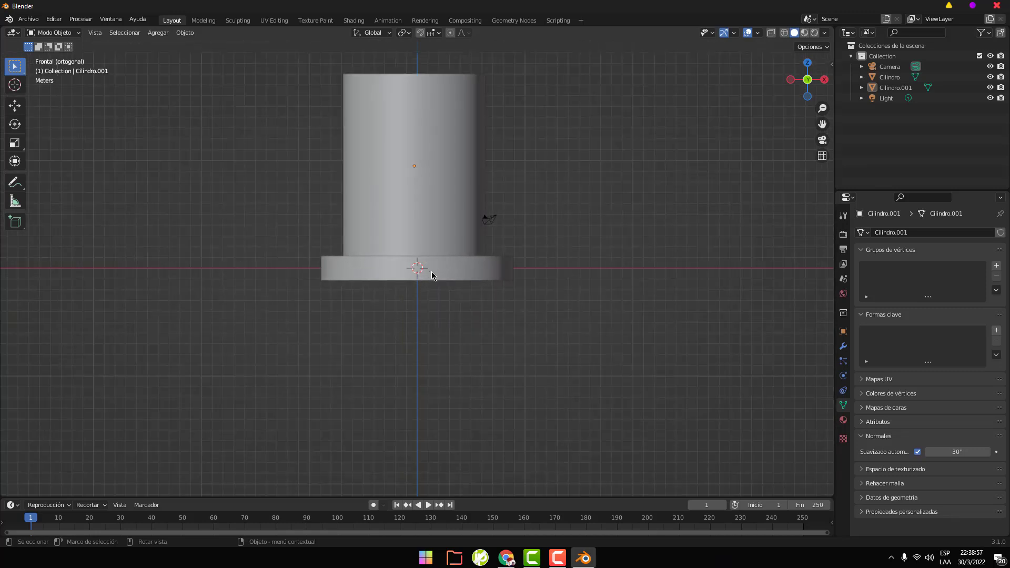
Duplicate the base disc as Cilindro.002 and place it on top of the column
left_click(432, 276)
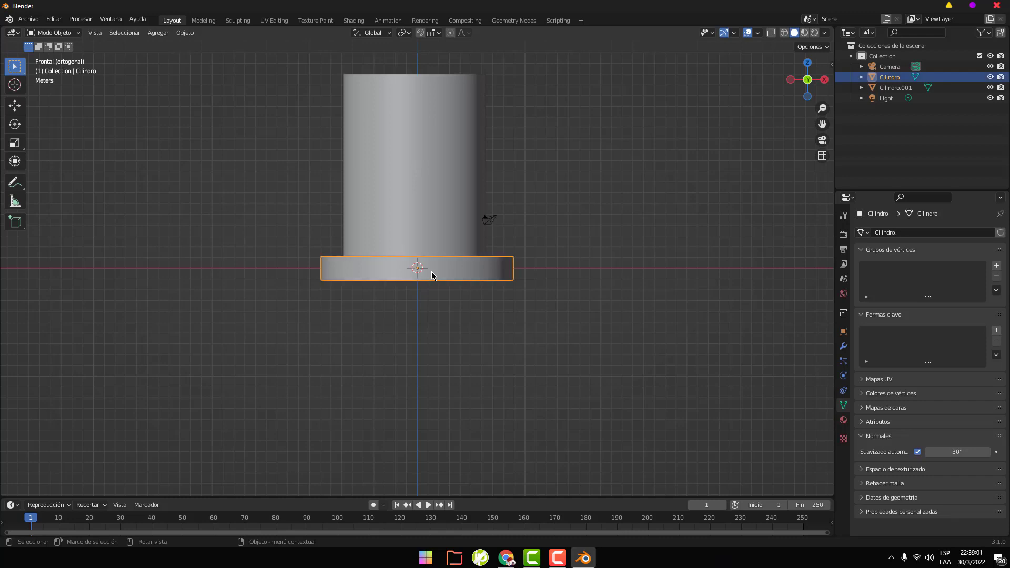
key("shift")
key("shift+d")
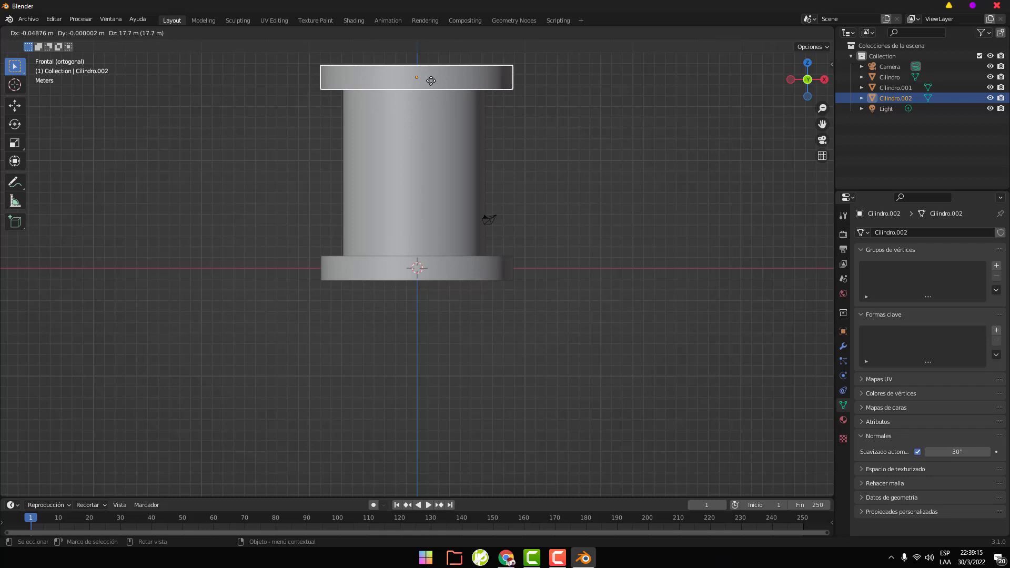
left_click(431, 81)
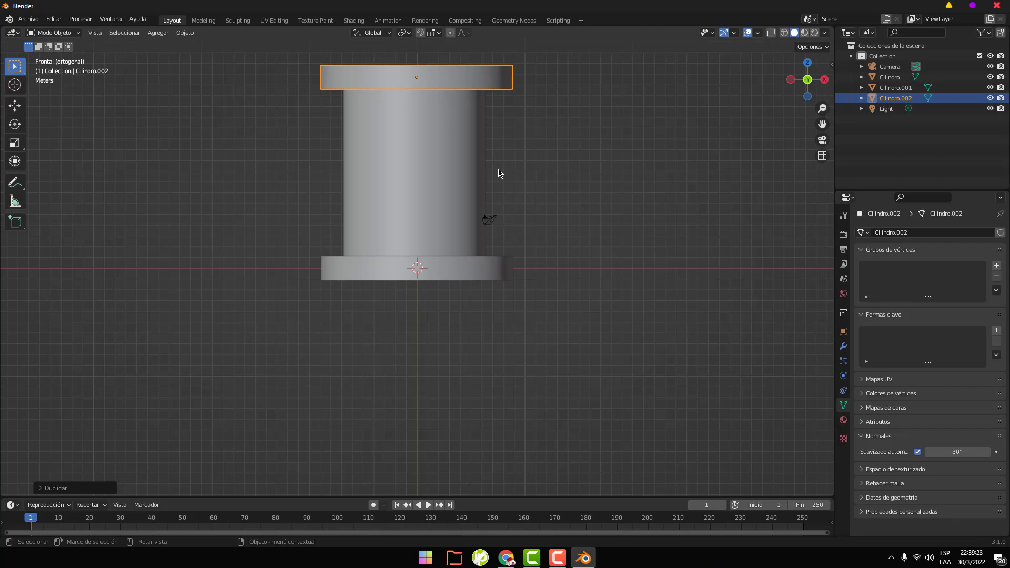
key("s")
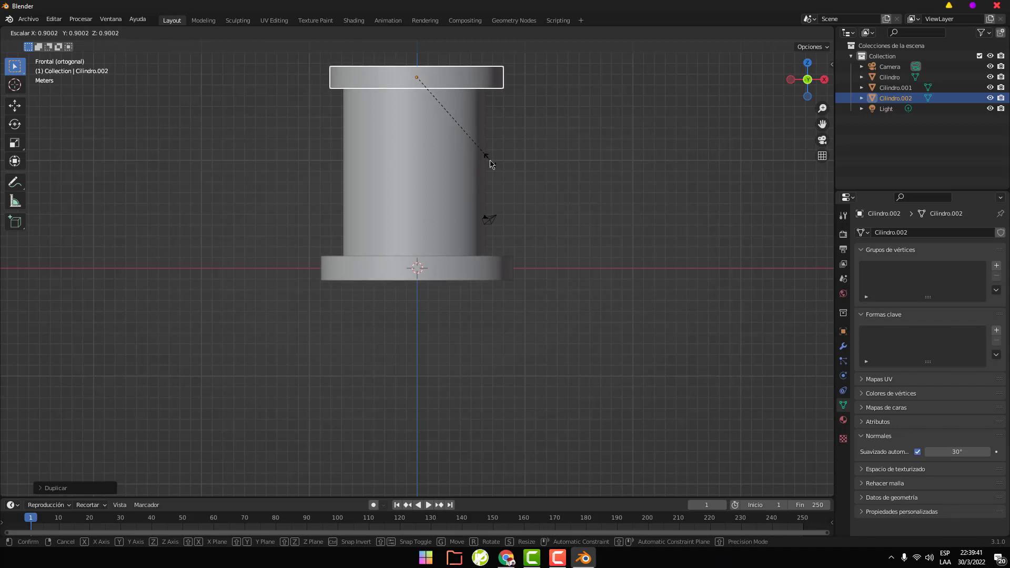
Shrink the cap disc Cilindro.002 to about 0.9 and orbit to inspect the stacked tower
left_click(500, 172)
mouse_move(516, 189)
middle_mouse_down()
mouse_move(504, 315)
mouse_move(330, 246)
mouse_move(357, 146)
middle_mouse_up()
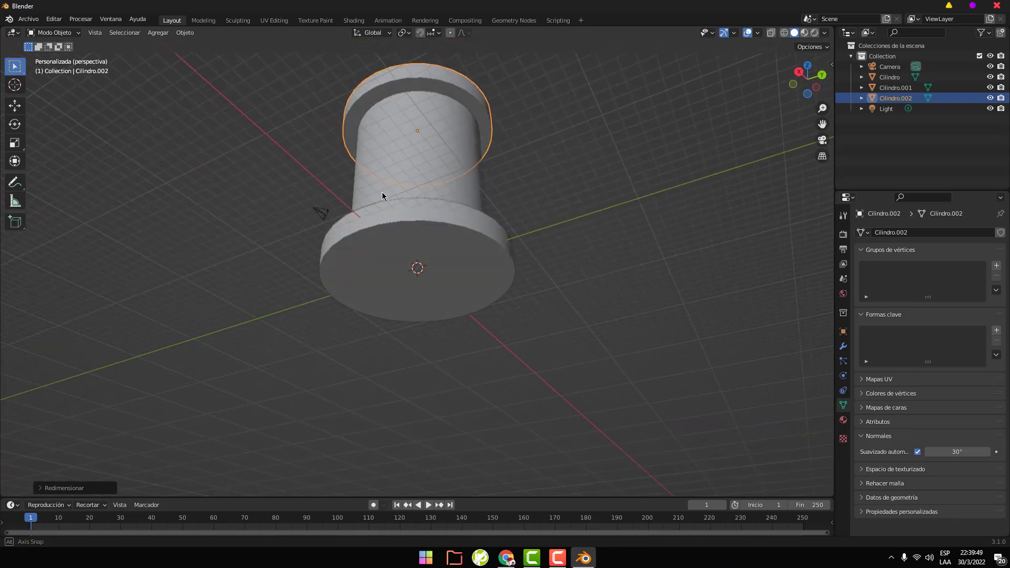
middle_click_drag(382, 192, 396, 244)
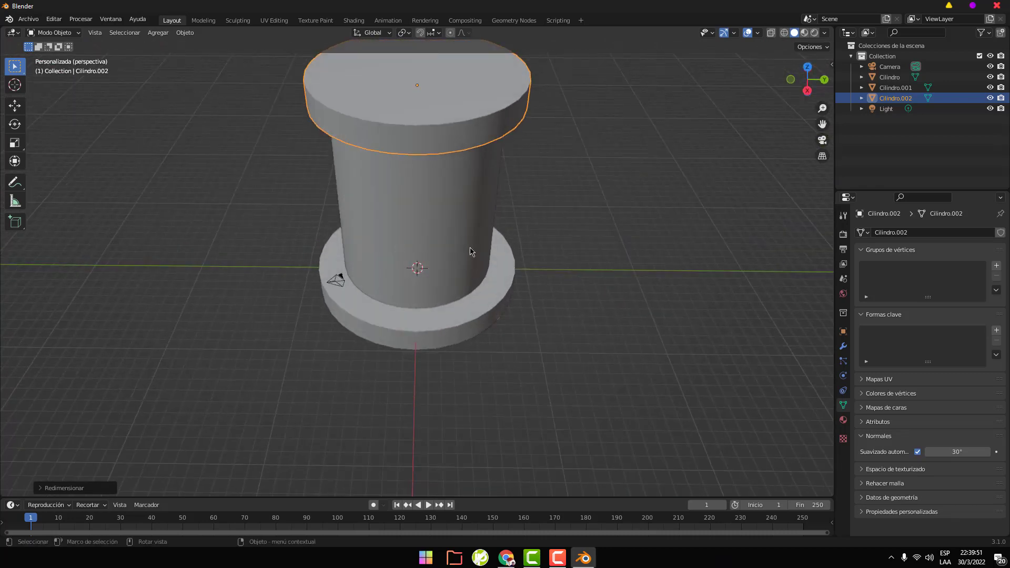
scroll(470, 251, "down", 1)
scroll(470, 251, "down", 1)
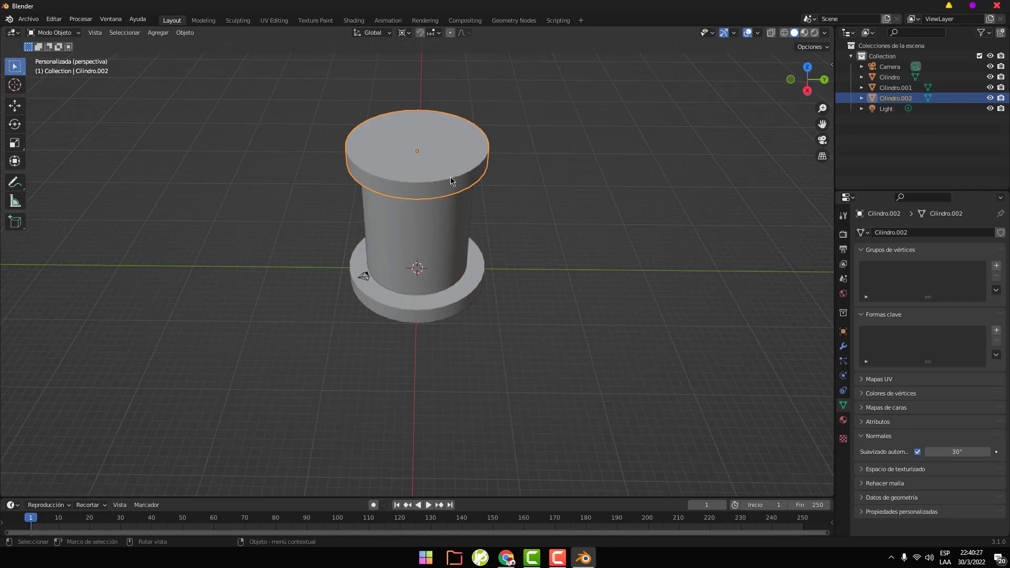
Snap the 3D cursor to the cap disc's centre, checking from top and front orthographic views
key("shift+s")
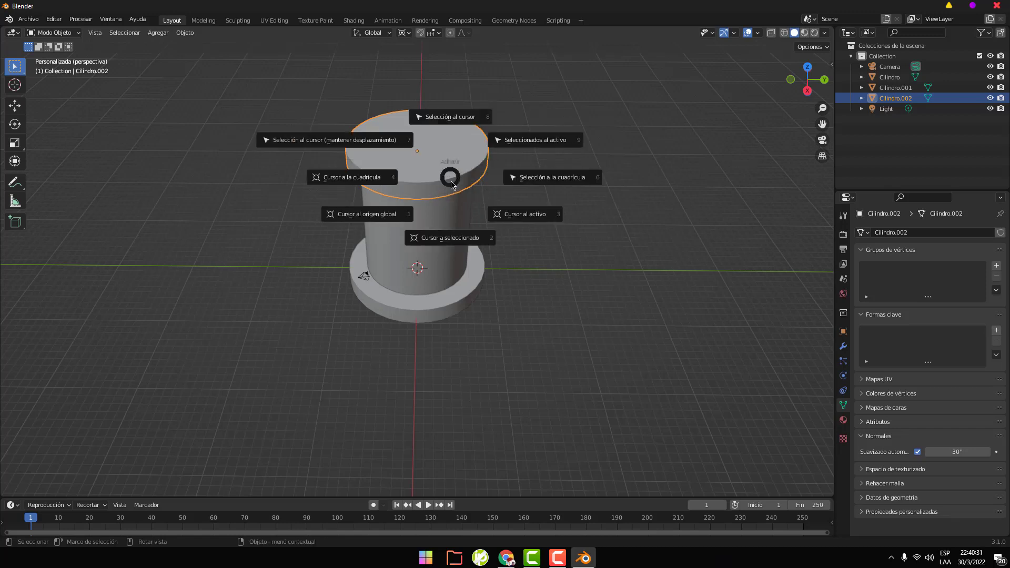
left_click(453, 244)
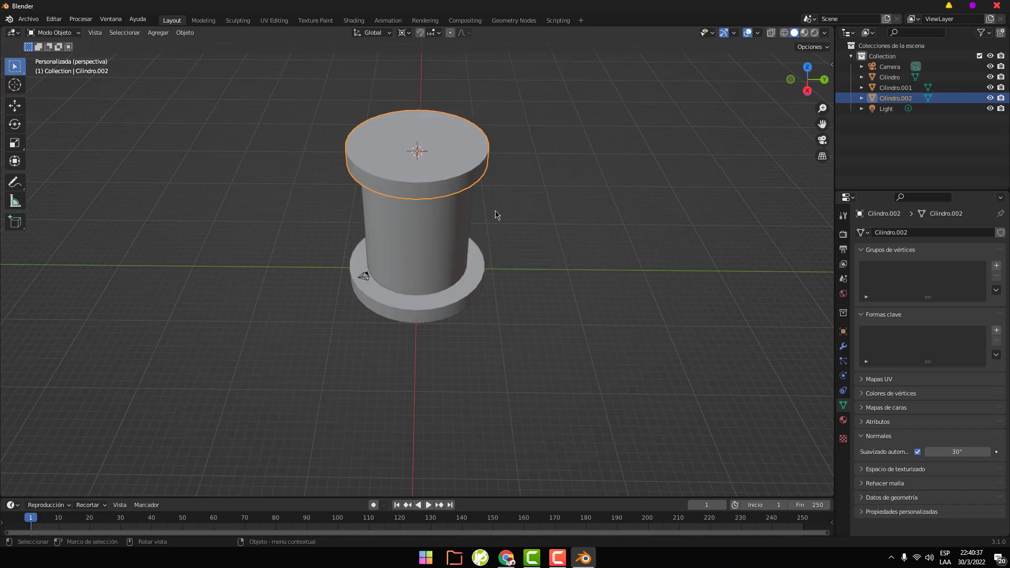
mouse_move(496, 214)
middle_mouse_down()
mouse_move(503, 277)
mouse_move(469, 309)
middle_mouse_up()
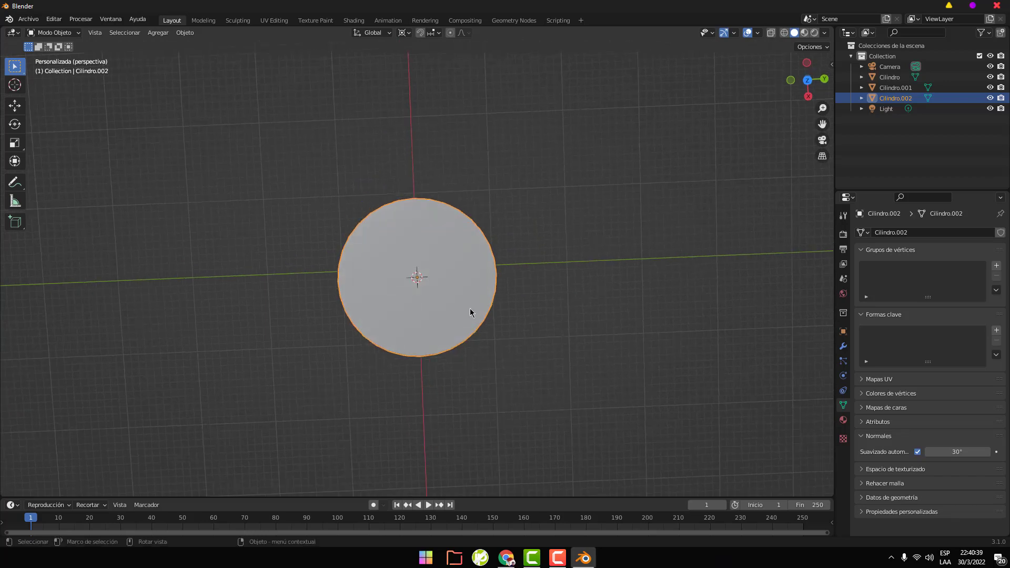
left_click(469, 309)
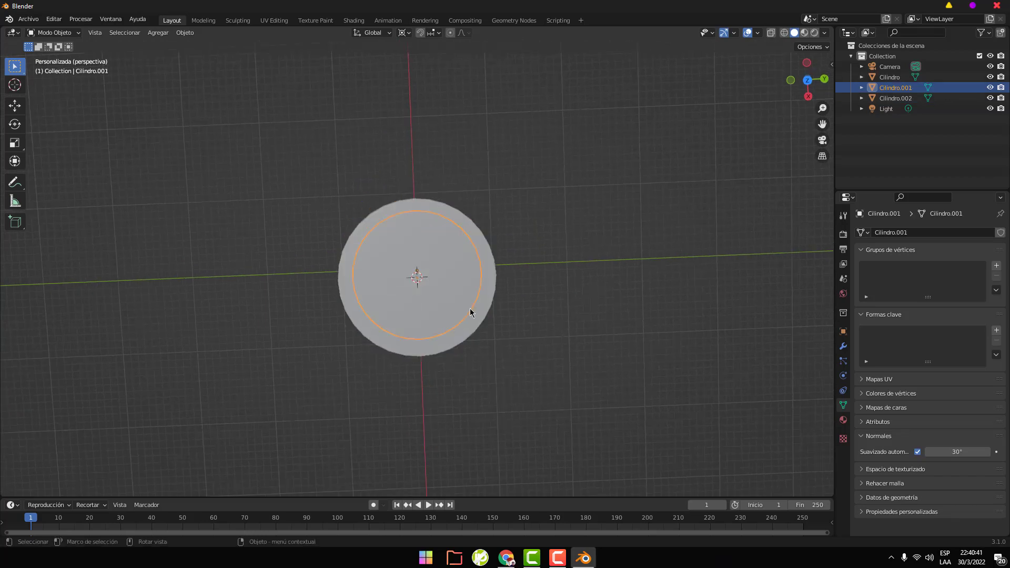
key("KP_7")
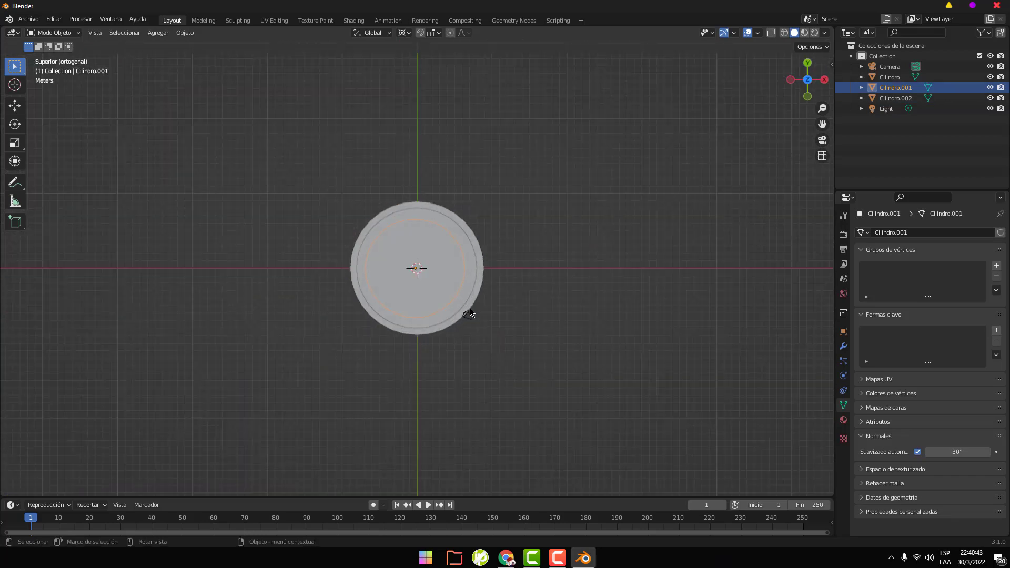
scroll(470, 313, "up", 1)
scroll(470, 313, "up", 2)
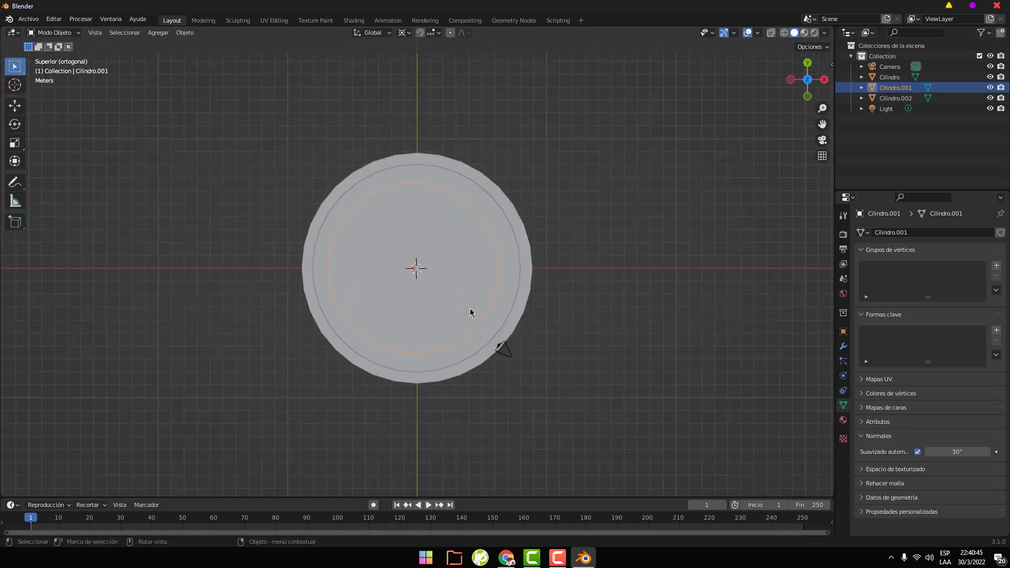
scroll(470, 313, "up", 1)
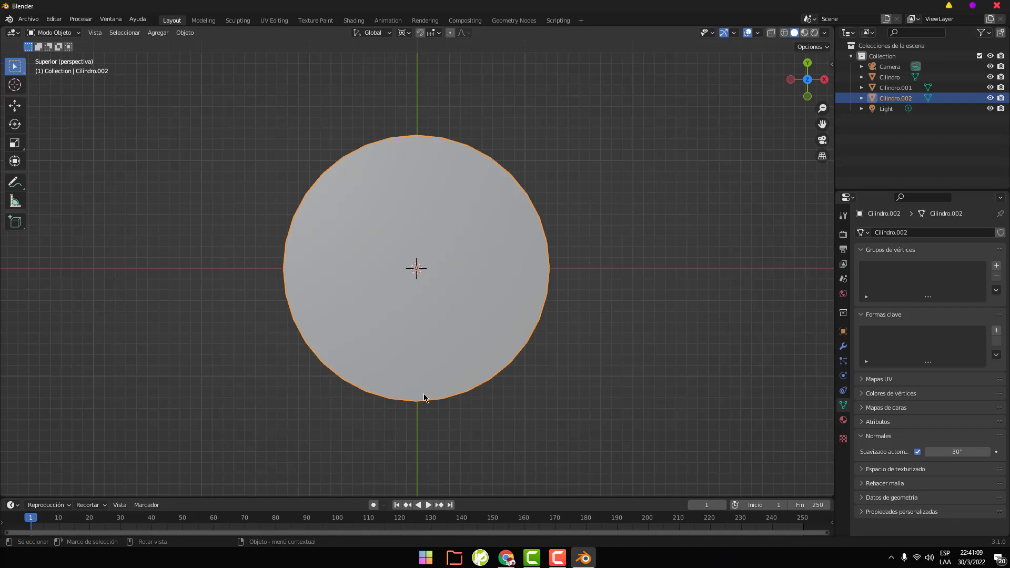
key("KP_1")
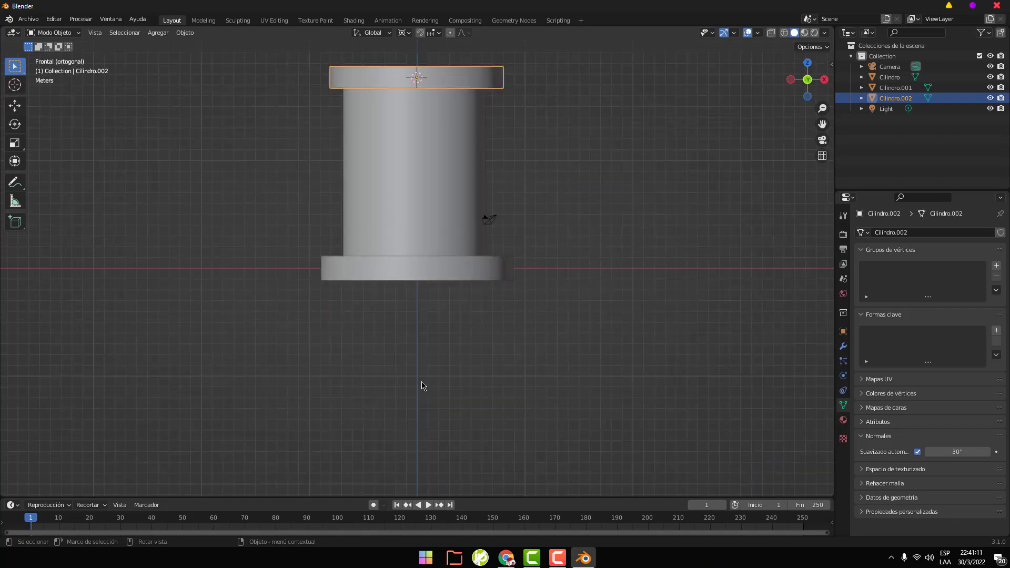
Open Cilindro.002 in Edit Mode, deselect all vertices, and zoom in on the top ring
key("Tab")
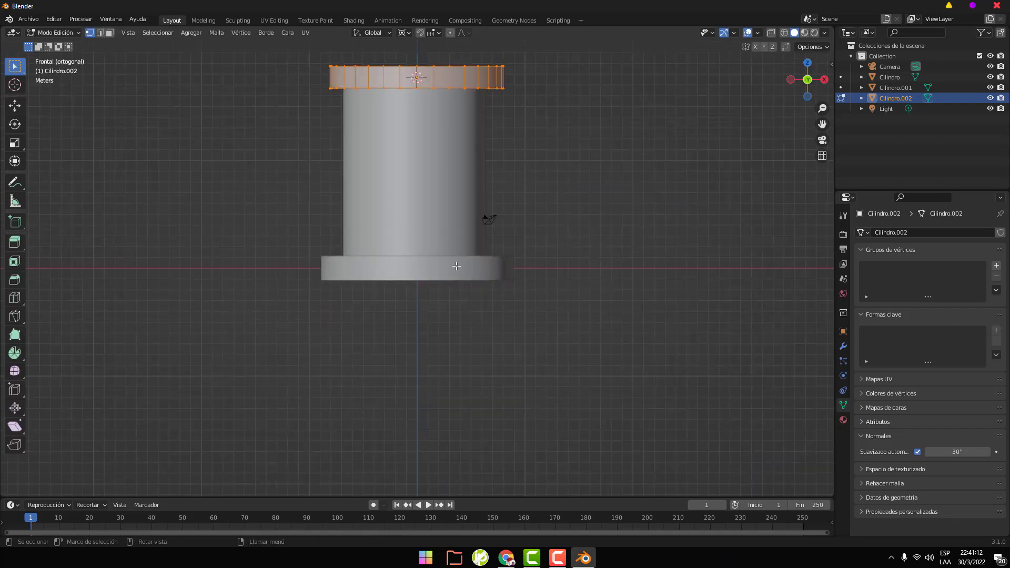
scroll(428, 115, "up", 1)
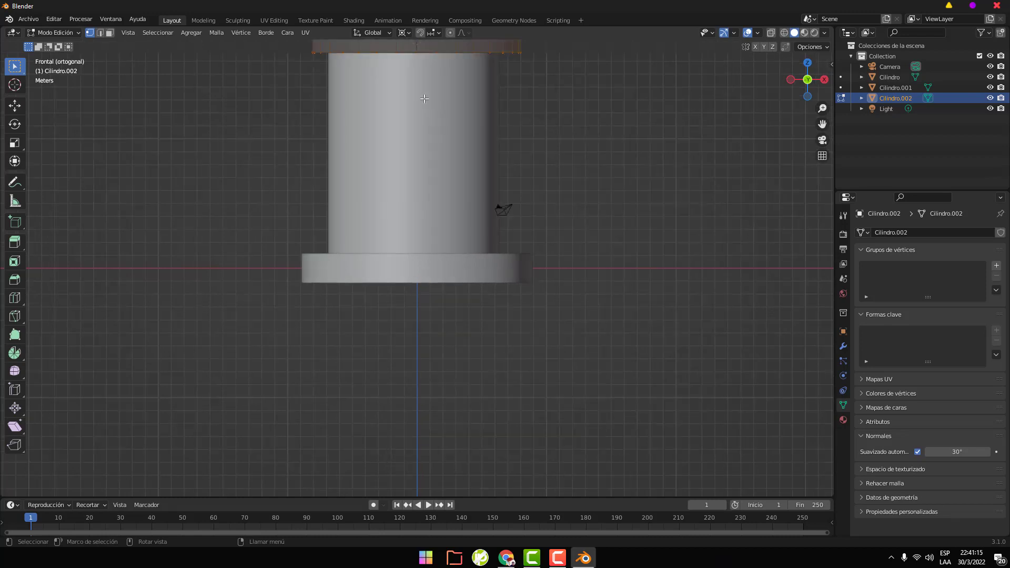
scroll(531, 113, "down", 1)
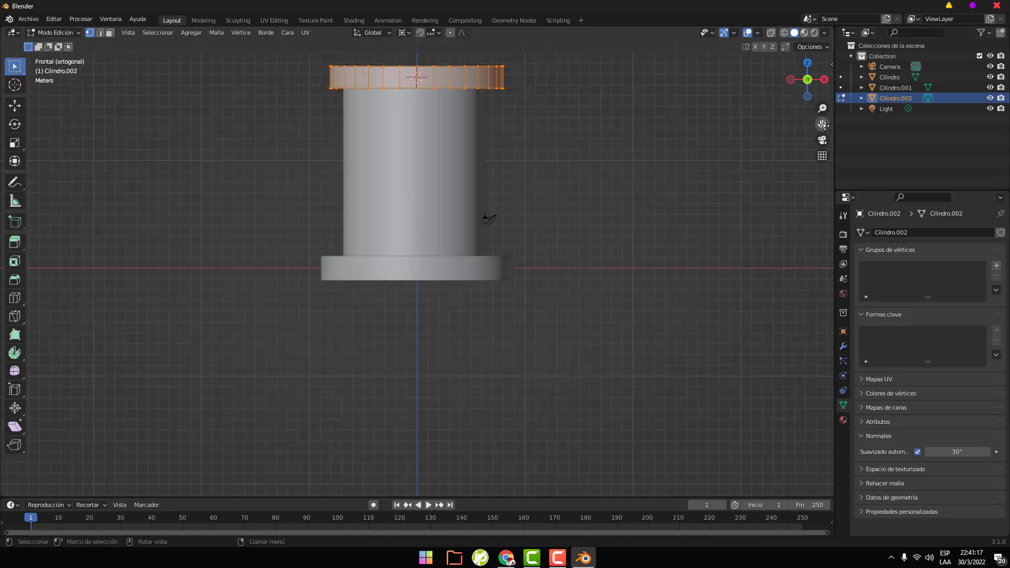
left_click_drag(604, 176, 576, 146)
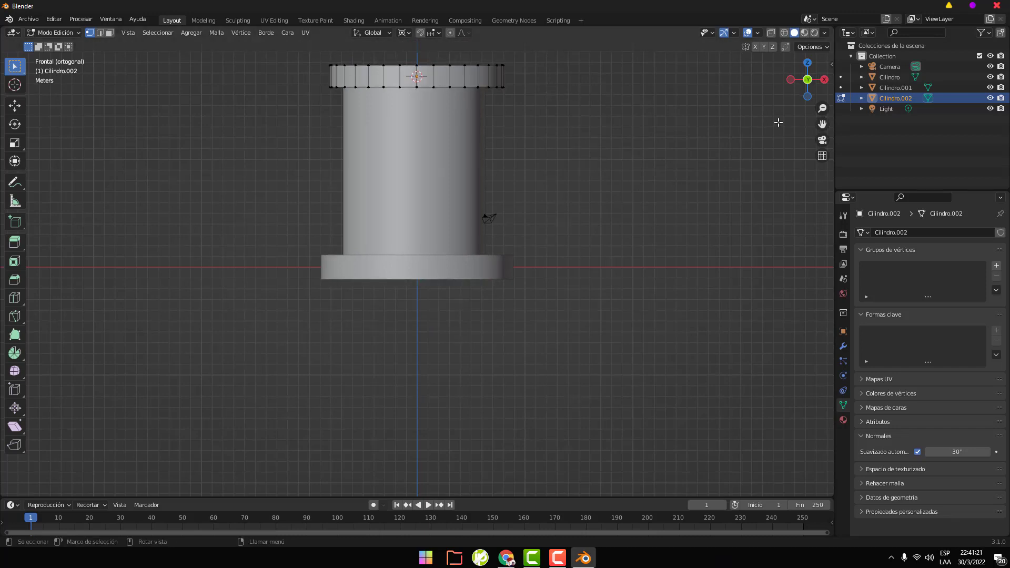
left_click_drag(825, 124, 767, 265)
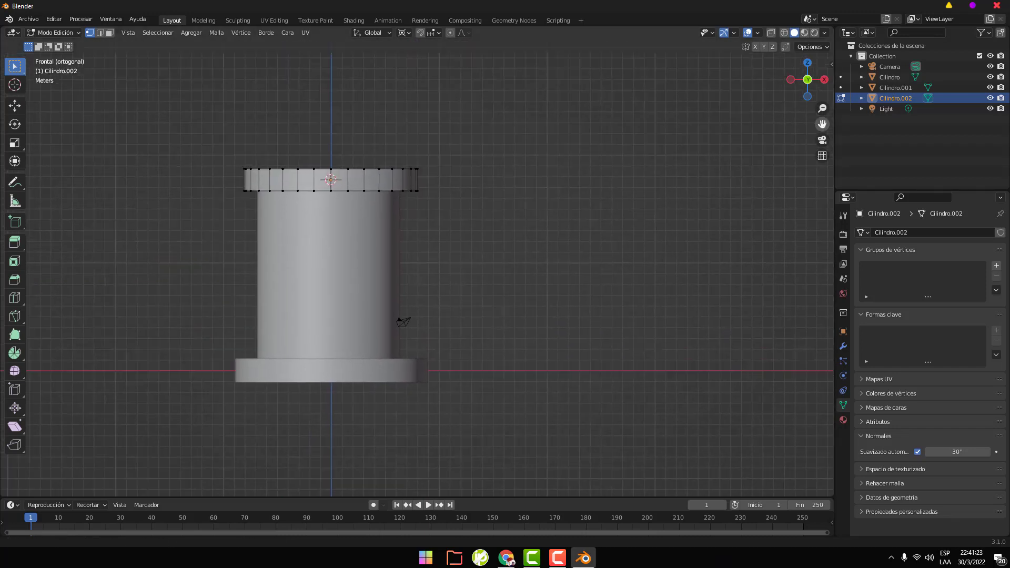
left_click_drag(823, 124, 840, 155)
scroll(351, 211, "up", 1)
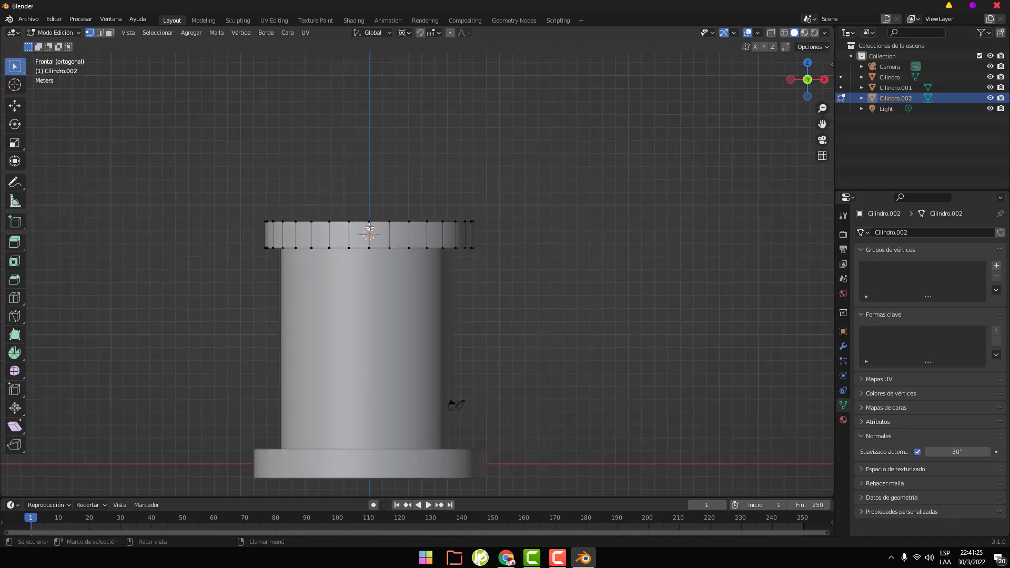
scroll(351, 211, "up", 3)
scroll(330, 204, "up", 3)
scroll(289, 151, "up", 1)
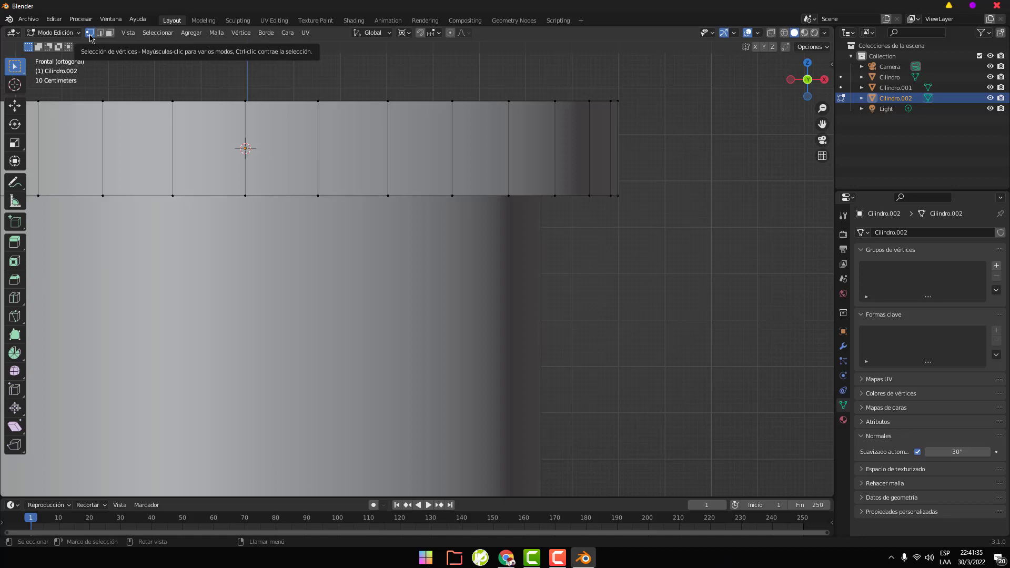
Select one rim vertex on the top ring and set the pivot point to Individual Origins
left_click(254, 112)
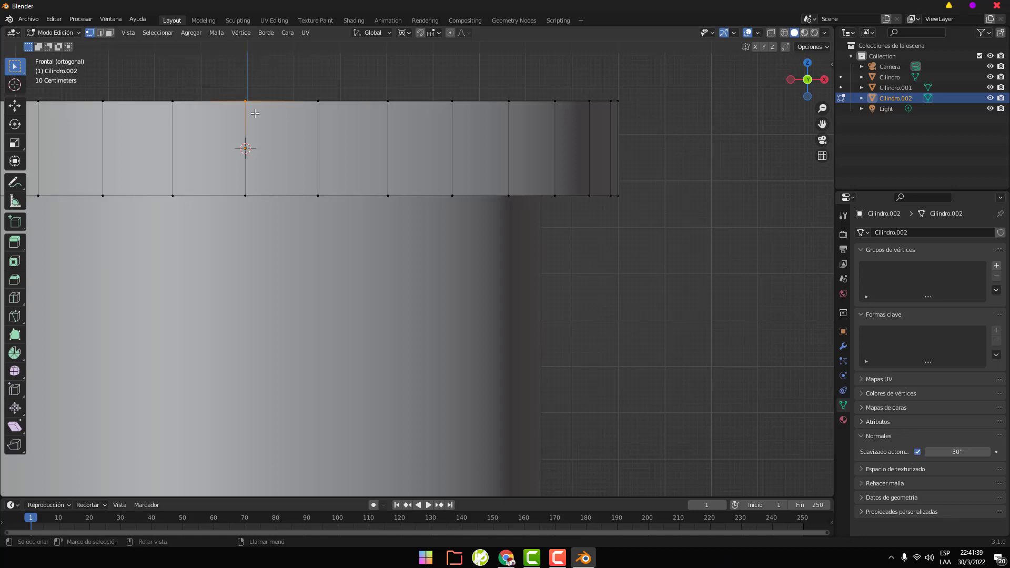
left_click(409, 33)
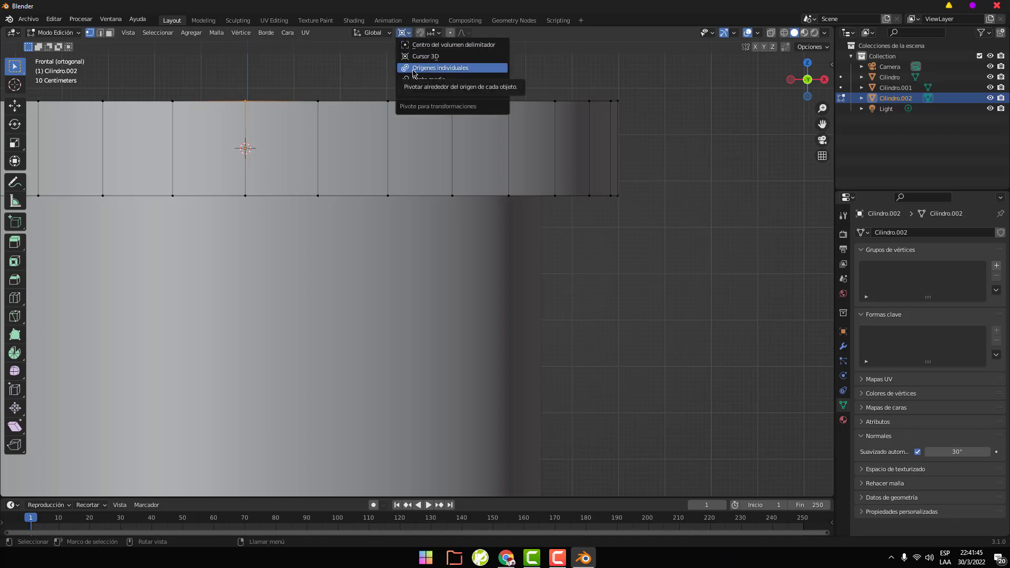
left_click(413, 70)
mouse_move(338, 124)
middle_mouse_down()
mouse_move(300, 149)
mouse_move(321, 245)
middle_mouse_up()
scroll(321, 244, "down", 1)
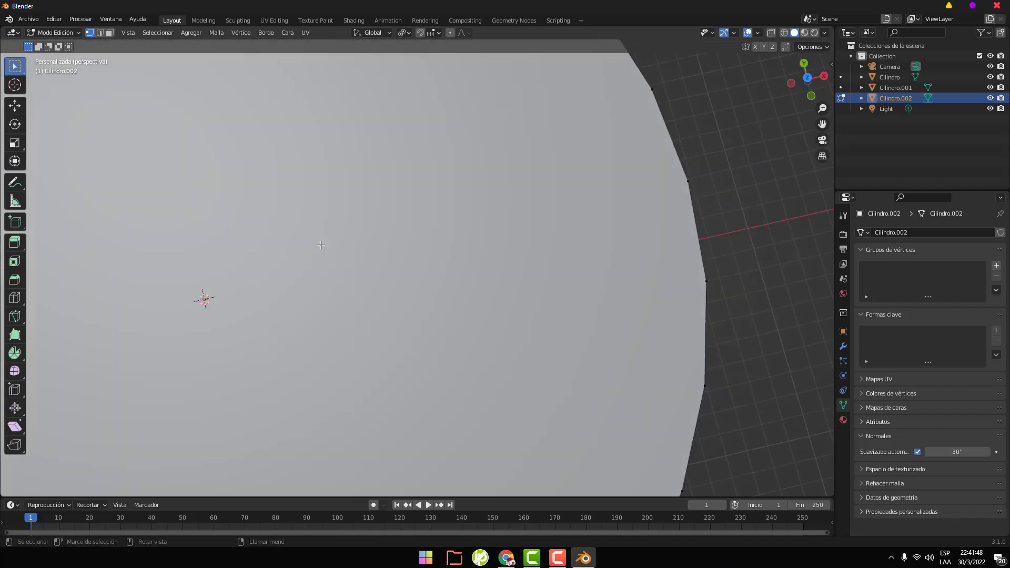
scroll(320, 244, "down", 4)
scroll(321, 244, "down", 5)
scroll(320, 245, "down", 1)
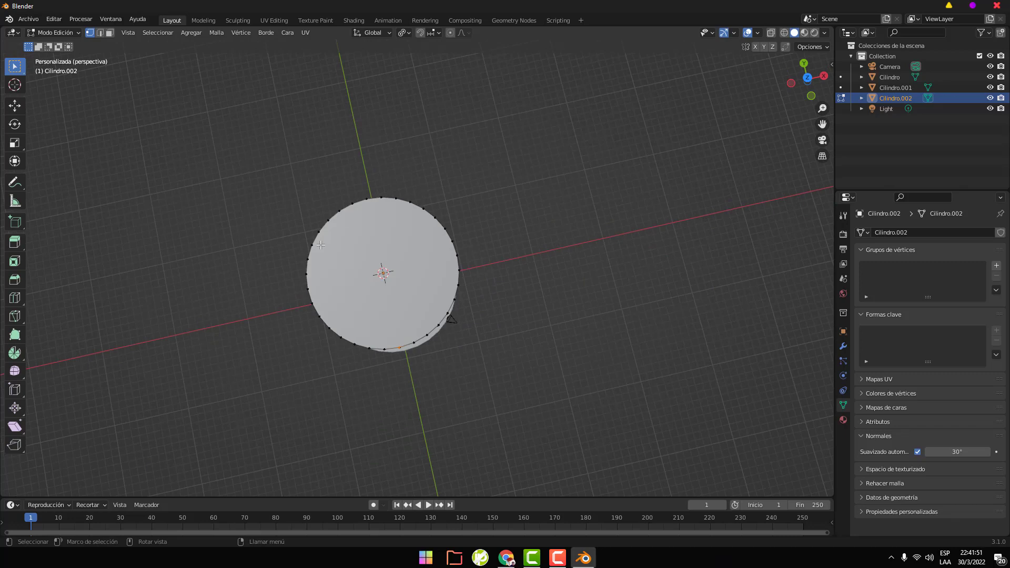
scroll(321, 244, "up", 1)
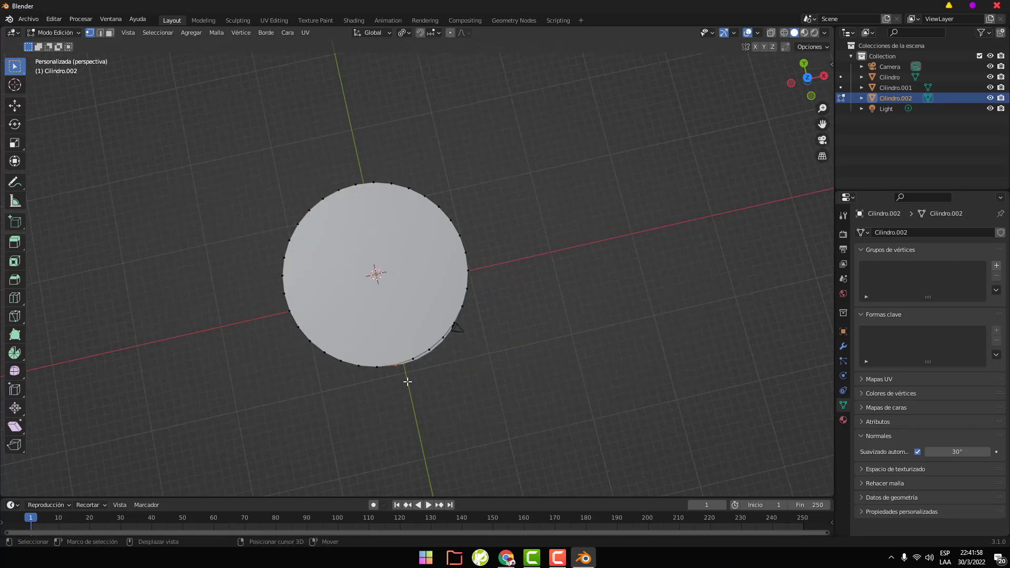
Snap the 3D cursor to the selected rim vertex and return to Object Mode
key("shift+s")
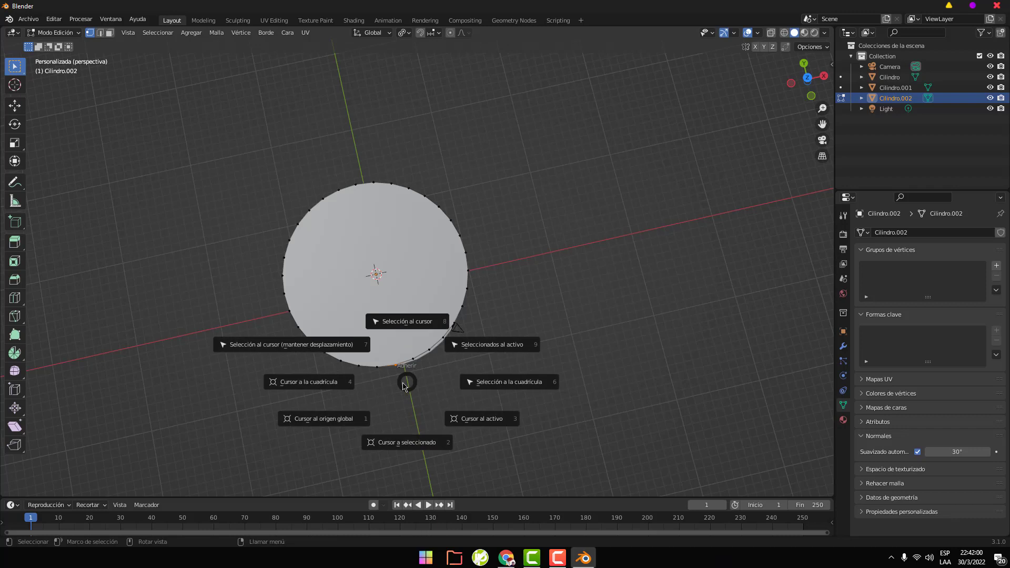
left_click(412, 446)
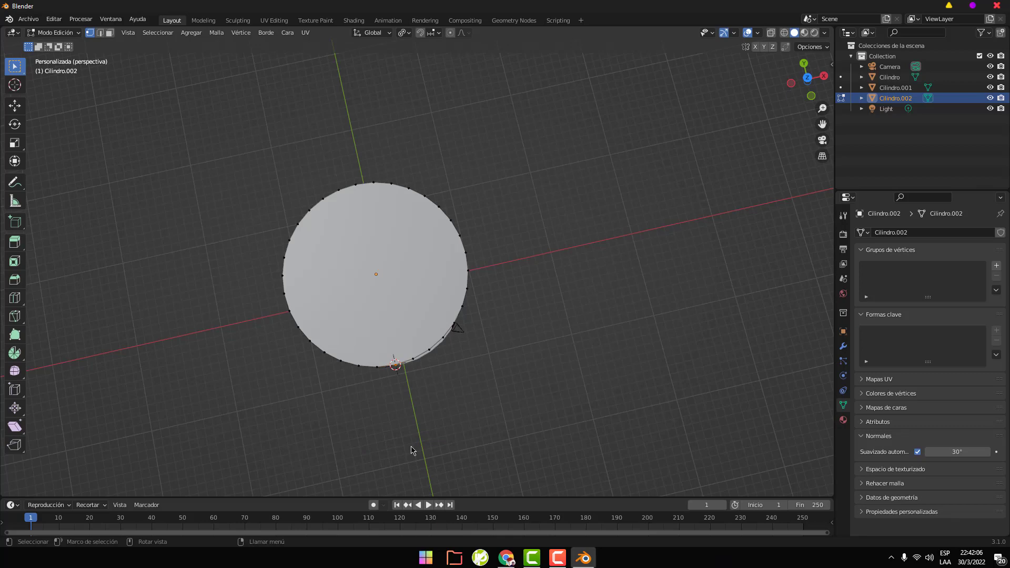
scroll(381, 413, "up", 1)
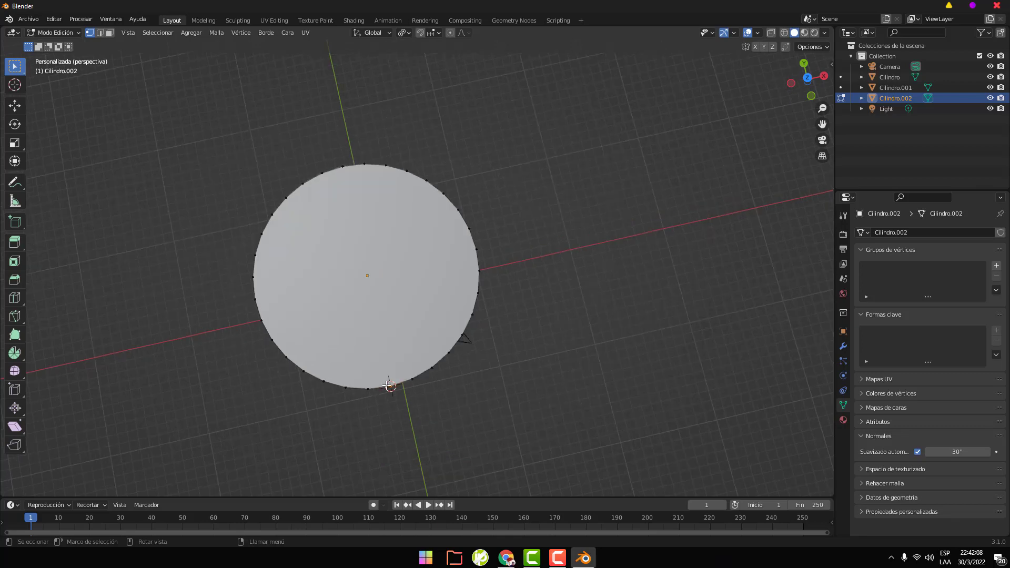
scroll(381, 414, "up", 2)
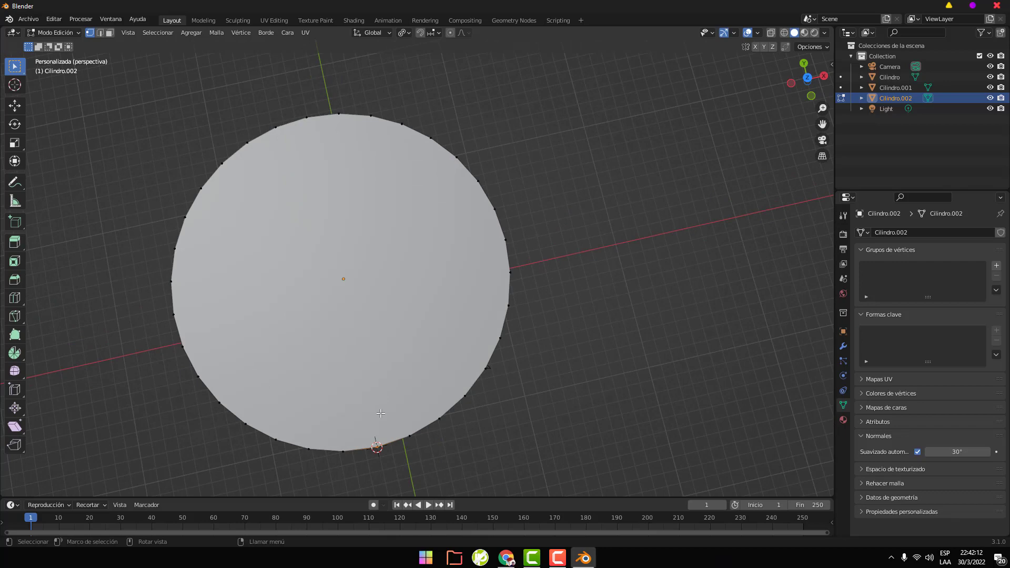
key("Tab")
Switch to the top orthographic view and bring up the Add menu's mesh (Malla) primitives
middle_click_drag(380, 395, 395, 316)
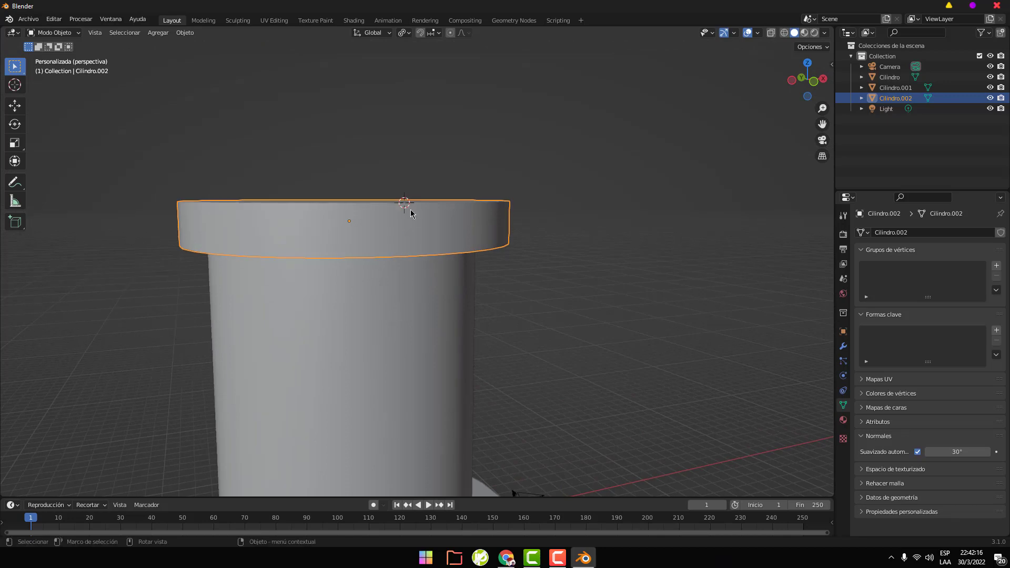
mouse_move(407, 209)
middle_mouse_down()
mouse_move(388, 232)
mouse_move(383, 296)
mouse_move(327, 405)
middle_mouse_up()
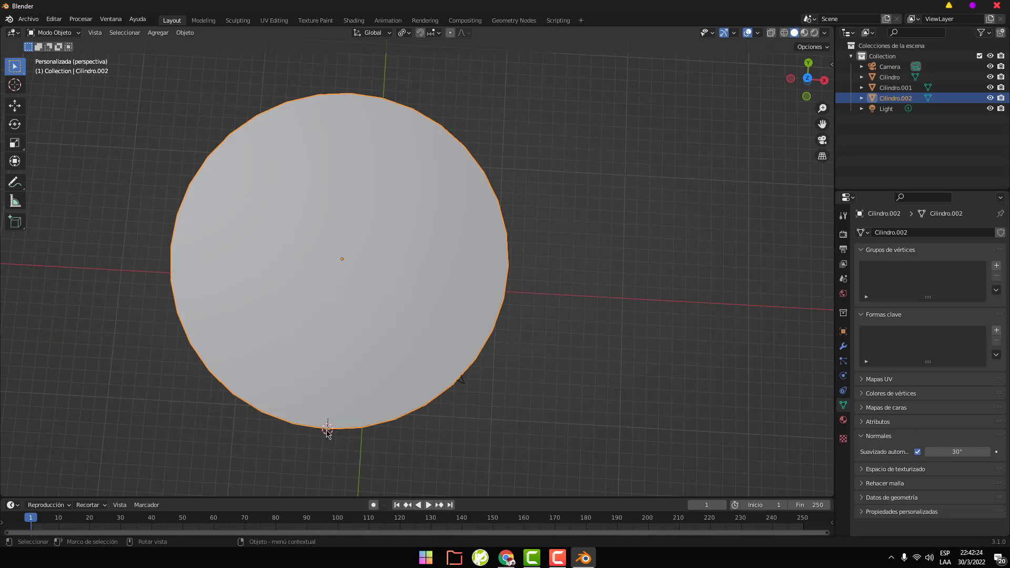
key("KP_7")
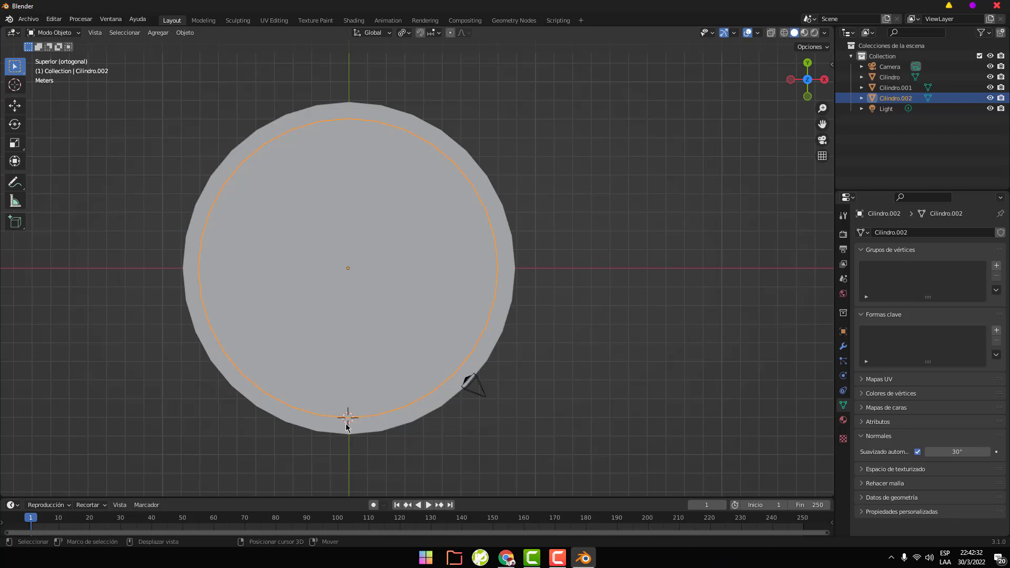
key("shift+a")
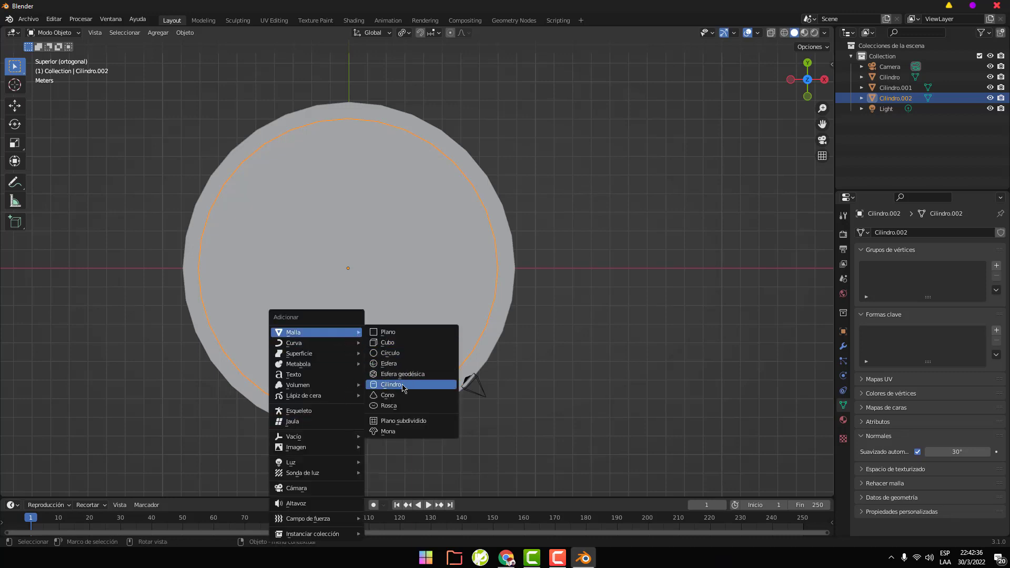
Add a cube at the 3D cursor and narrow it along the X and Y axes
left_click(407, 345)
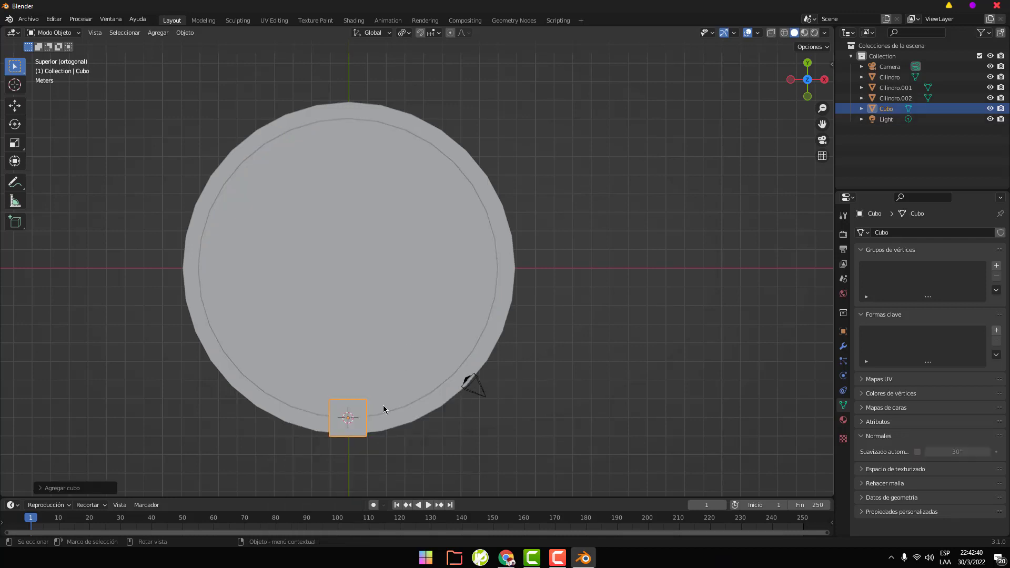
mouse_move(426, 440)
middle_mouse_down()
mouse_move(368, 366)
mouse_move(365, 339)
mouse_move(377, 321)
mouse_move(422, 312)
mouse_move(533, 339)
mouse_move(505, 371)
mouse_move(411, 405)
middle_mouse_up()
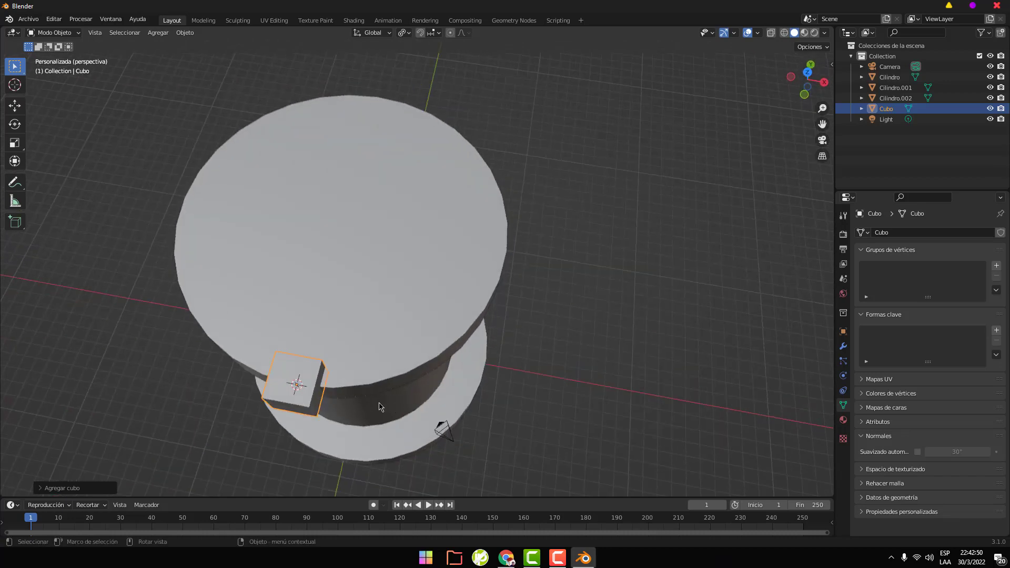
middle_click_drag(368, 405, 365, 374)
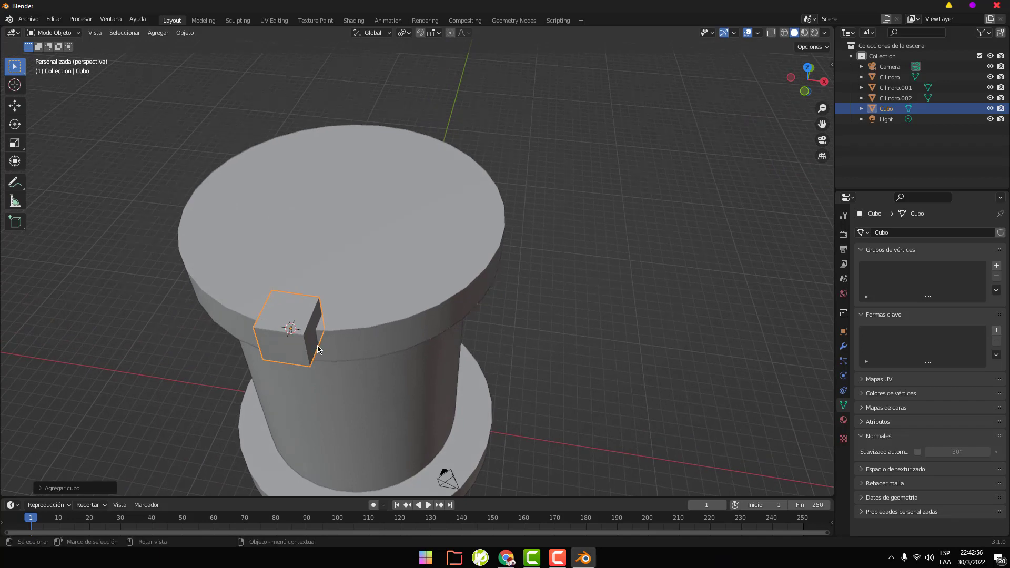
key("s")
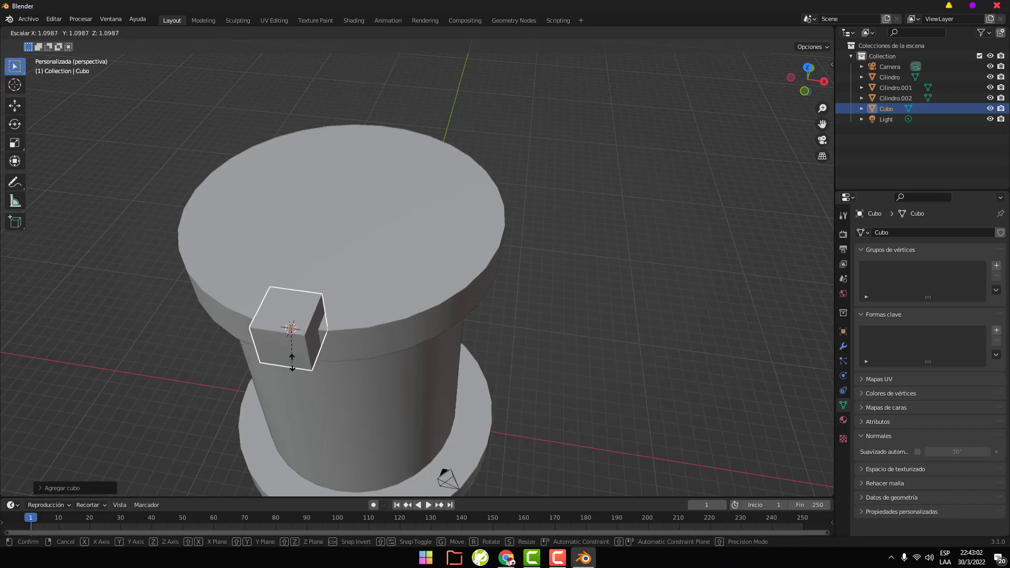
key("x")
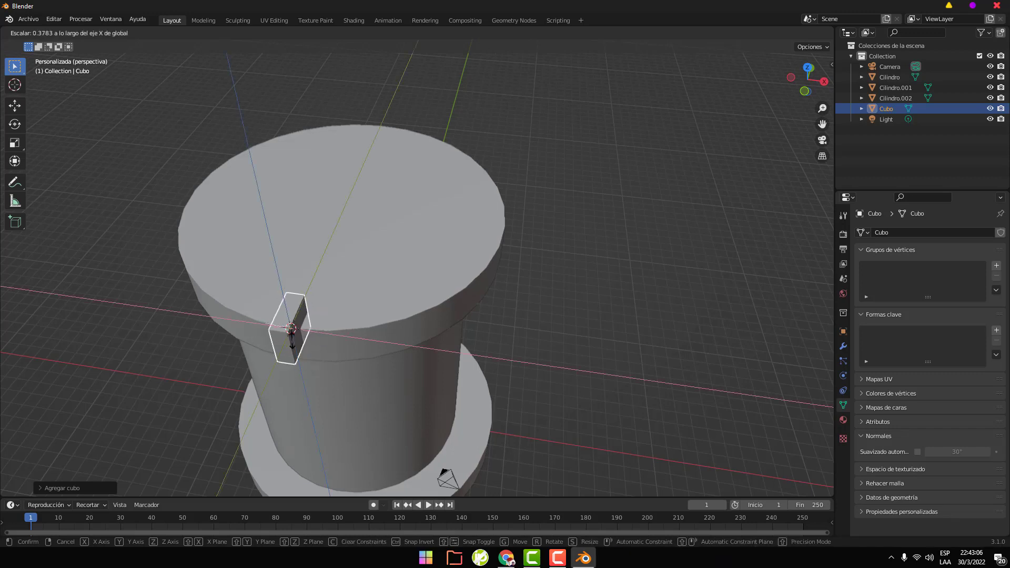
key("y")
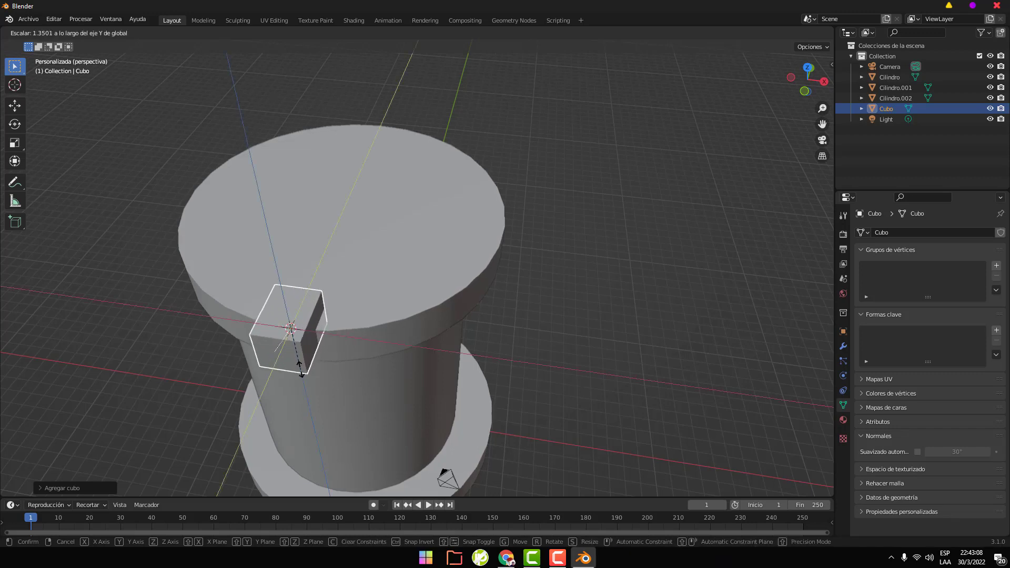
key("x")
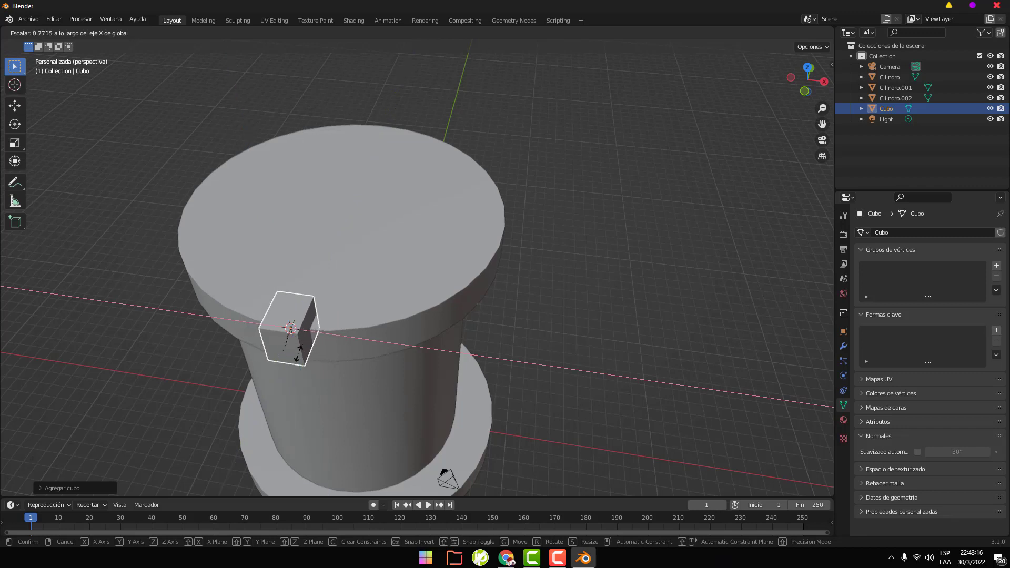
left_click(330, 356)
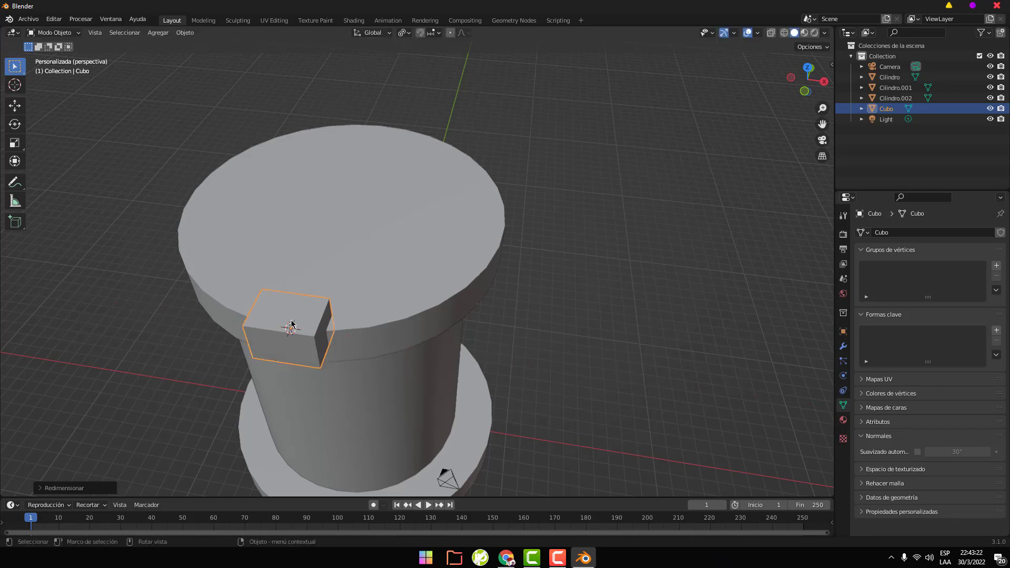
Stretch the cube along Z into a tall upright block
key("s")
key("z")
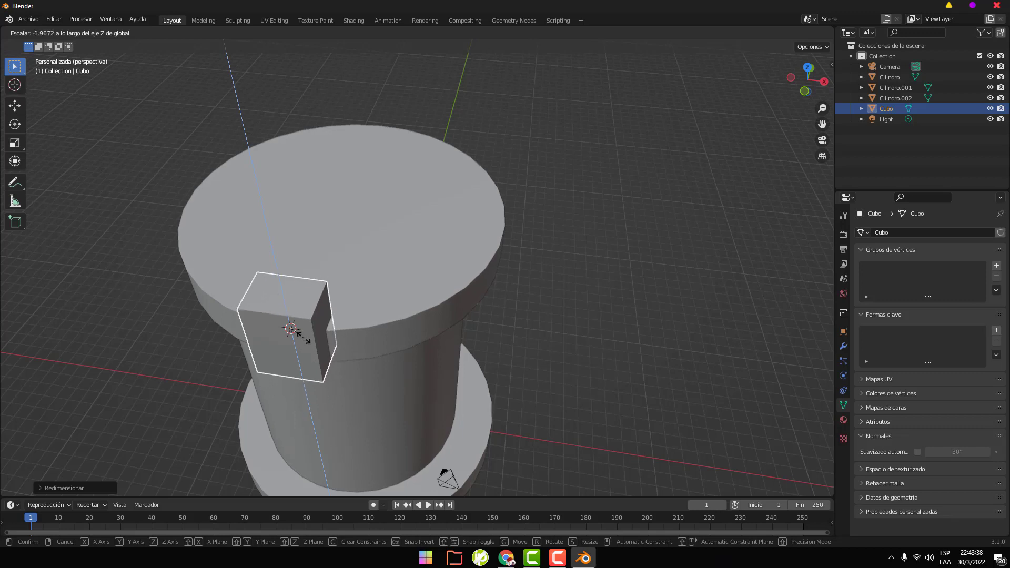
left_click(304, 341)
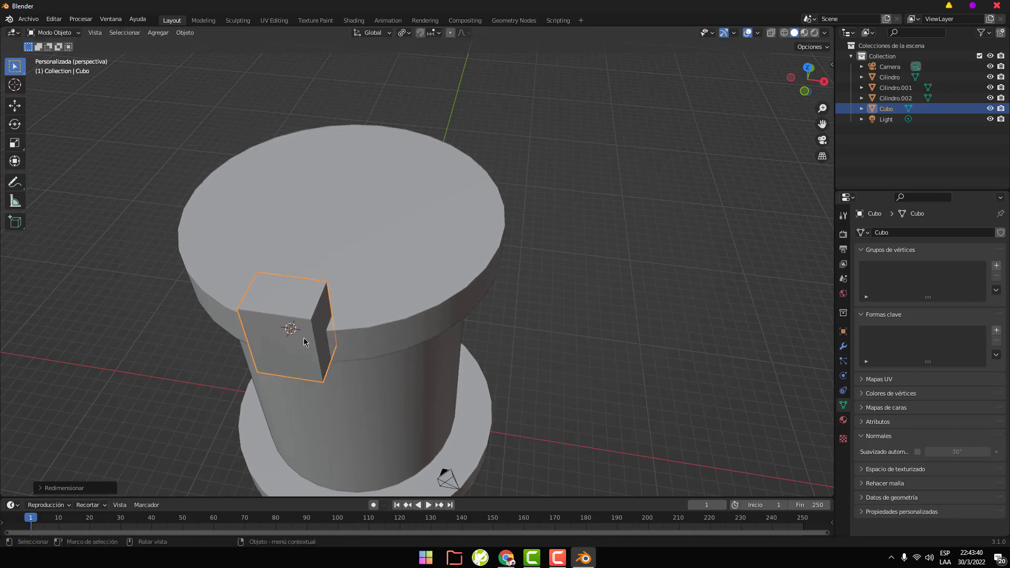
middle_click_drag(360, 377, 343, 338)
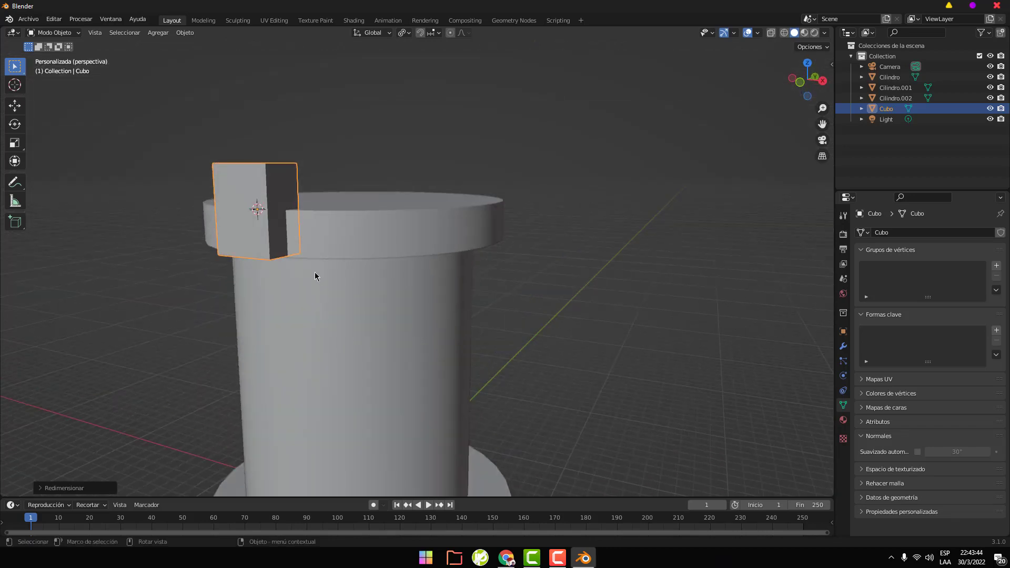
Raise the Cubo block about 0.87 m above the cap rim and select Cilindro.001
key("g")
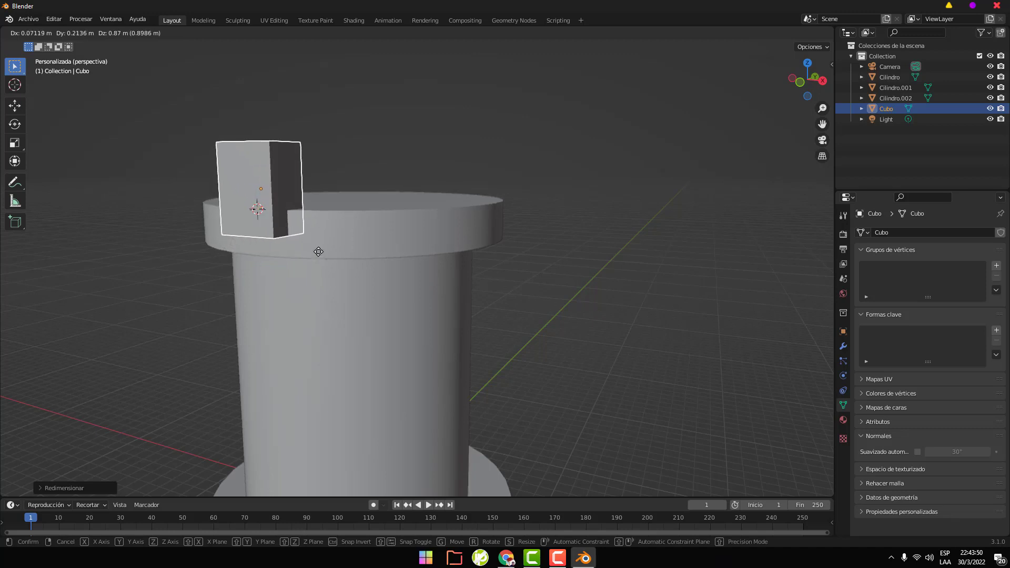
left_click(319, 252)
left_click(324, 320)
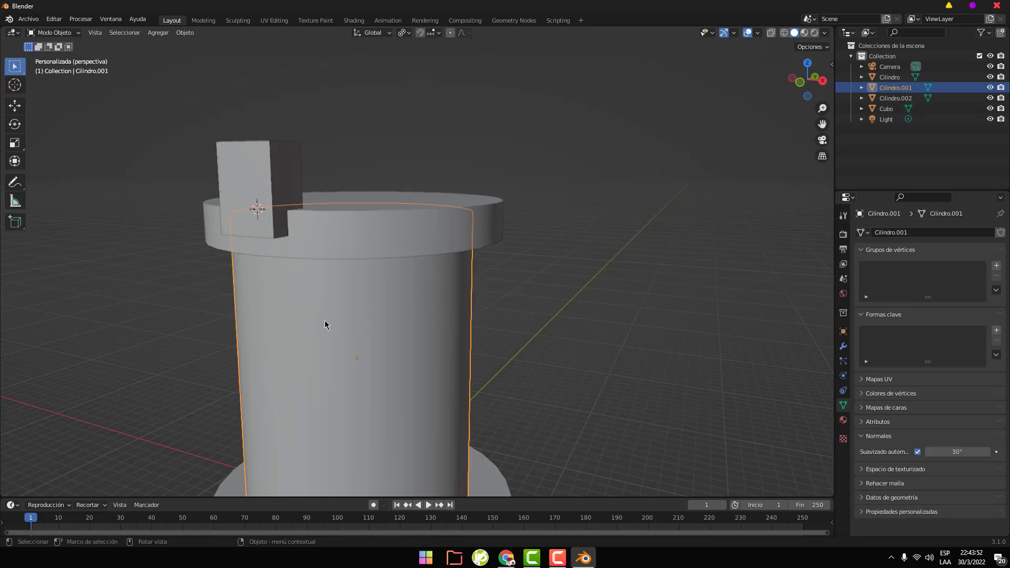
mouse_move(333, 340)
middle_mouse_down()
mouse_move(405, 365)
mouse_move(521, 362)
mouse_move(492, 381)
mouse_move(321, 397)
mouse_move(350, 388)
middle_mouse_up()
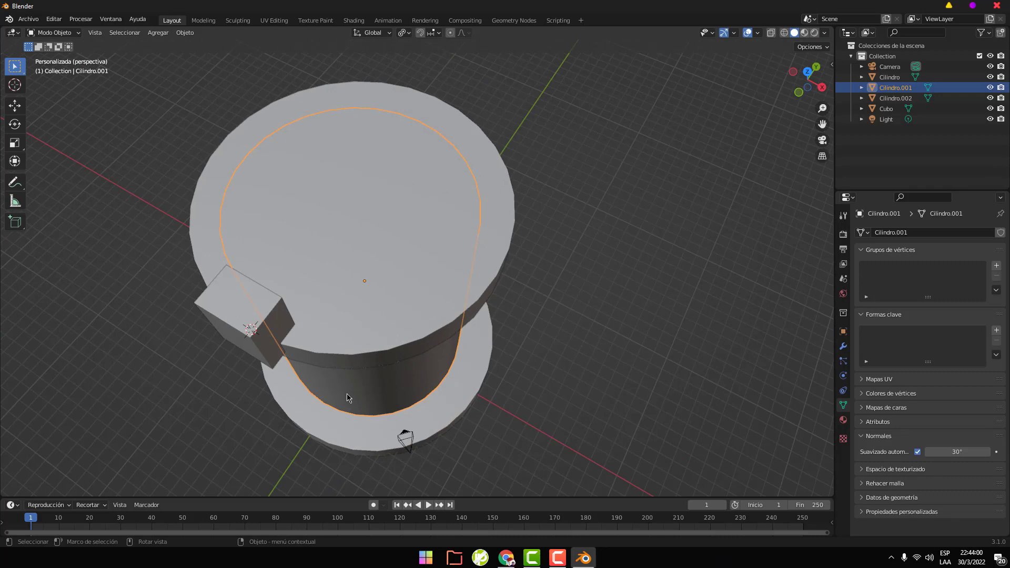
Snap the 3D cursor to the centre of Cilindro.002 from the top view
key("KP_7")
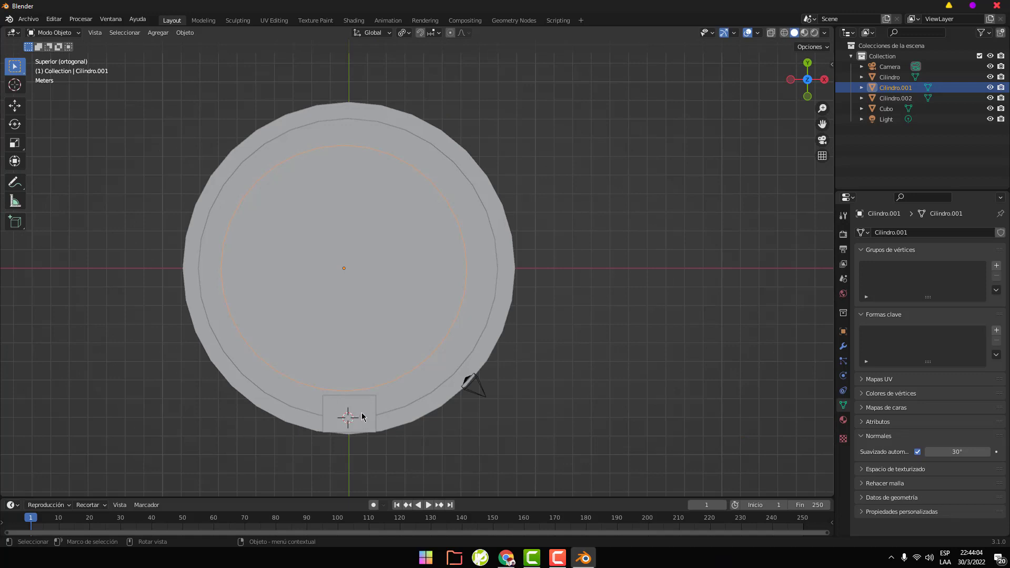
left_click(394, 328)
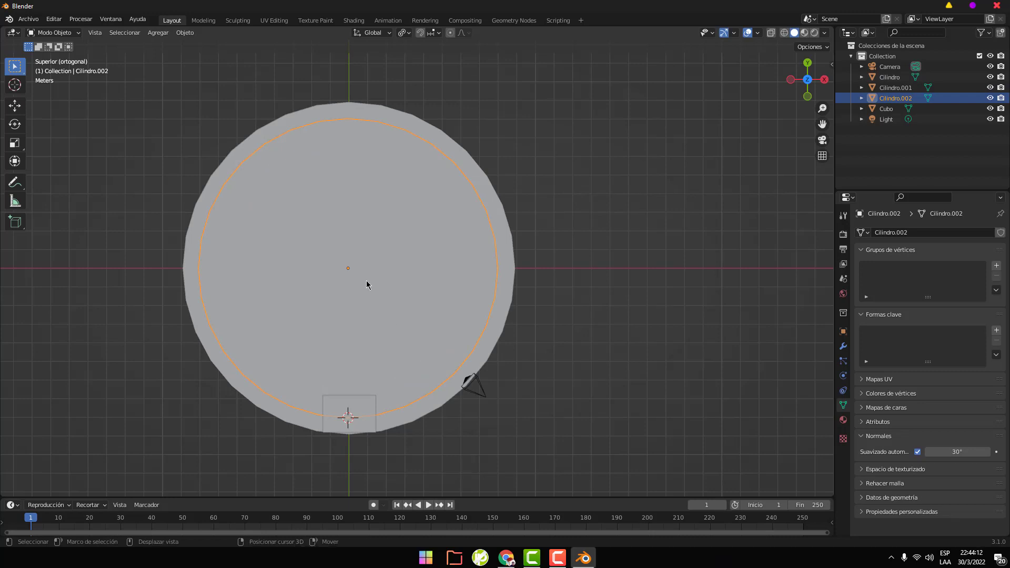
key("shift+s")
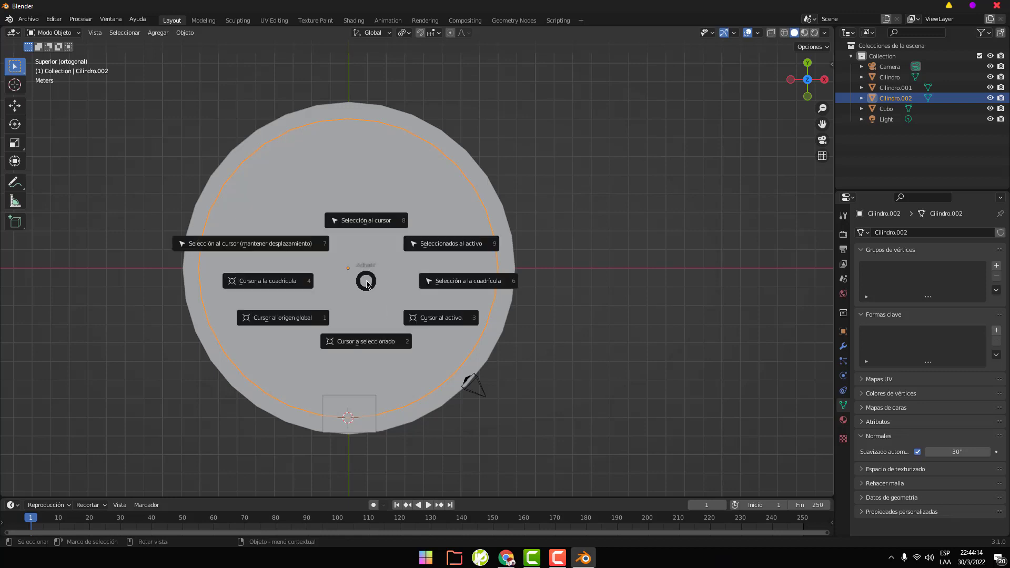
left_click(366, 344)
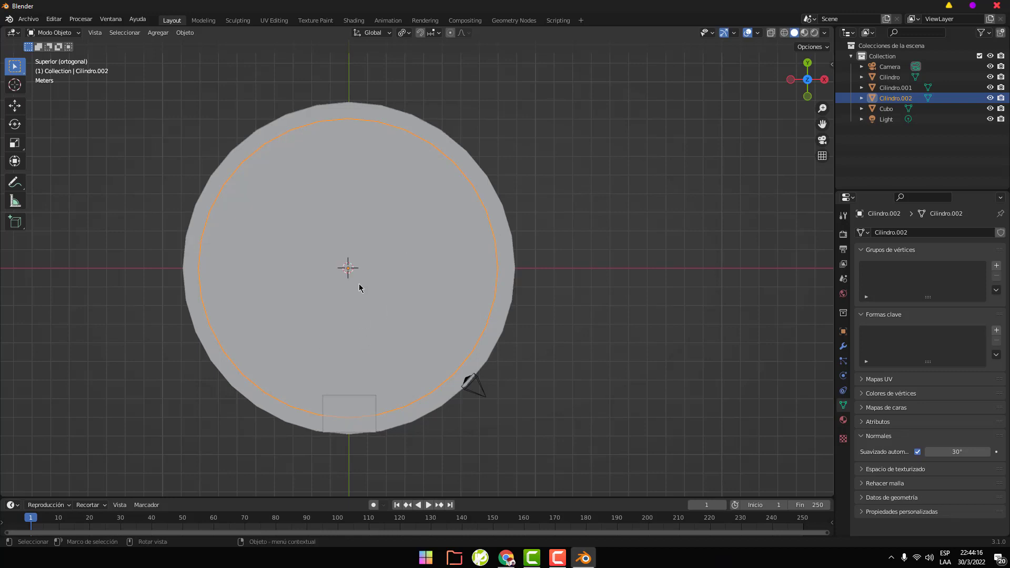
Try a rotated duplicate of Cubo, then cancel and undo the copy
left_click(355, 416)
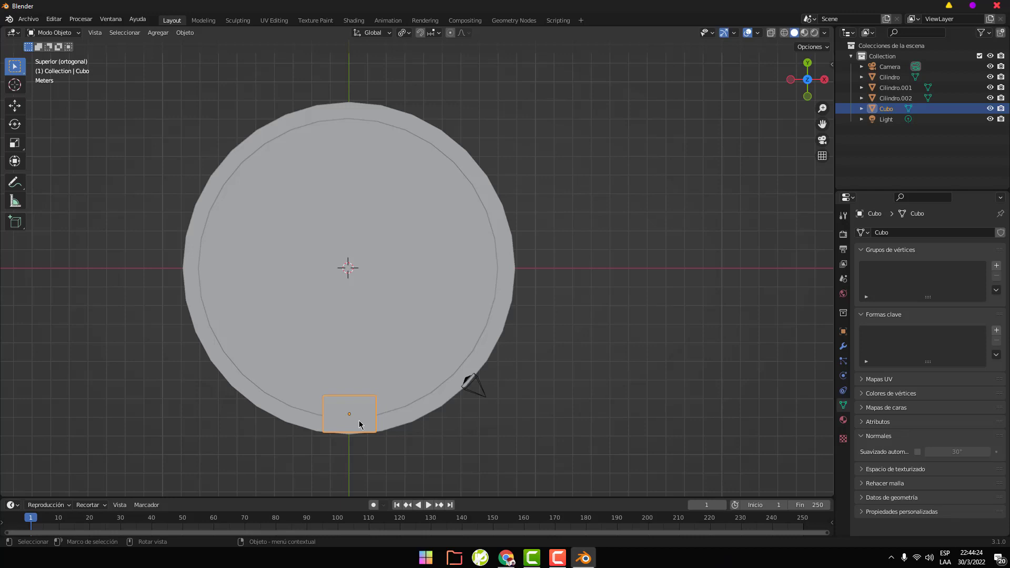
key("shift")
key("shift+d")
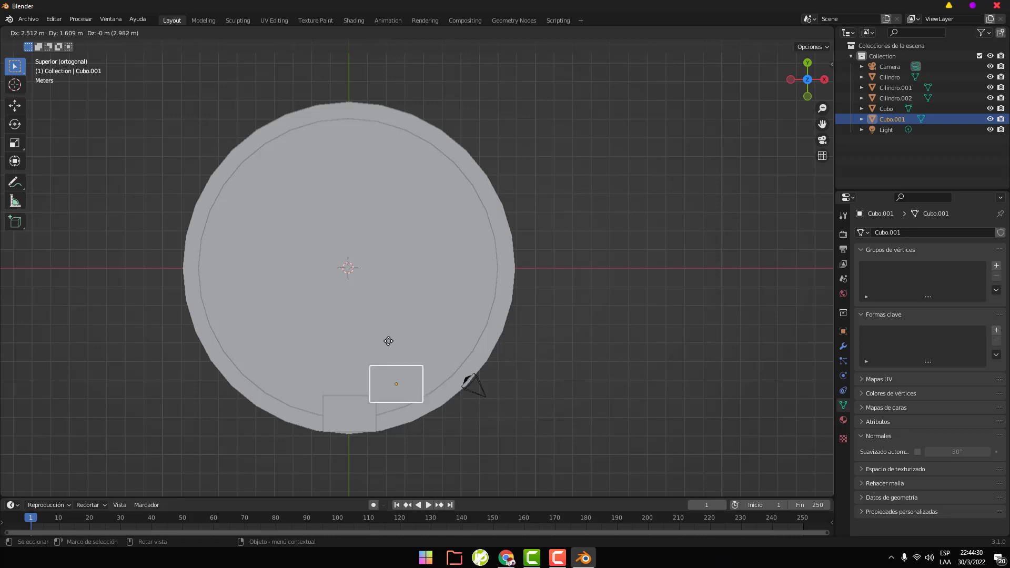
right_click(373, 434)
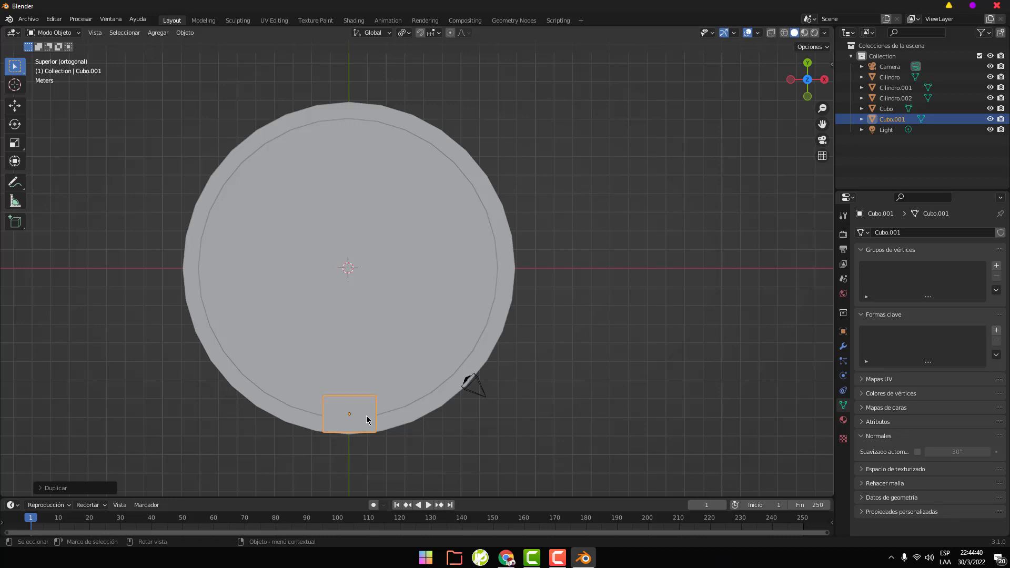
key("r")
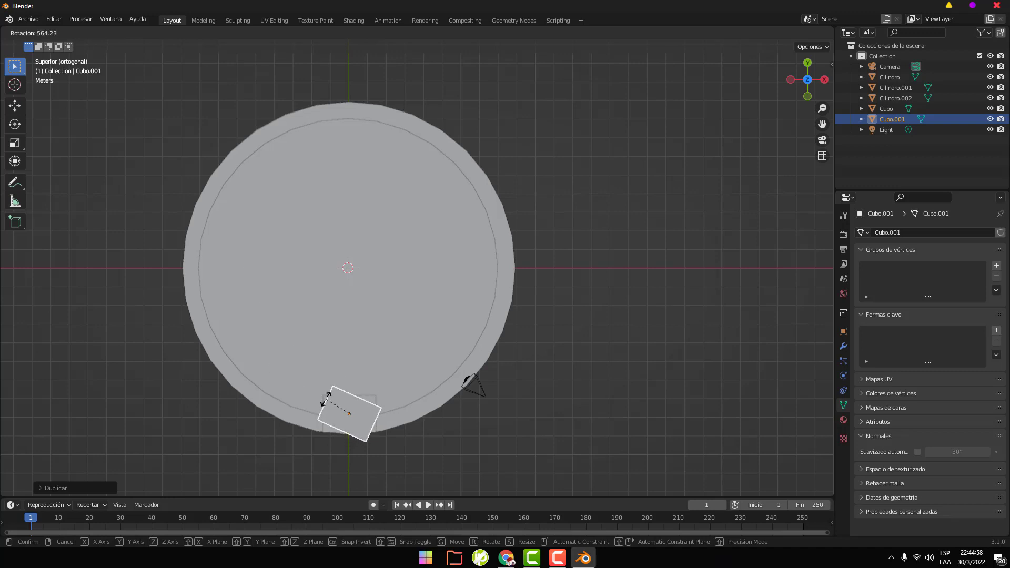
key("Escape")
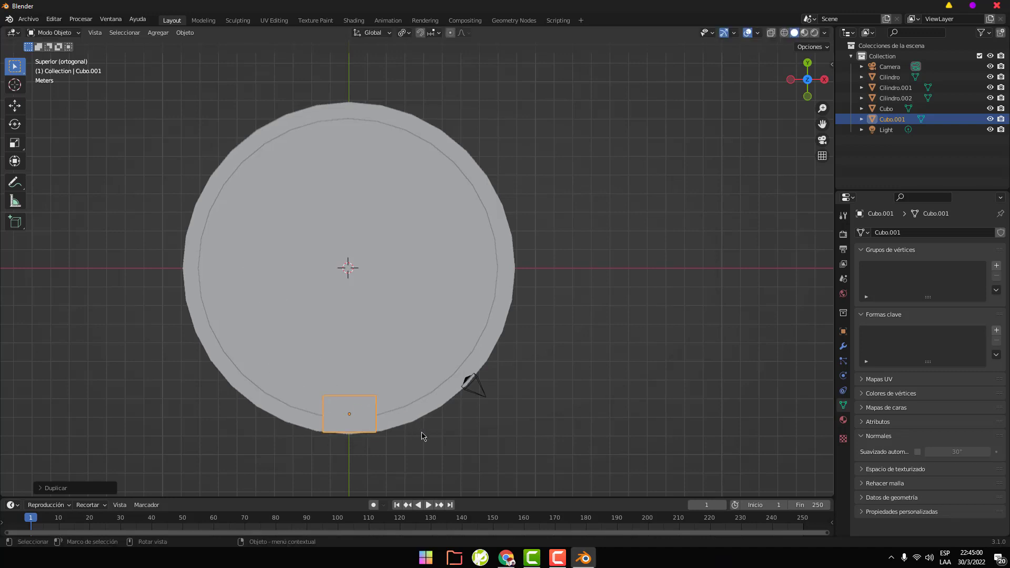
key("ctrl+z")
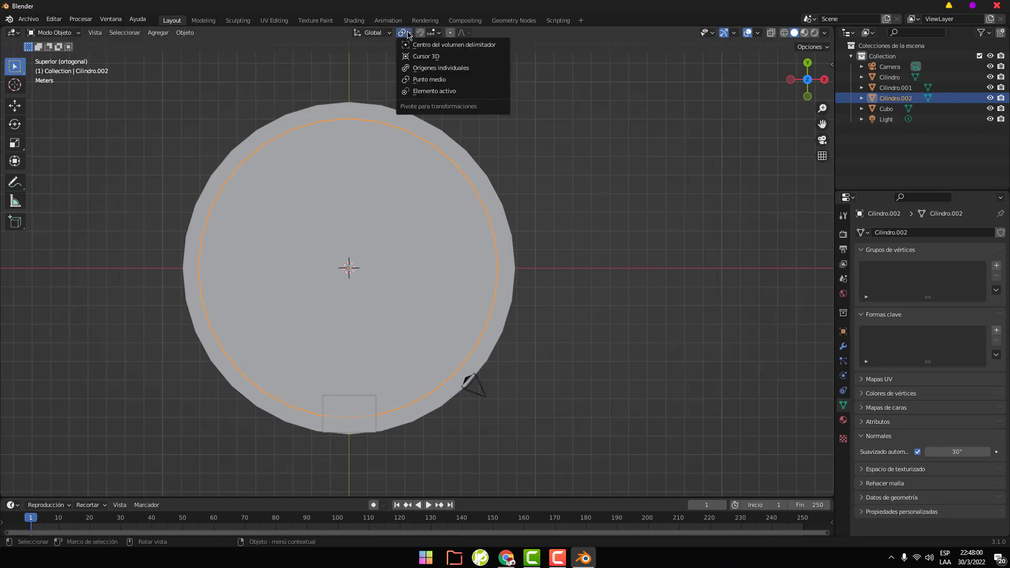
Rotate a copy of Cubo a quarter turn around the tower centre as Cubo.001
left_click(405, 34)
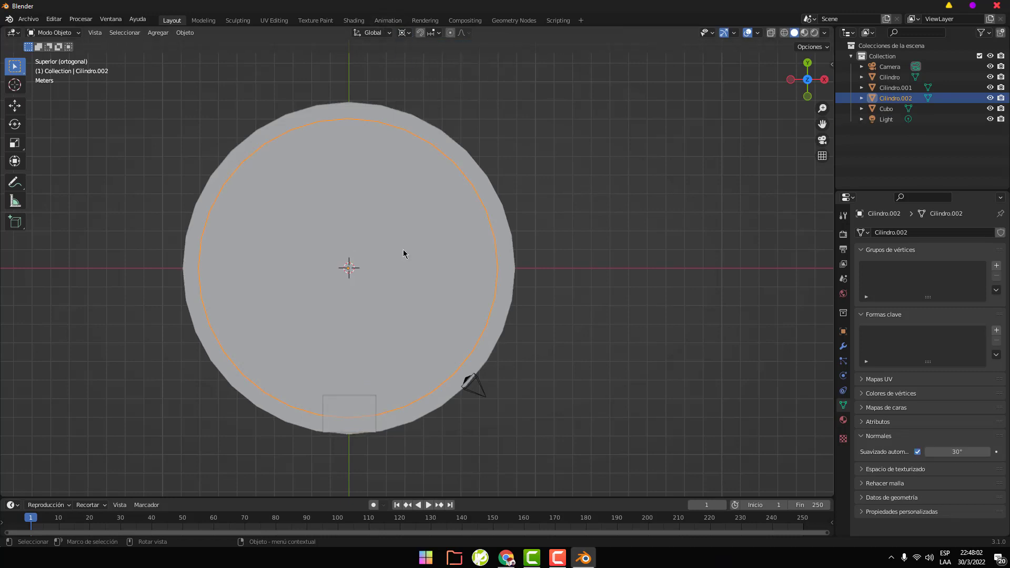
left_click(342, 414)
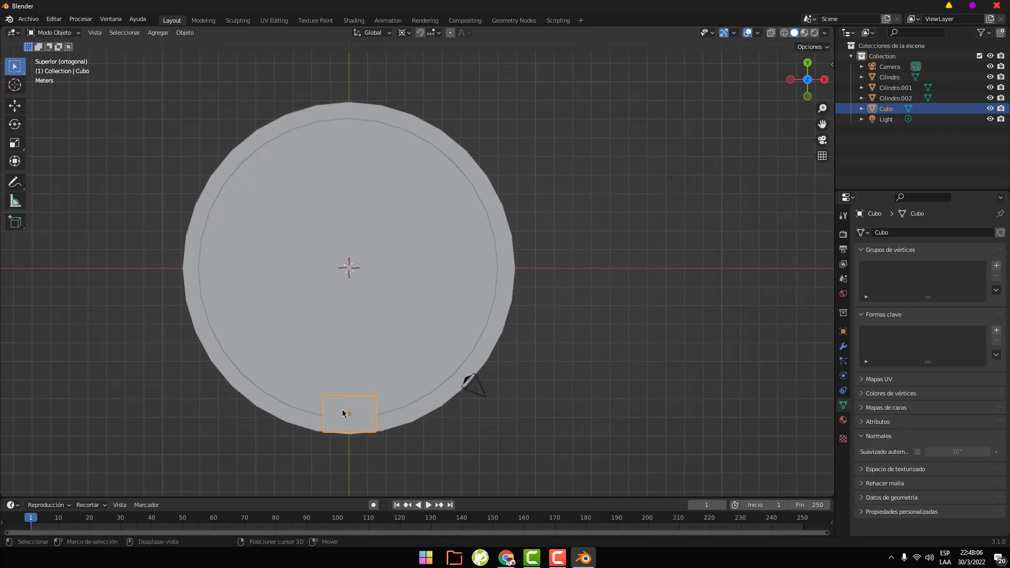
key("shift+d")
key("r")
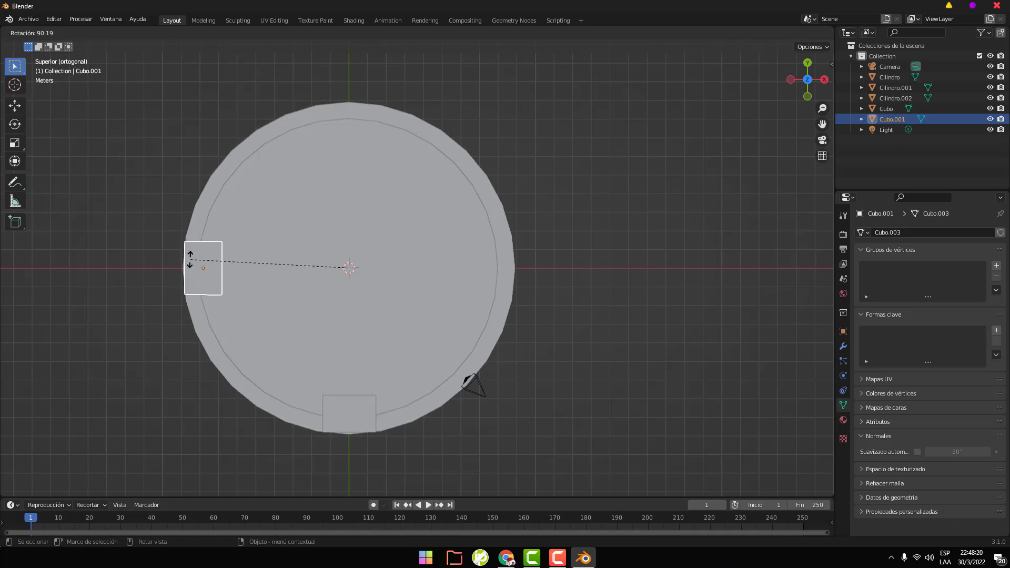
left_click(190, 259)
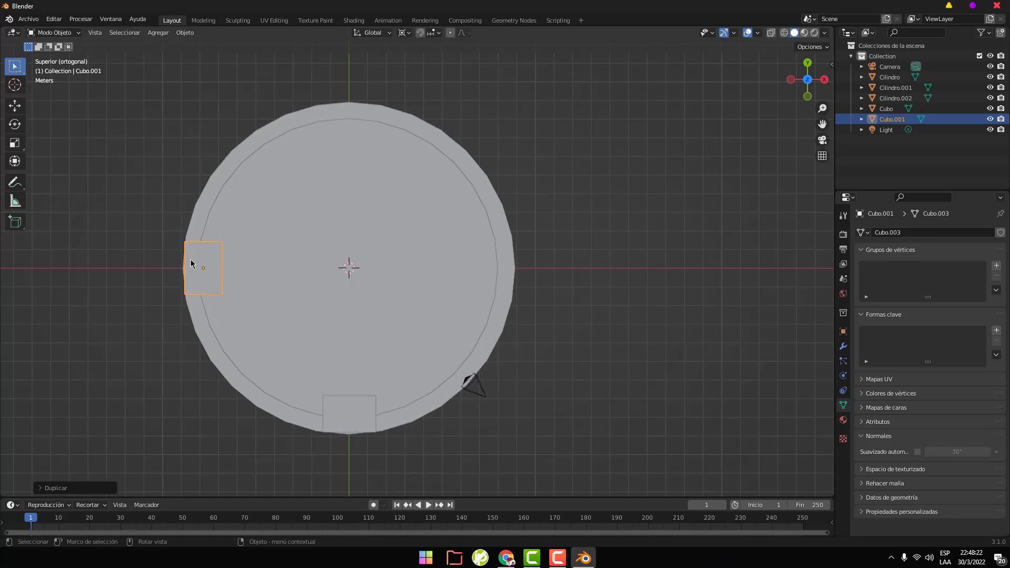
Duplicate Cubo.001 and delete the misplaced copy
left_click(290, 358)
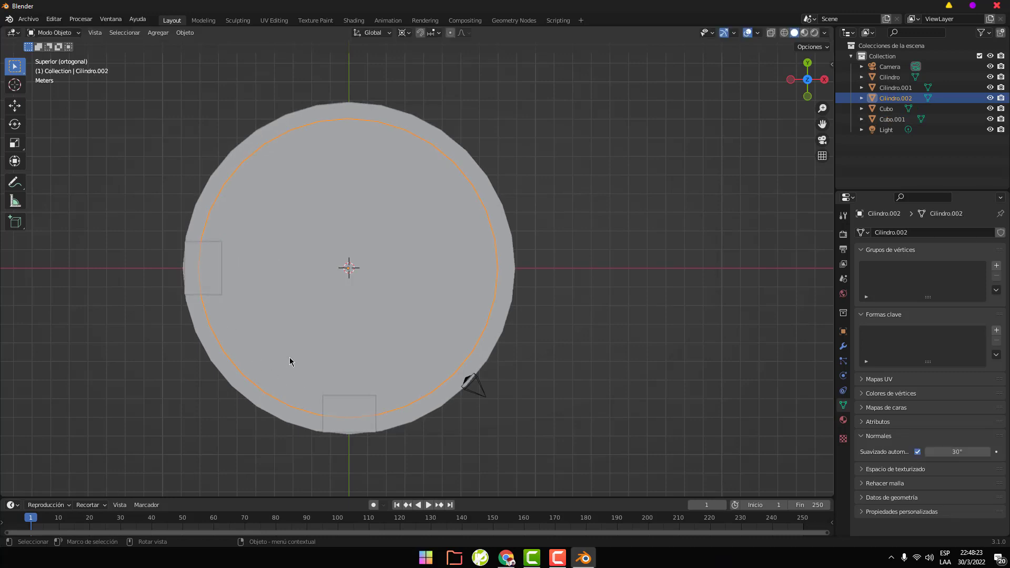
left_click(207, 279)
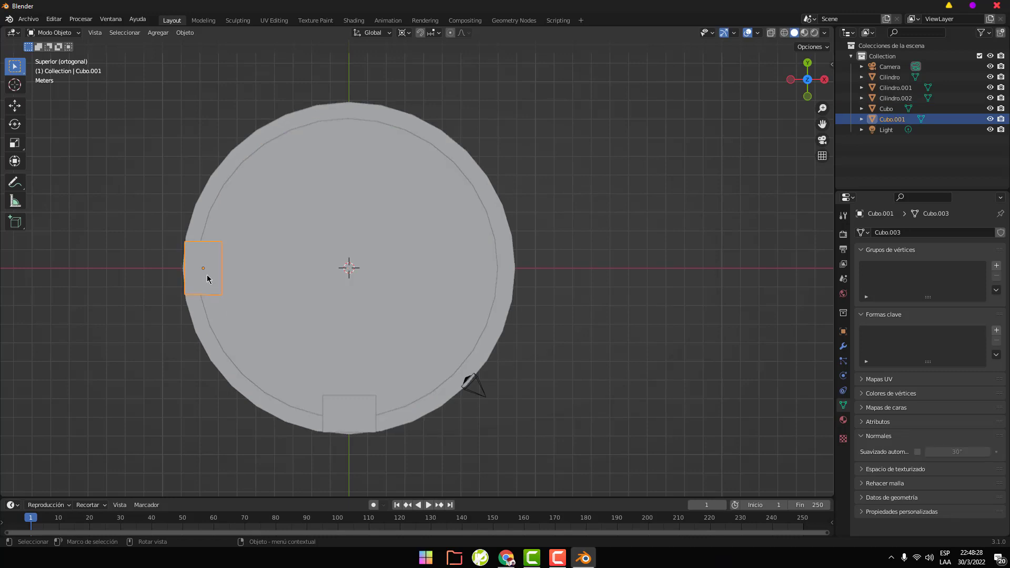
key("shift+d")
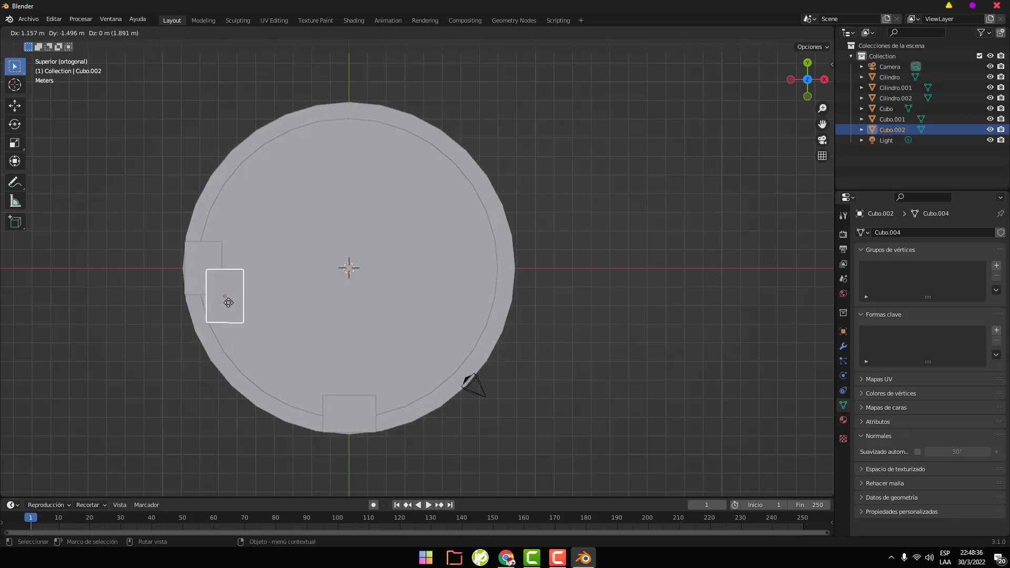
left_click(227, 303)
key("Delete")
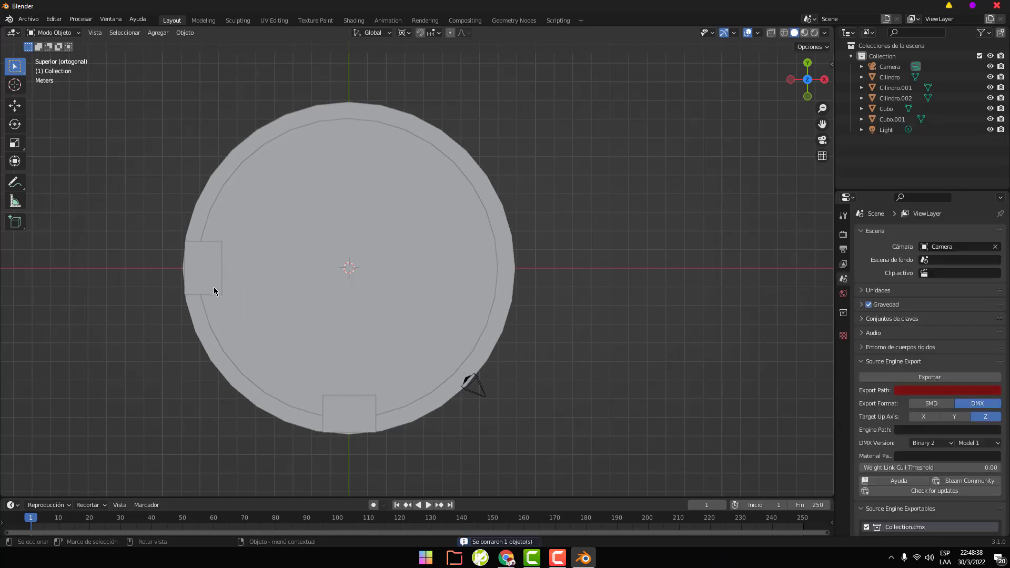
Rotate a new copy of Cubo.001 about -39.7° onto the lower-left rim
left_click(214, 288)
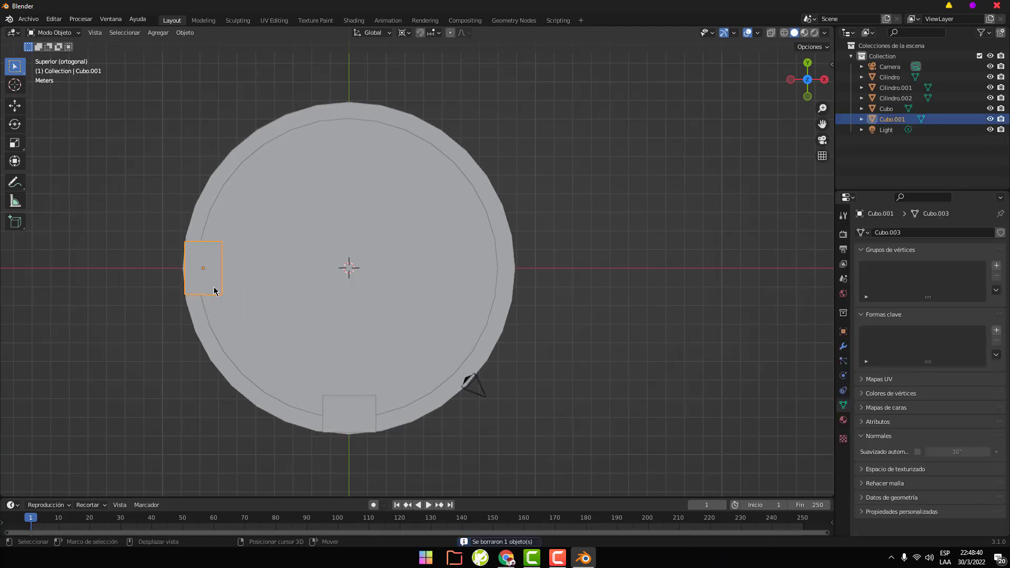
key("shift+d")
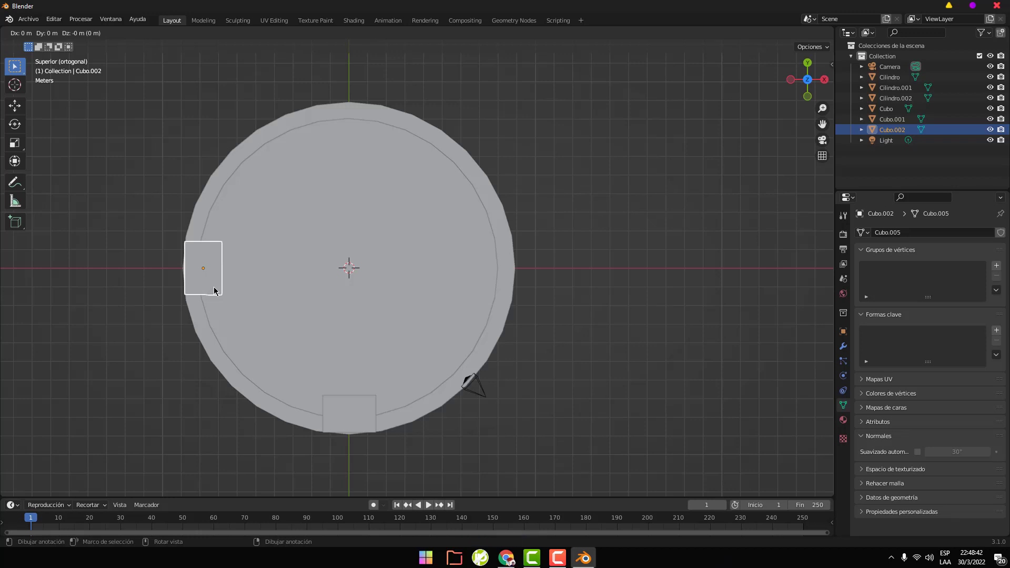
key("r")
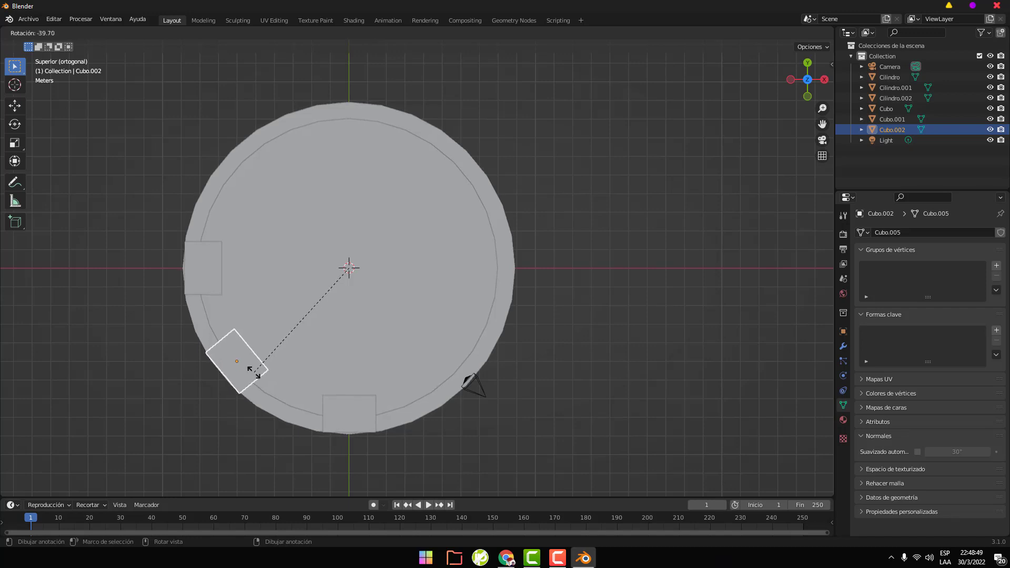
left_click(254, 373)
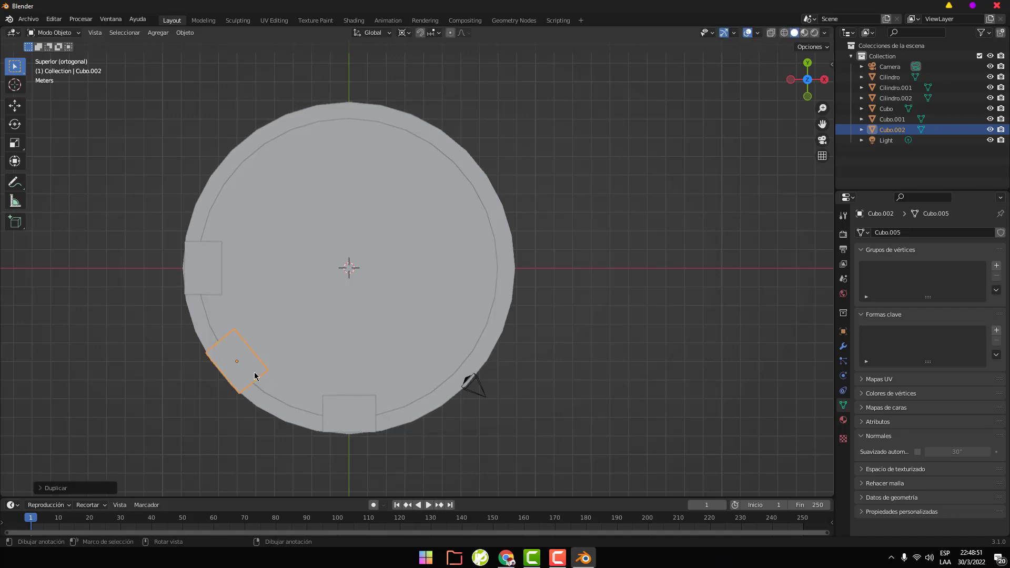
left_click(329, 349)
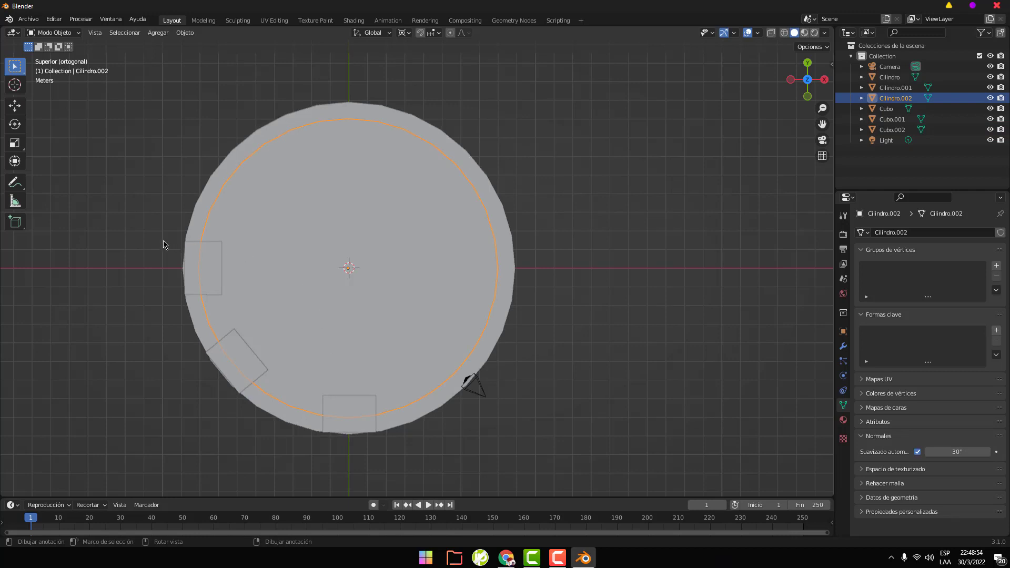
Duplicate the bottom, lower-left and left blocks and rotate the copies to the top of the rim
left_click_drag(163, 243, 349, 435)
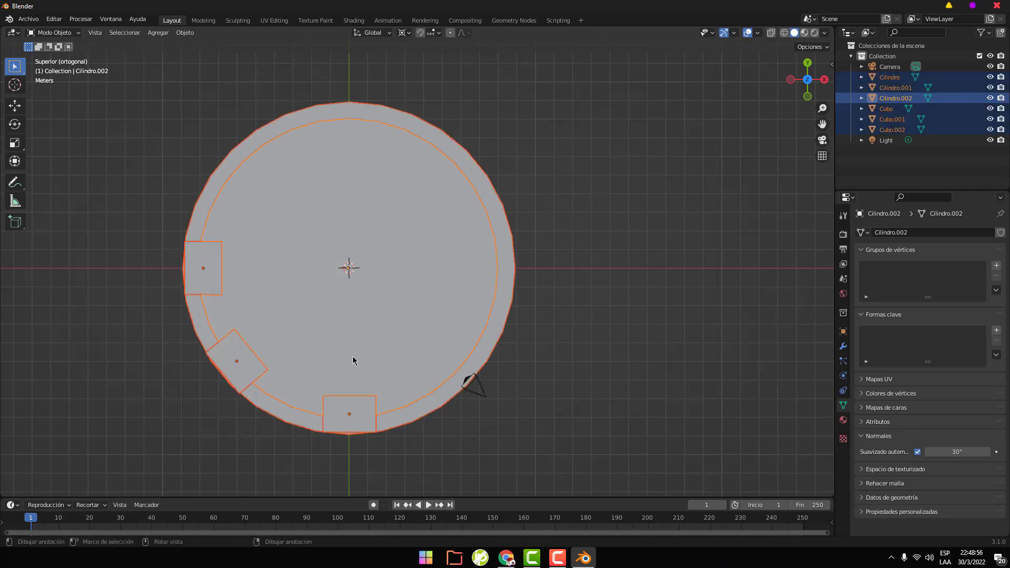
left_click(363, 406)
left_click(363, 406)
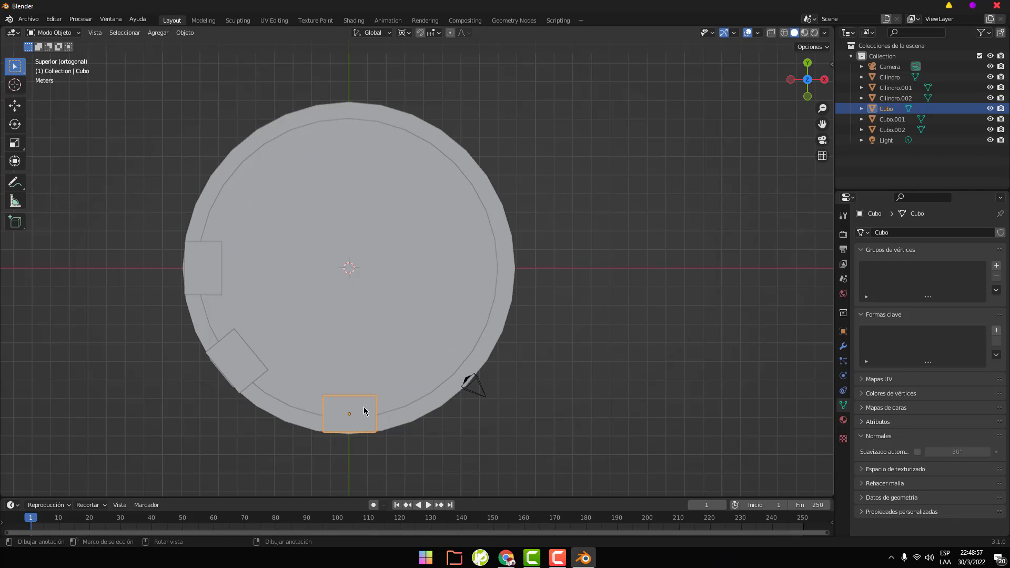
left_click(260, 377, "shift")
left_click(220, 282, "shift")
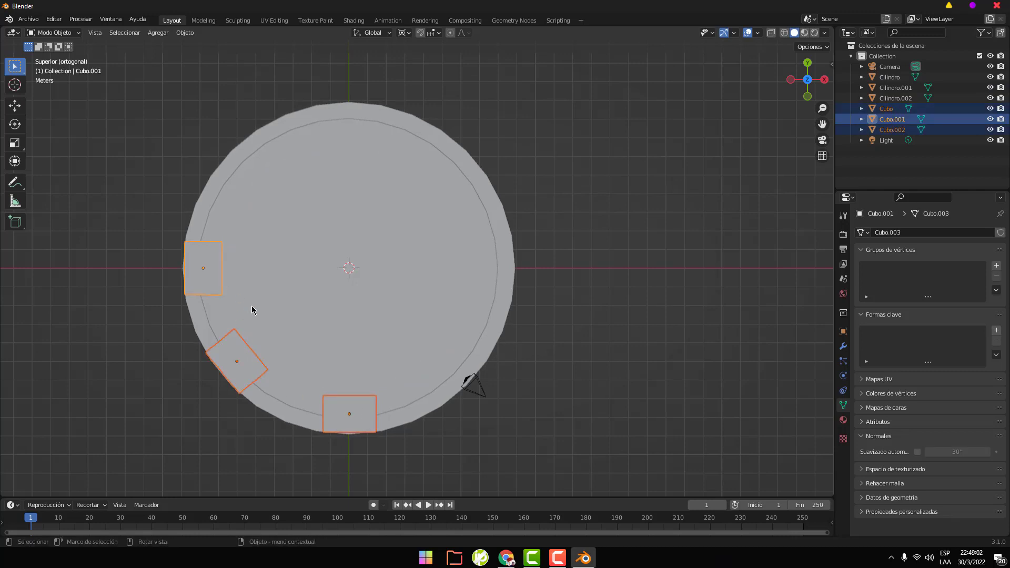
key("shift+d")
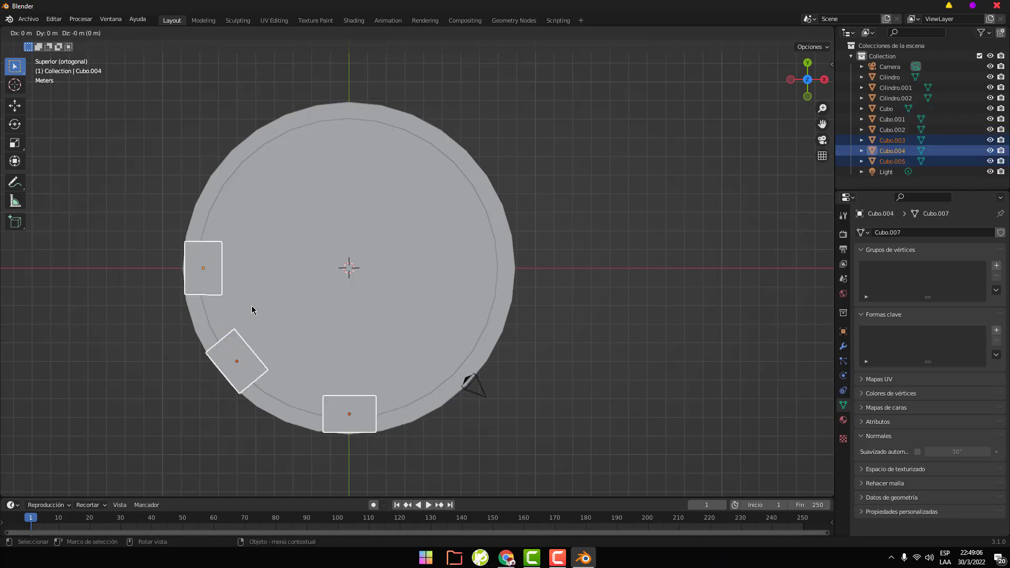
key("r")
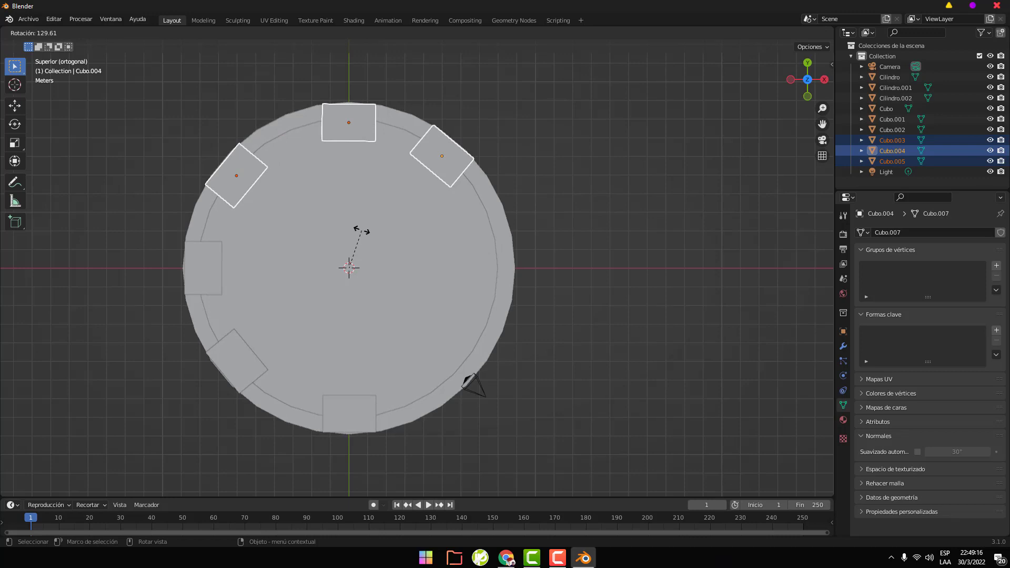
left_click(362, 230)
Rotate the top and upper-right blocks around the centre onto the rim's right side
left_click(333, 136)
left_click(332, 134)
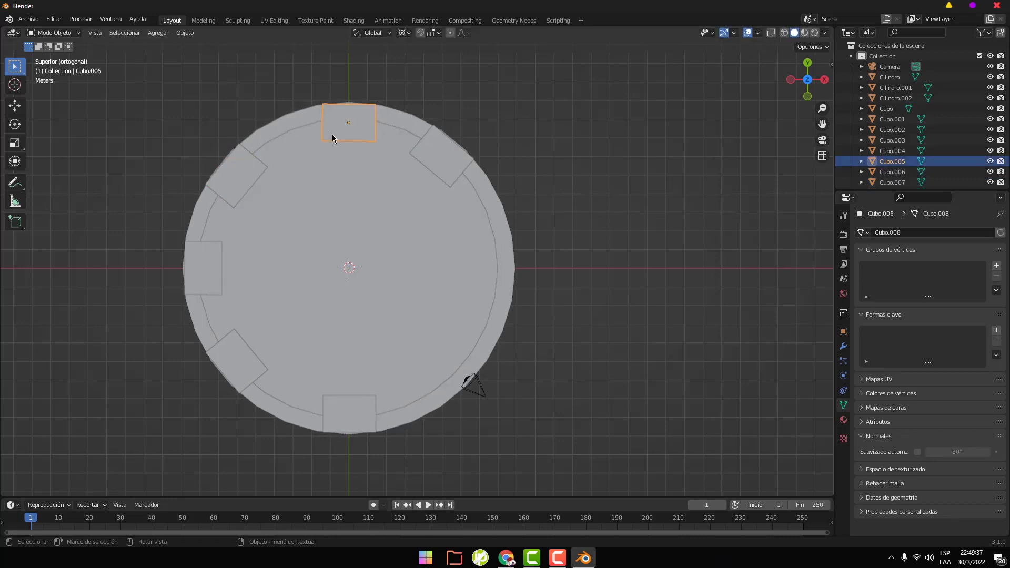
left_click(444, 170, "shift")
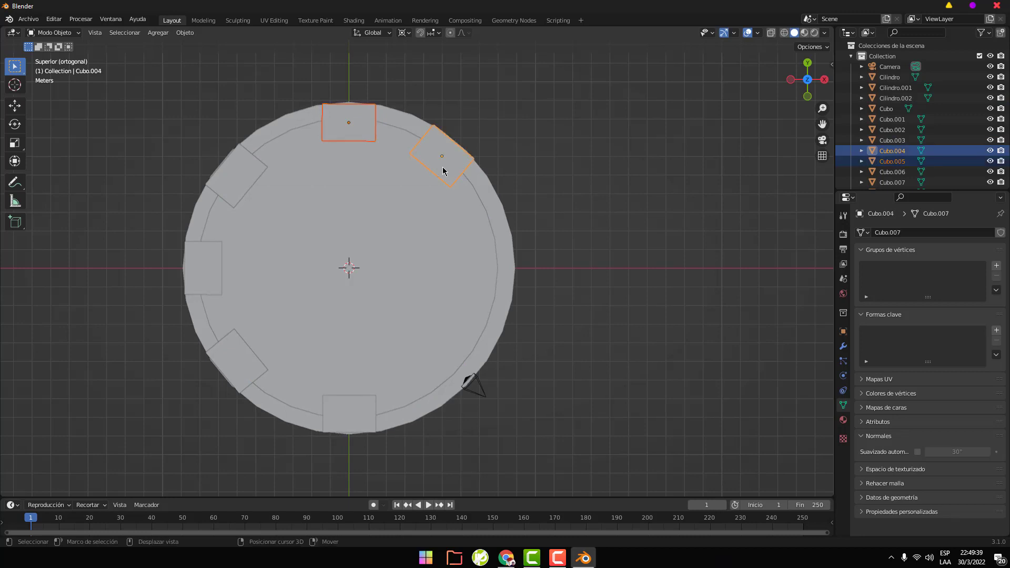
key("r")
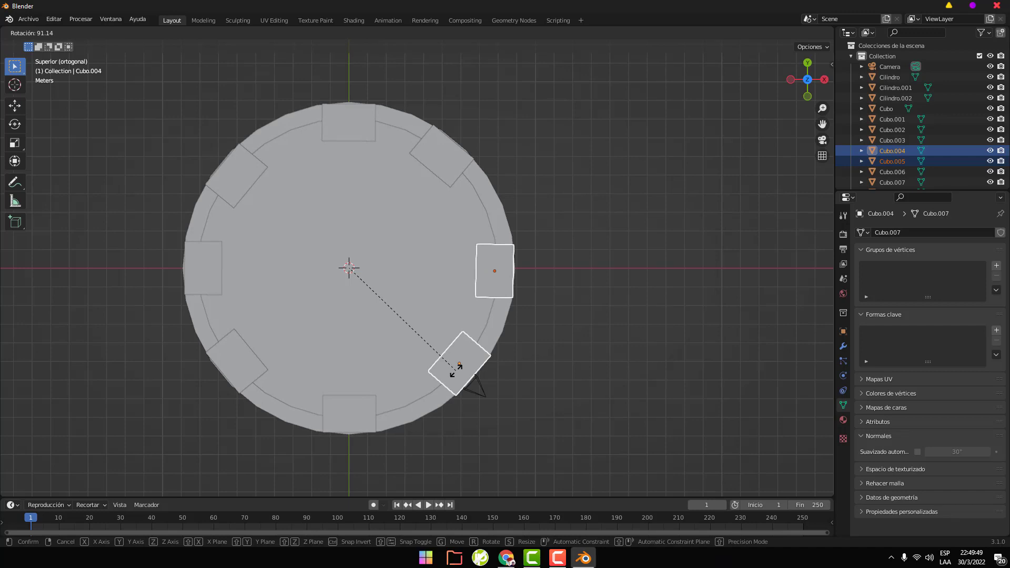
left_click(458, 372)
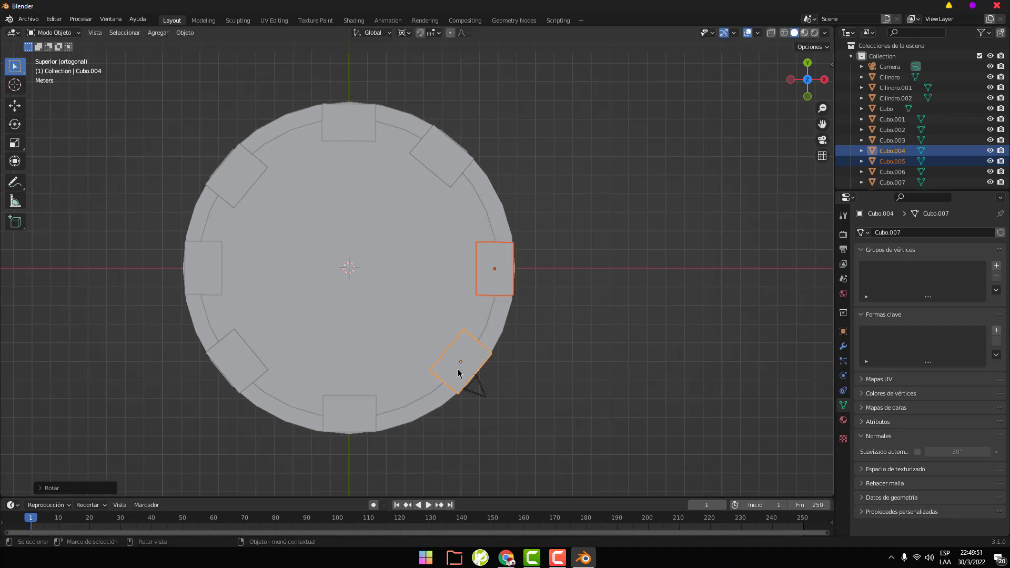
left_click(513, 380)
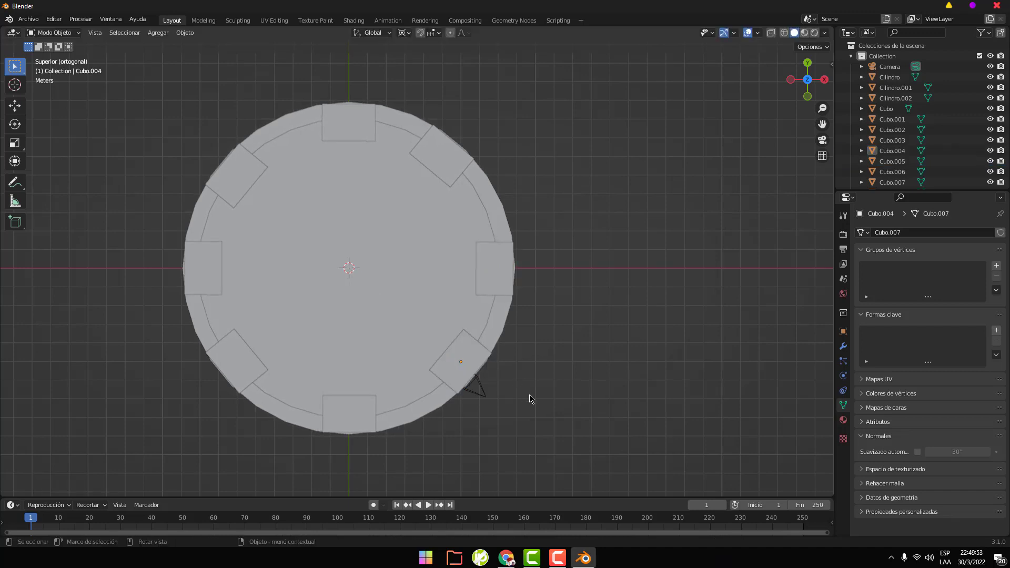
mouse_move(582, 429)
middle_mouse_down()
mouse_move(563, 384)
mouse_move(564, 315)
mouse_move(467, 357)
middle_mouse_up()
scroll(467, 358, "down", 2)
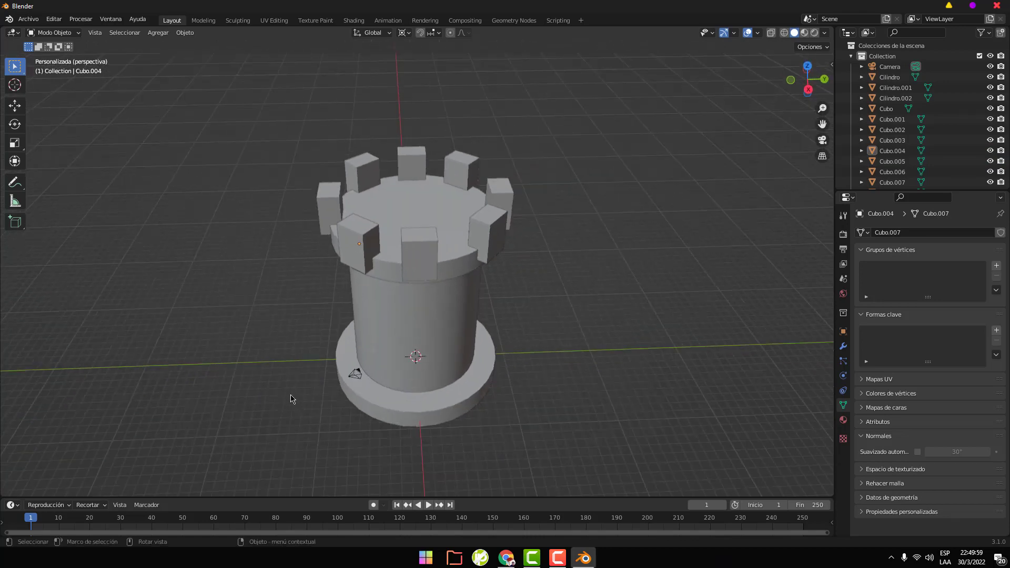
mouse_move(292, 400)
middle_mouse_down()
mouse_move(459, 402)
mouse_move(474, 368)
mouse_move(490, 365)
mouse_move(468, 395)
mouse_move(427, 414)
mouse_move(399, 383)
mouse_move(401, 425)
mouse_move(419, 462)
middle_mouse_up()
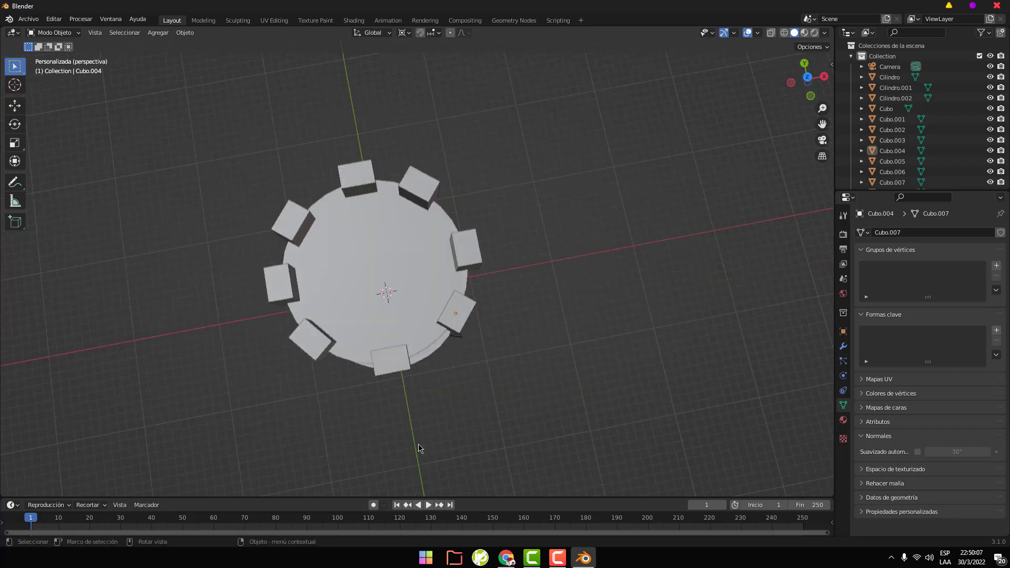
Select the top, left, bottom and right merlons, then orbit to a side view
left_click(344, 175)
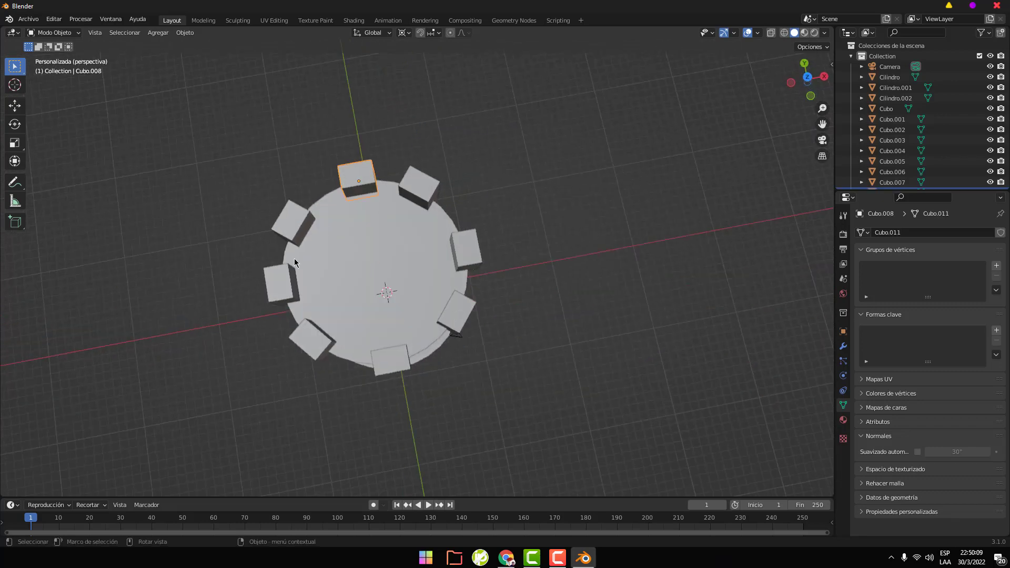
left_click(292, 287, "shift")
left_click(391, 371, "shift")
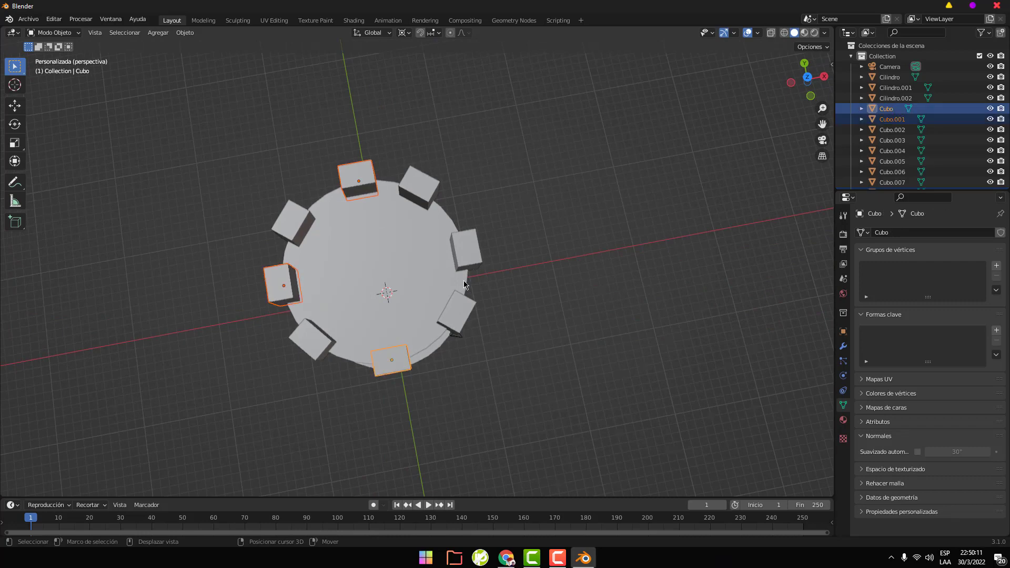
left_click(470, 261, "shift")
mouse_move(521, 352)
middle_mouse_down()
mouse_move(489, 250)
mouse_move(467, 321)
middle_mouse_up()
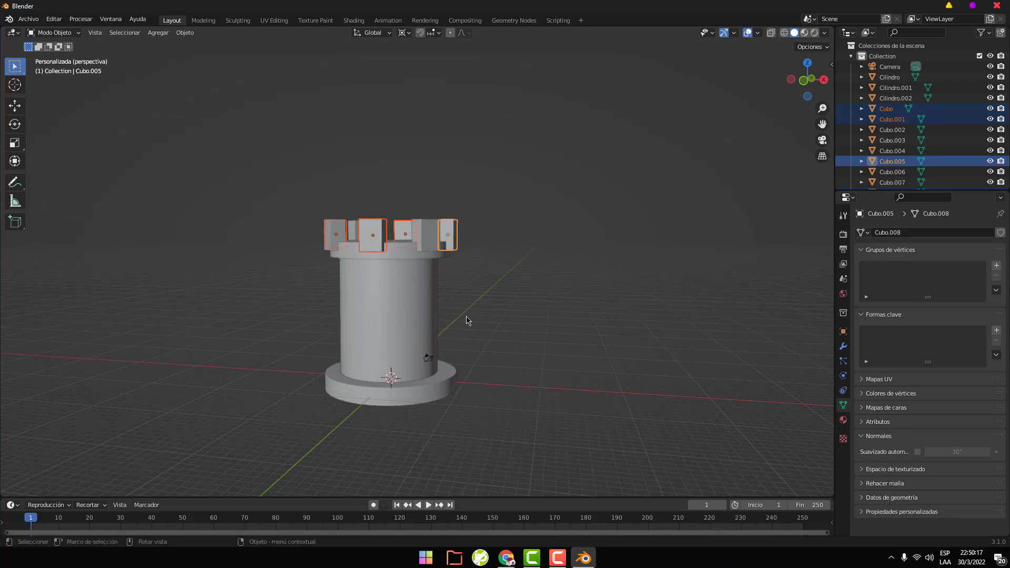
Duplicate the four merlons and drop the copies about 4.38 m down the column
key("shift")
key("shift+d")
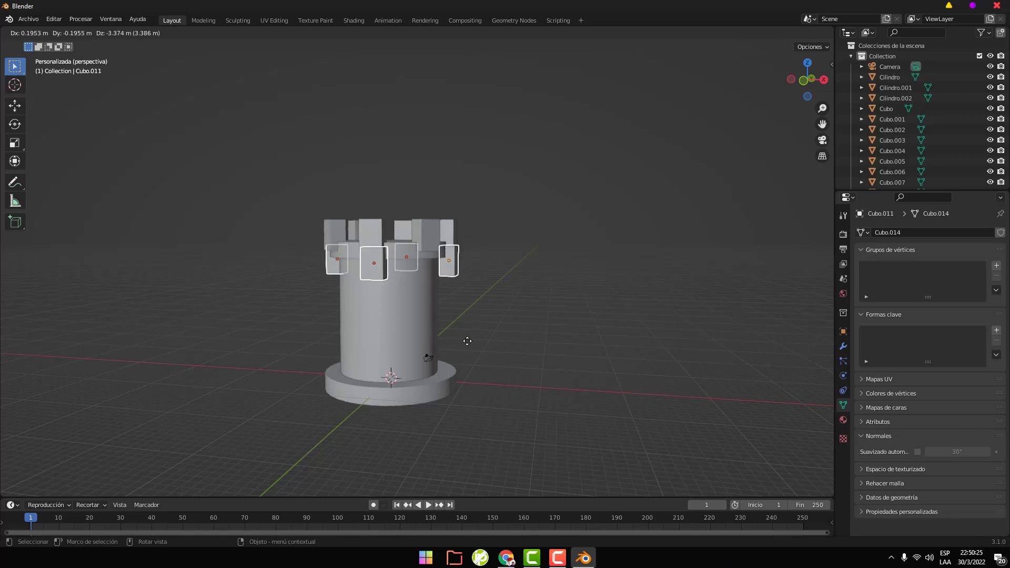
key("z")
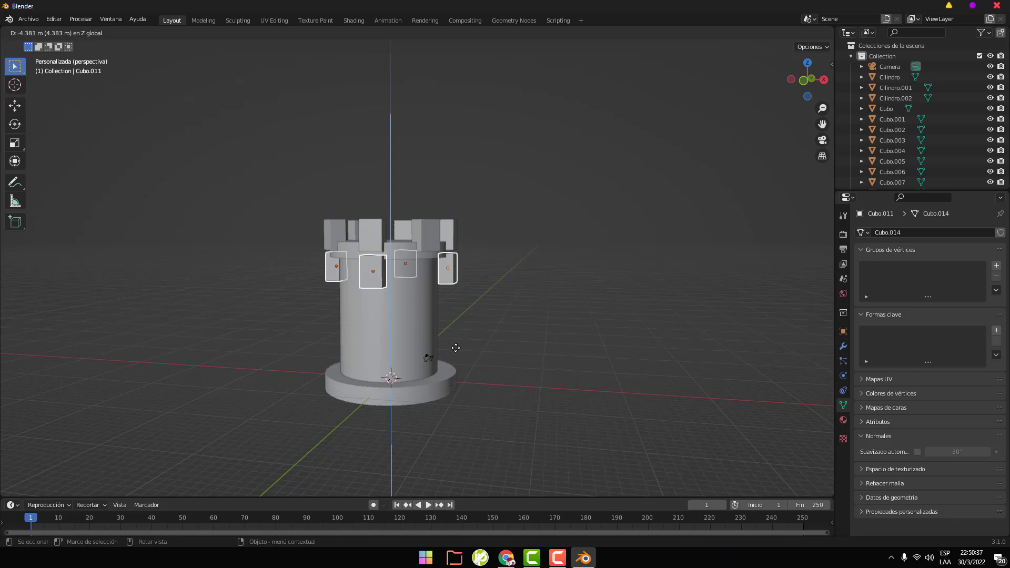
left_click(456, 348)
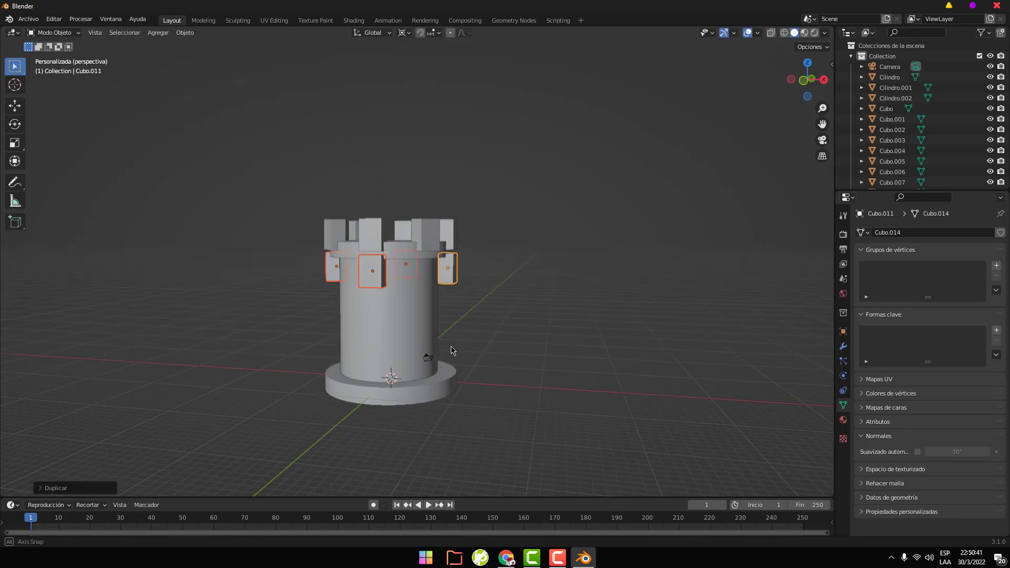
mouse_move(459, 350)
middle_mouse_down()
mouse_move(393, 344)
mouse_move(431, 430)
mouse_move(362, 359)
mouse_move(379, 347)
middle_mouse_up()
left_click(496, 356)
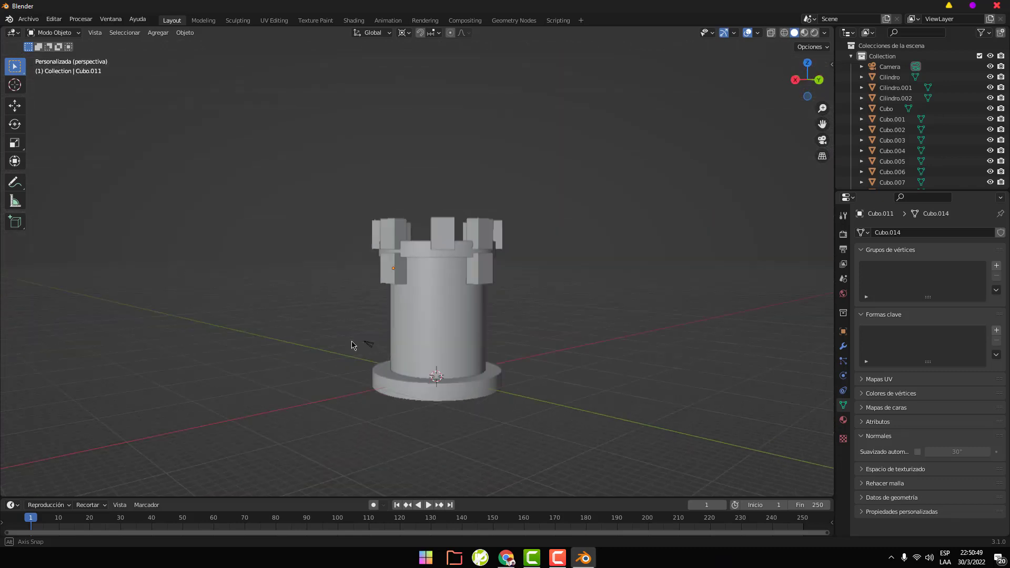
Select the four lowered wall blocks and zoom in for a close frontal view
left_click(393, 279)
left_click(484, 280, "shift")
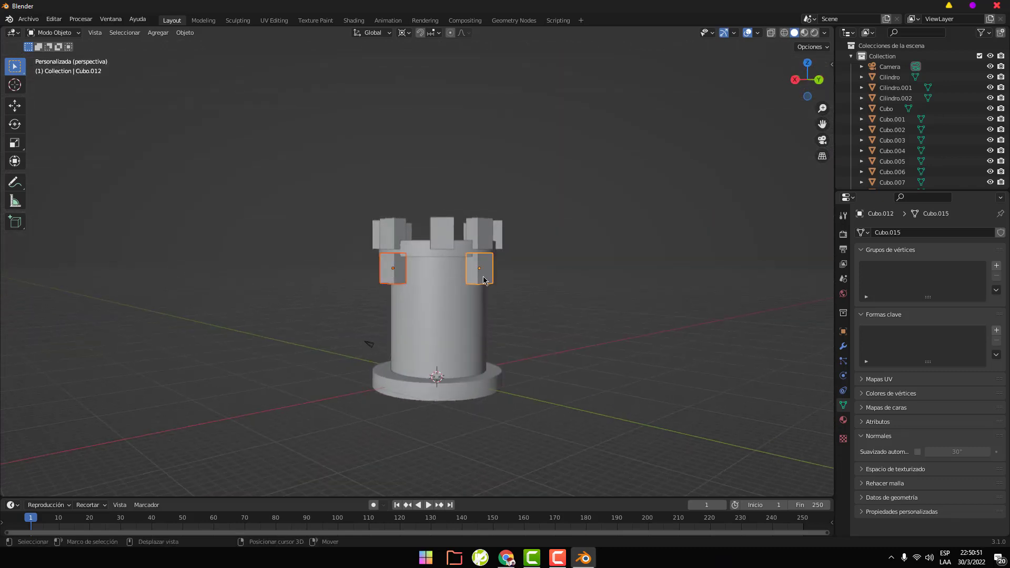
mouse_move(469, 303)
middle_mouse_down()
mouse_move(431, 324)
mouse_move(461, 338)
mouse_move(469, 308)
mouse_move(509, 309)
mouse_move(410, 328)
middle_mouse_up()
left_click(494, 287, "shift")
left_click(462, 305, "shift")
scroll(473, 308, "up", 3)
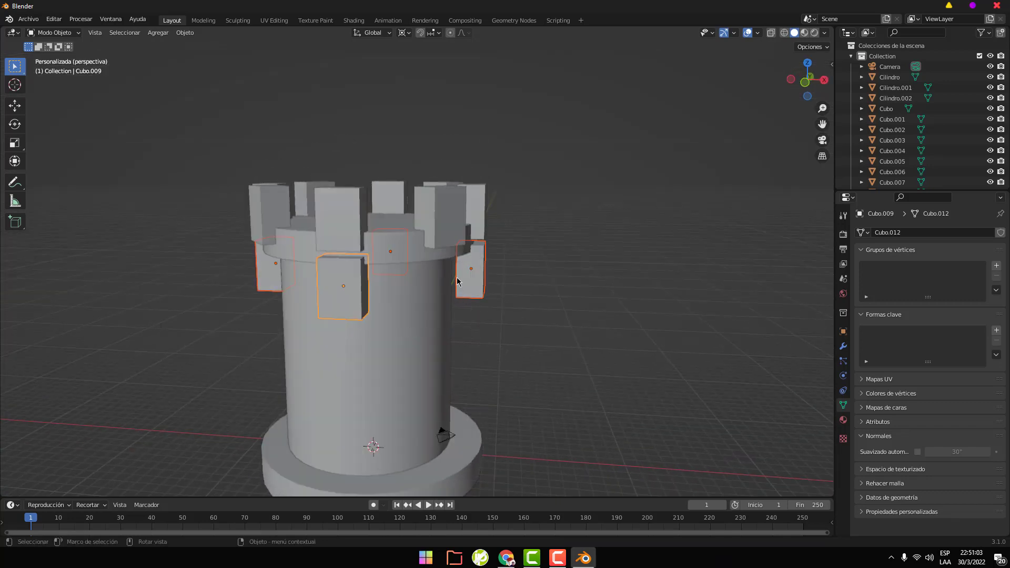
scroll(458, 282, "up", 2)
scroll(495, 311, "up", 2)
middle_click_drag(504, 311, 374, 357)
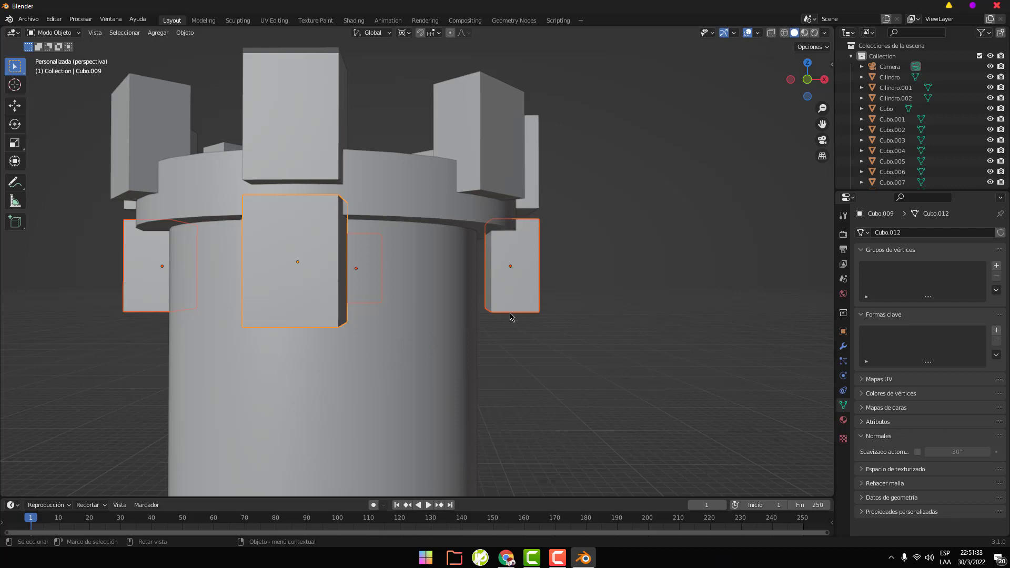
Scale the wall blocks to about 0.804 and raise them about 3.13 m under the cap
key("s")
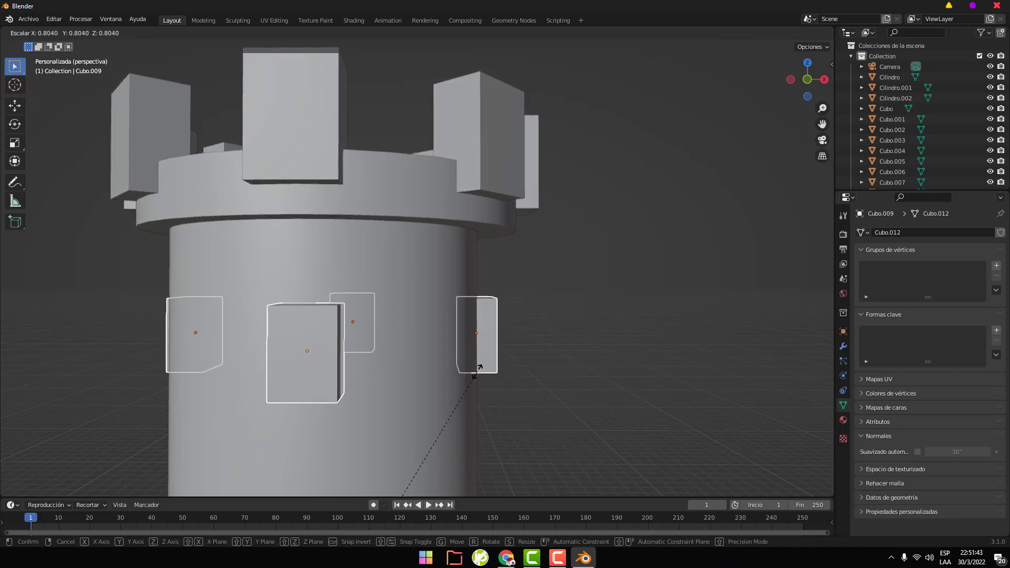
left_click(477, 371)
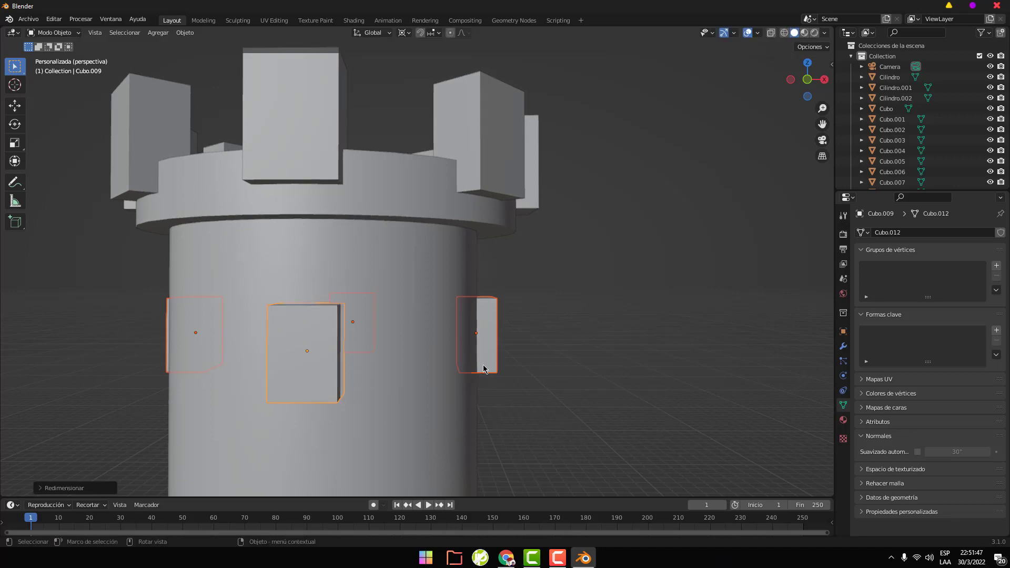
key("s")
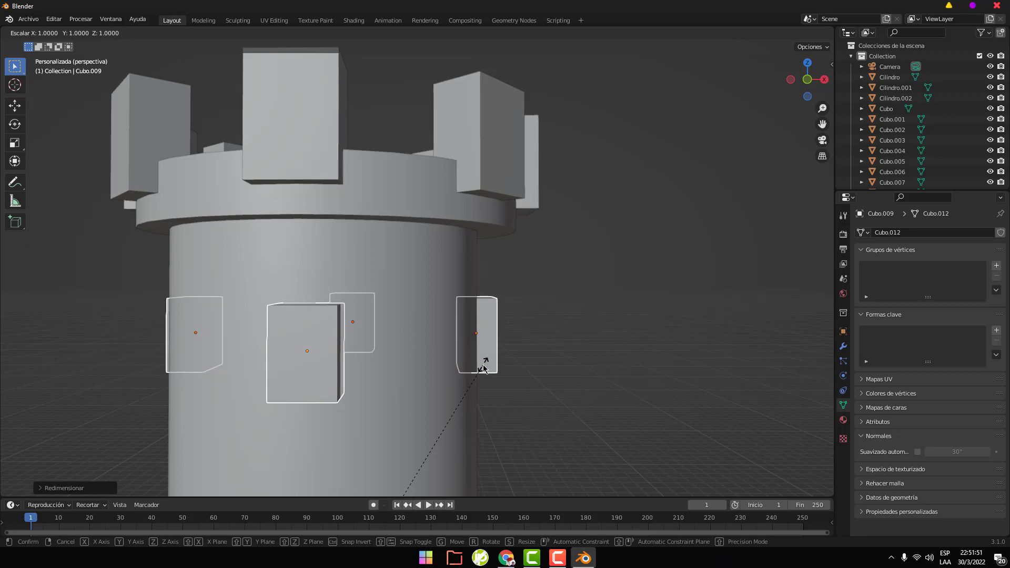
left_click(483, 368)
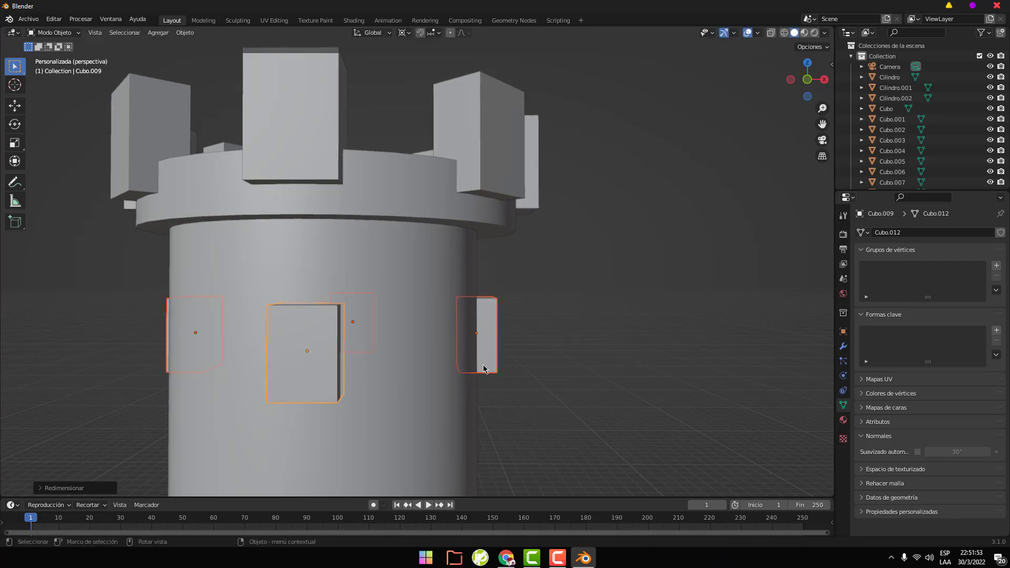
key("g")
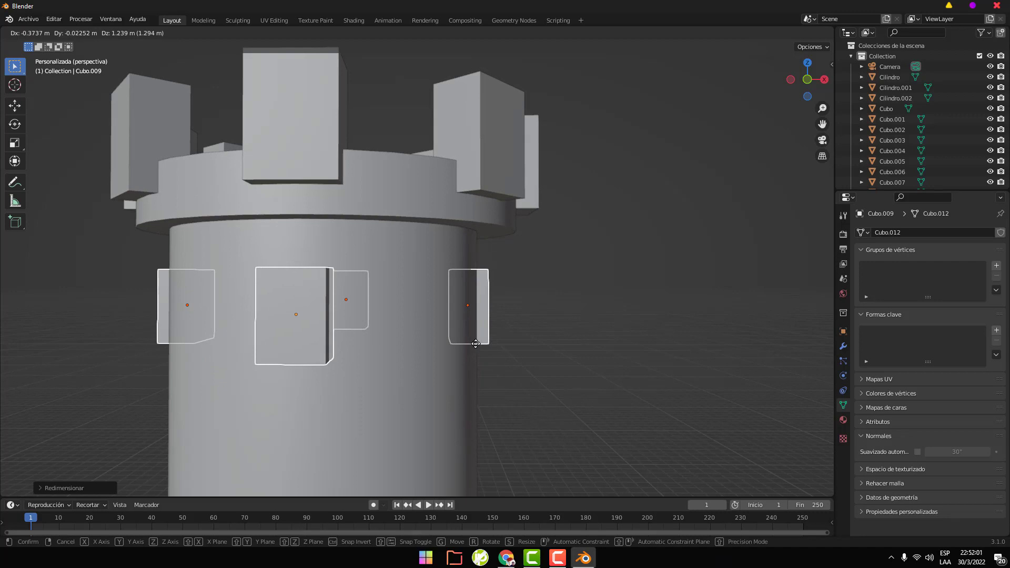
key("z")
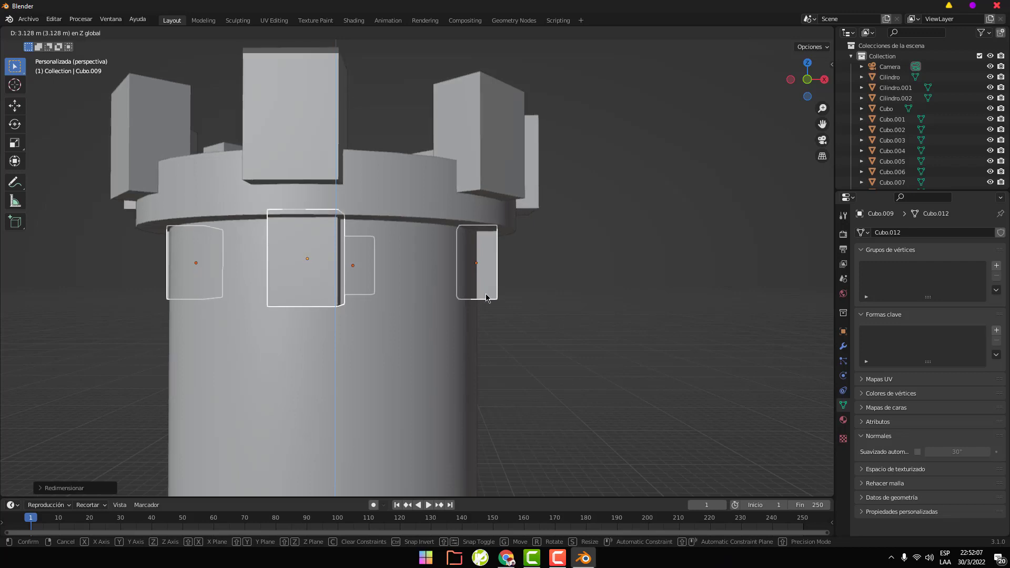
left_click(486, 294)
left_click(503, 331)
middle_click_drag(528, 358, 351, 358)
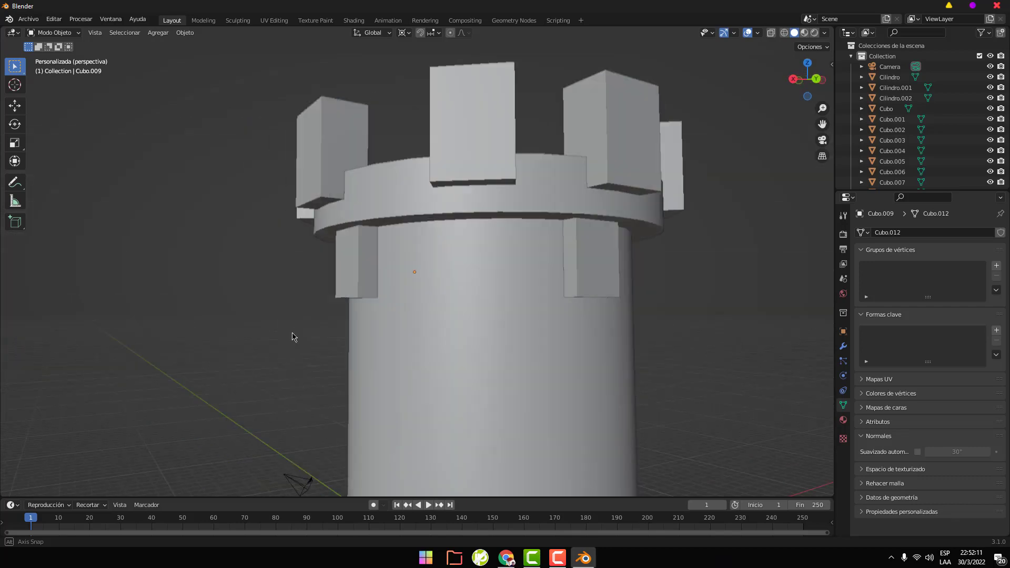
Select the left, right and two front wall blocks beneath the ring, orbiting between picks
mouse_move(351, 359)
middle_mouse_down()
mouse_move(804, 349)
mouse_move(430, 390)
middle_mouse_up()
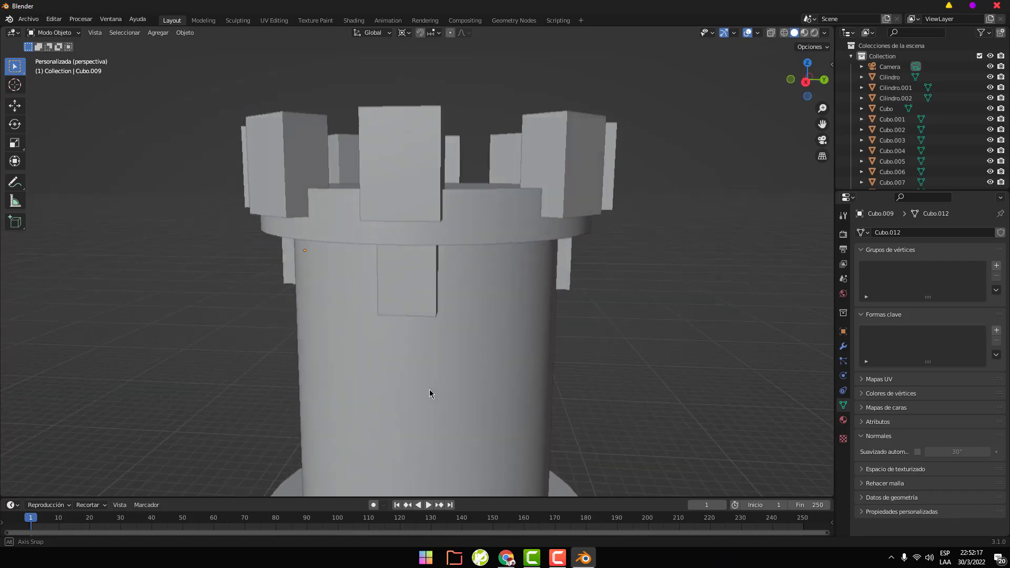
middle_click_drag(559, 341, 427, 276)
left_click(372, 271)
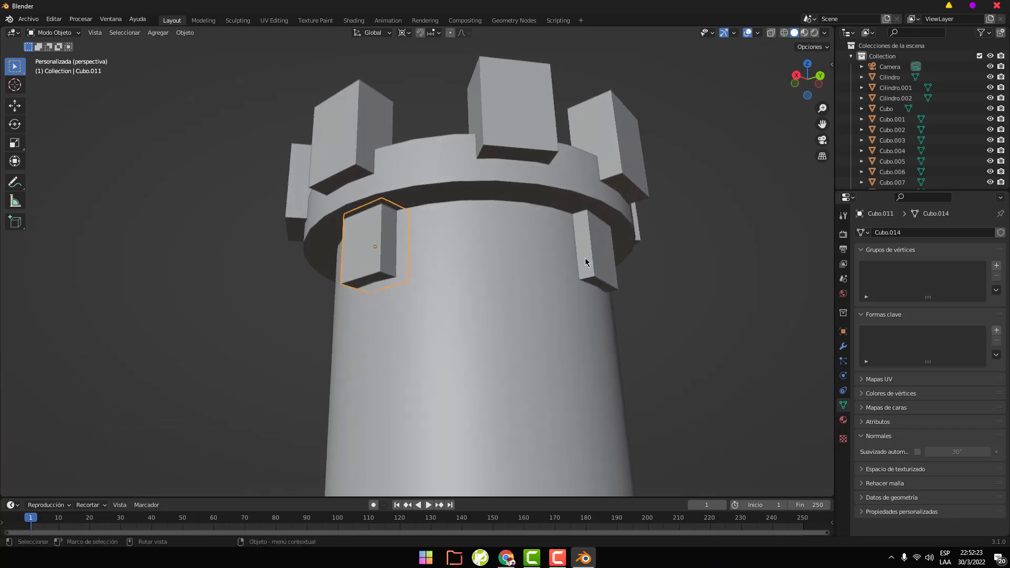
left_click(597, 264, "shift")
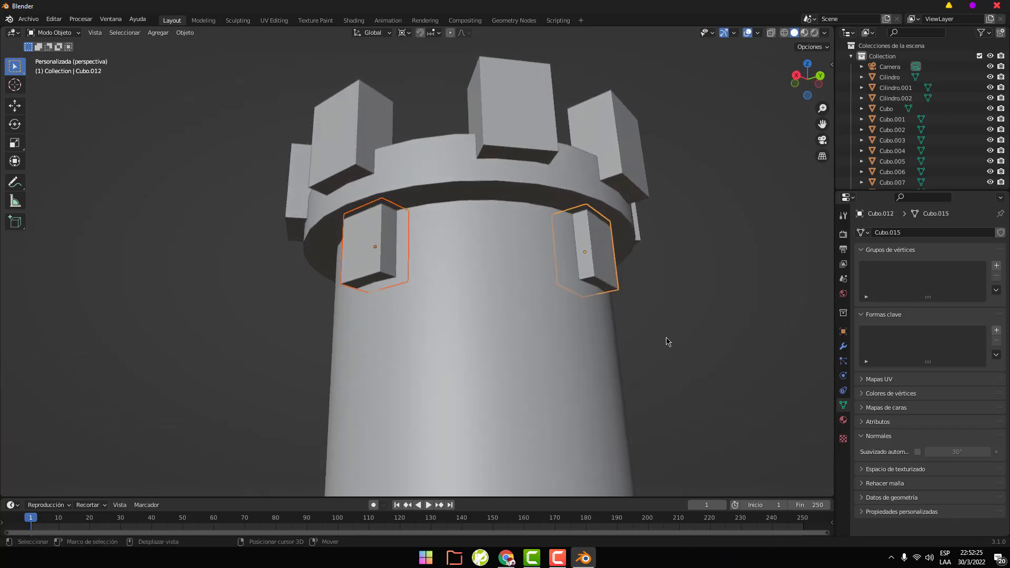
mouse_move(667, 343)
middle_mouse_down()
mouse_move(508, 364)
mouse_move(500, 316)
middle_mouse_up()
left_click(501, 301, "shift")
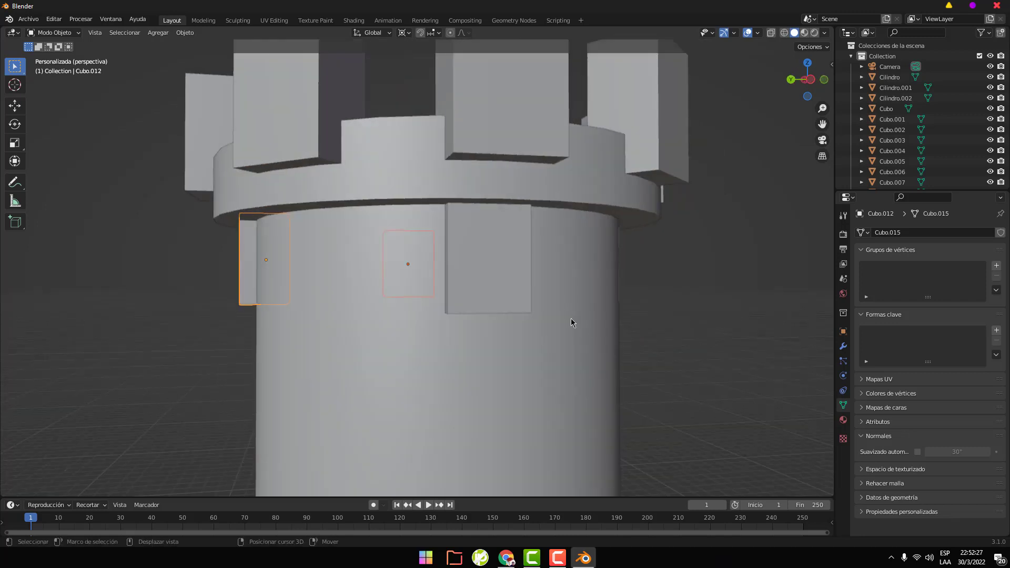
middle_click_drag(491, 380, 310, 347)
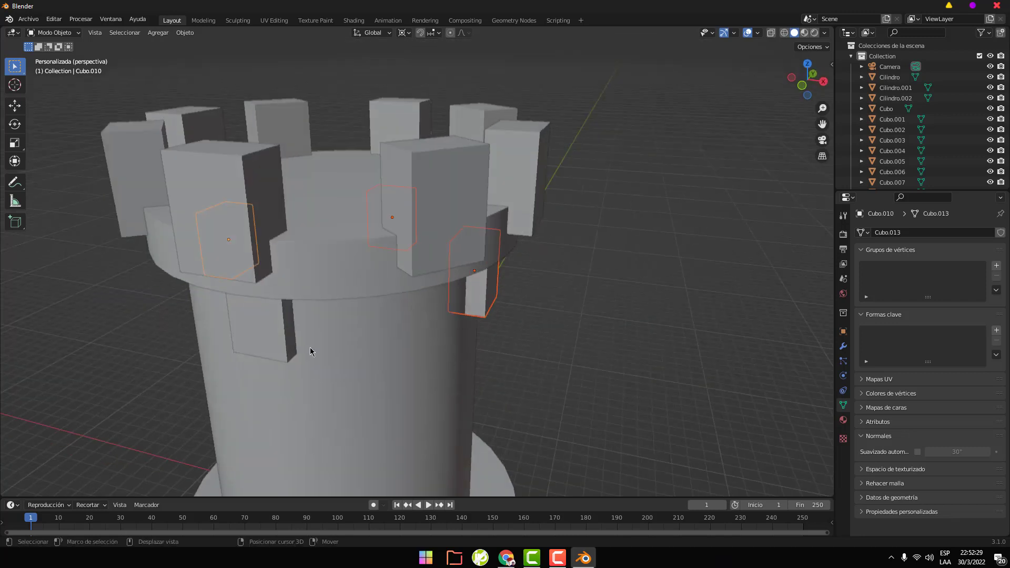
left_click(282, 348, "shift")
mouse_move(528, 388)
middle_mouse_down("alt")
mouse_move(557, 370)
mouse_move(675, 377)
mouse_move(667, 345)
mouse_move(339, 158)
mouse_move(309, 159)
middle_mouse_up("alt")
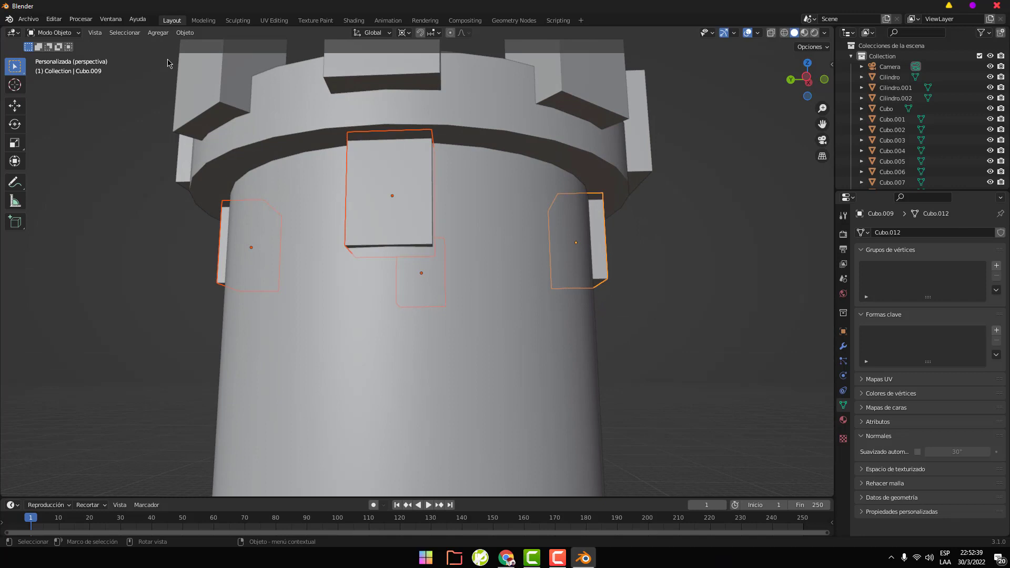
In Edit Mode with edge selection, select the right block's bottom edge
key("Tab")
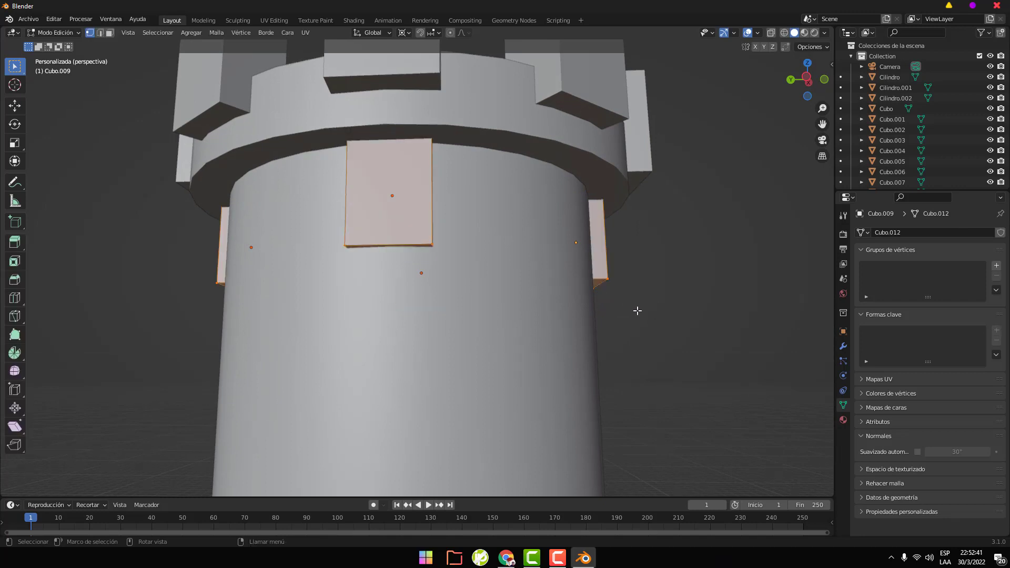
mouse_move(684, 335)
middle_mouse_down()
mouse_move(334, 342)
mouse_move(293, 469)
mouse_move(502, 355)
mouse_move(493, 292)
middle_mouse_up()
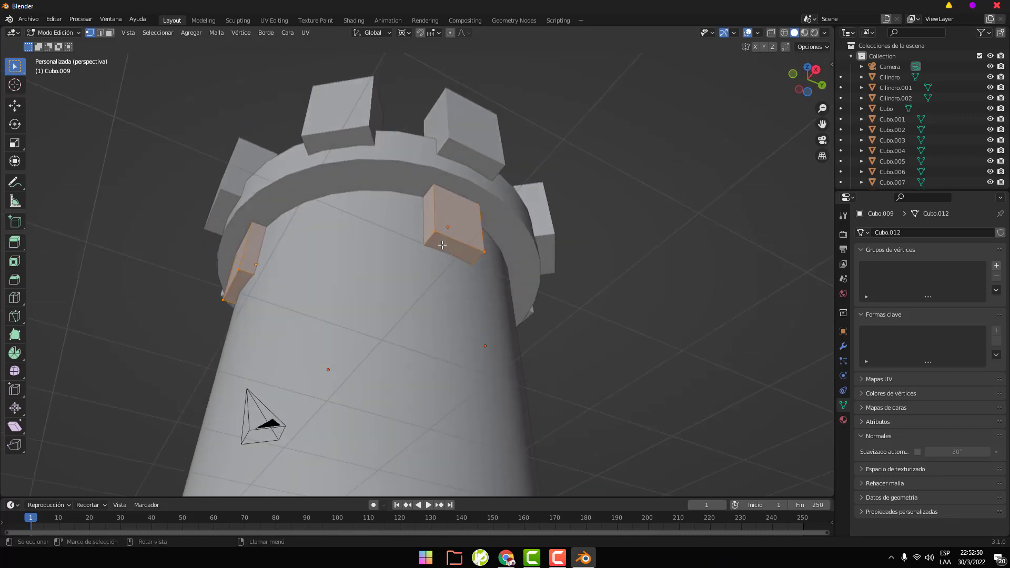
left_click(100, 33)
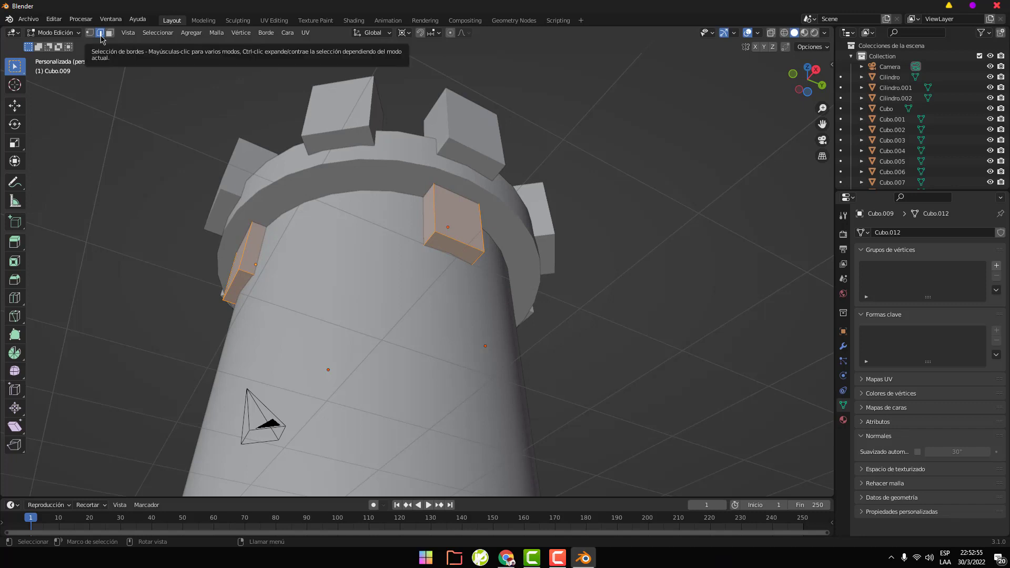
scroll(443, 261, "up", 1)
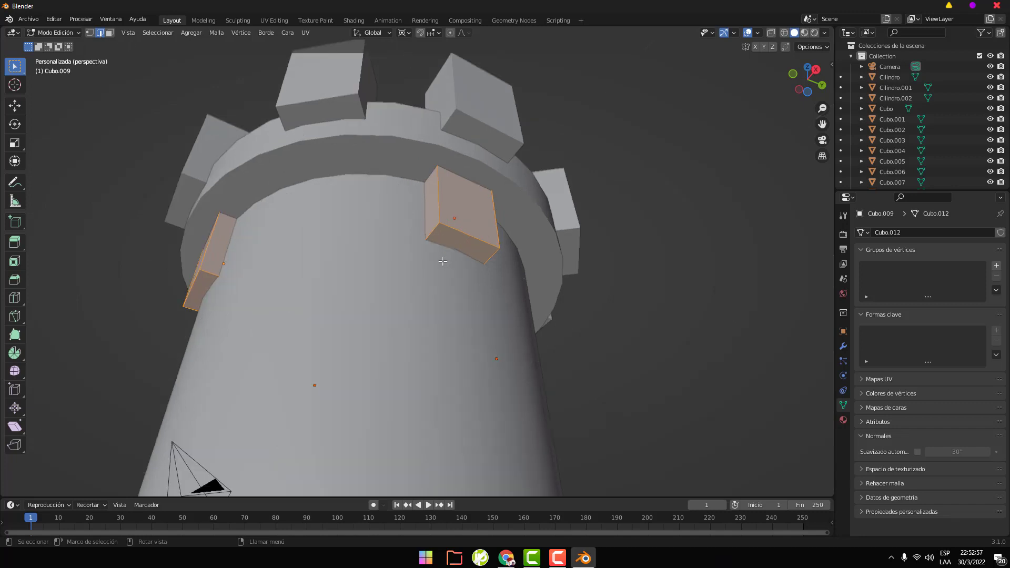
scroll(443, 262, "up", 1)
scroll(443, 261, "up", 1)
left_click_drag(440, 221, 478, 261)
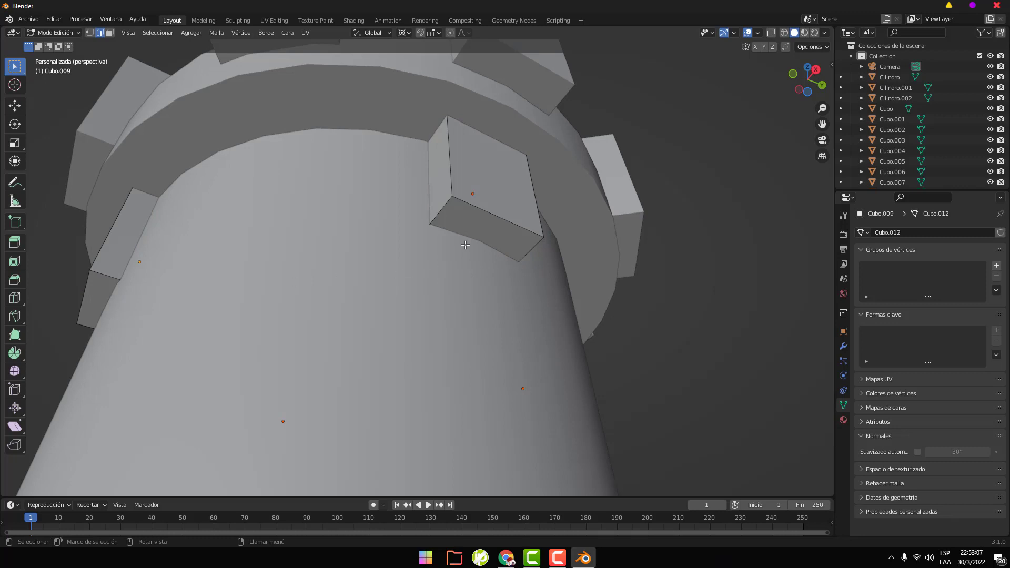
Turn on X-ray wireframe and add two more blocks' bottom edges to the selection
key("shift")
key("shift+z")
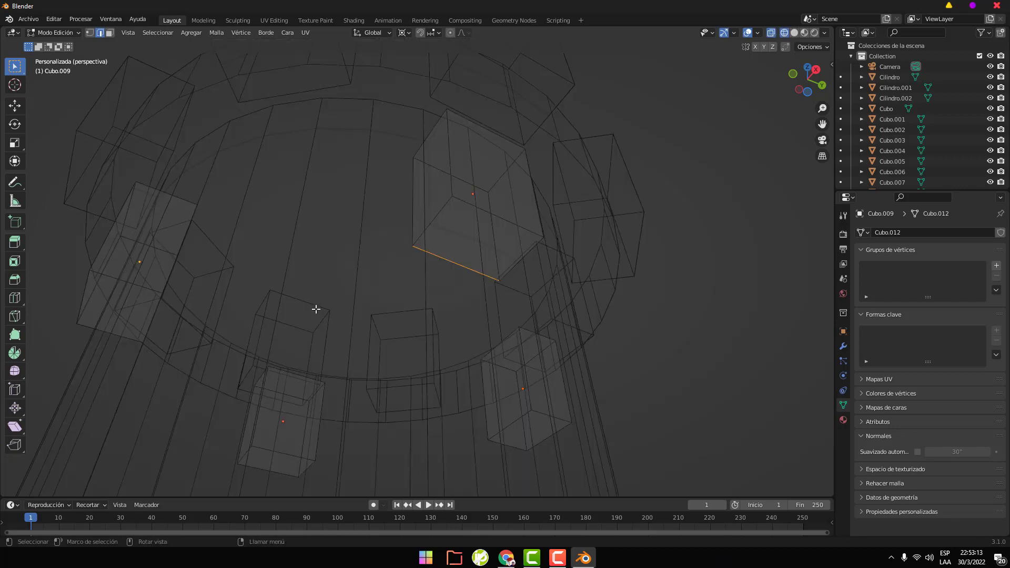
mouse_move(303, 315)
middle_mouse_down()
mouse_move(421, 370)
mouse_move(335, 255)
middle_mouse_up()
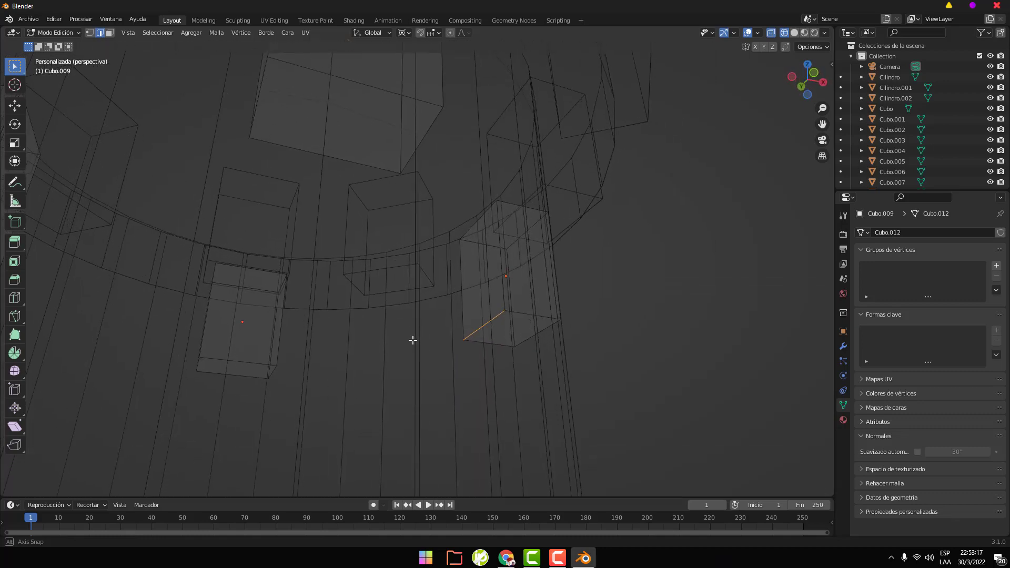
left_click_drag(281, 147, 349, 198)
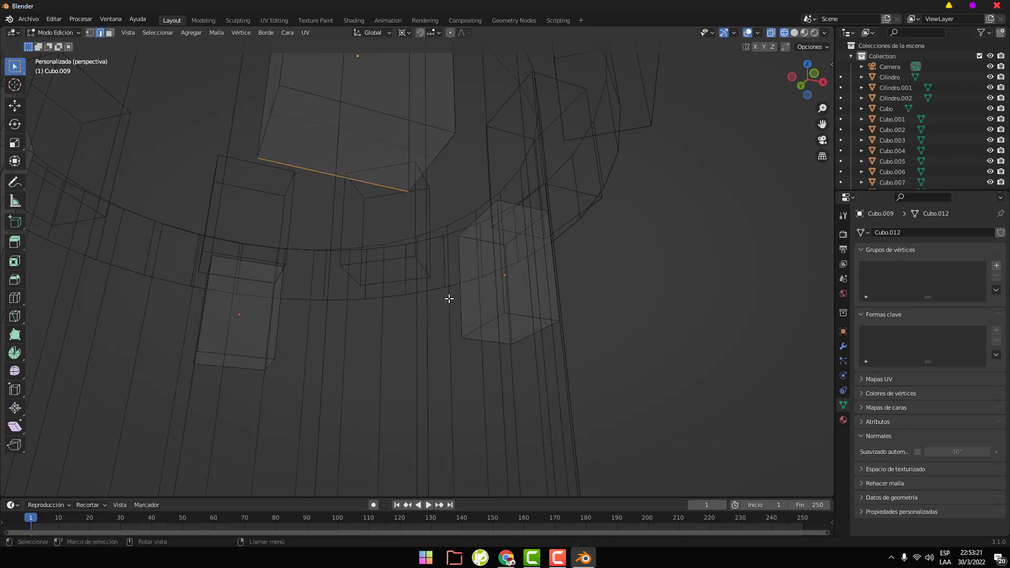
mouse_move(591, 390)
middle_mouse_down()
mouse_move(433, 388)
mouse_move(413, 354)
middle_mouse_up()
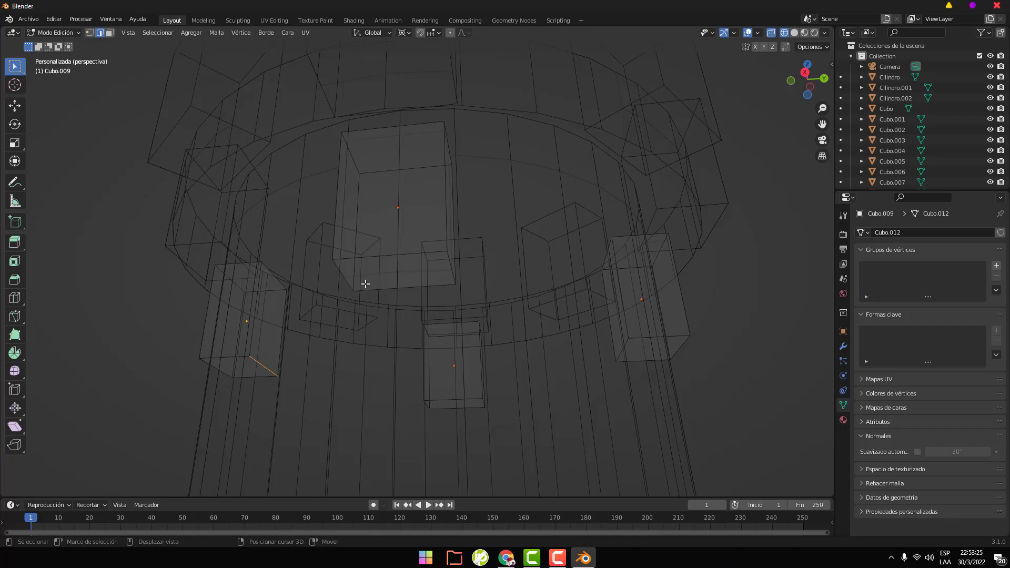
left_click_drag(363, 274, 416, 304)
Add the remaining blocks' bottom edges, then return to solid shading
mouse_move(592, 401)
middle_mouse_down()
mouse_move(434, 384)
mouse_move(449, 366)
middle_mouse_up()
middle_click_drag(442, 305, 467, 329)
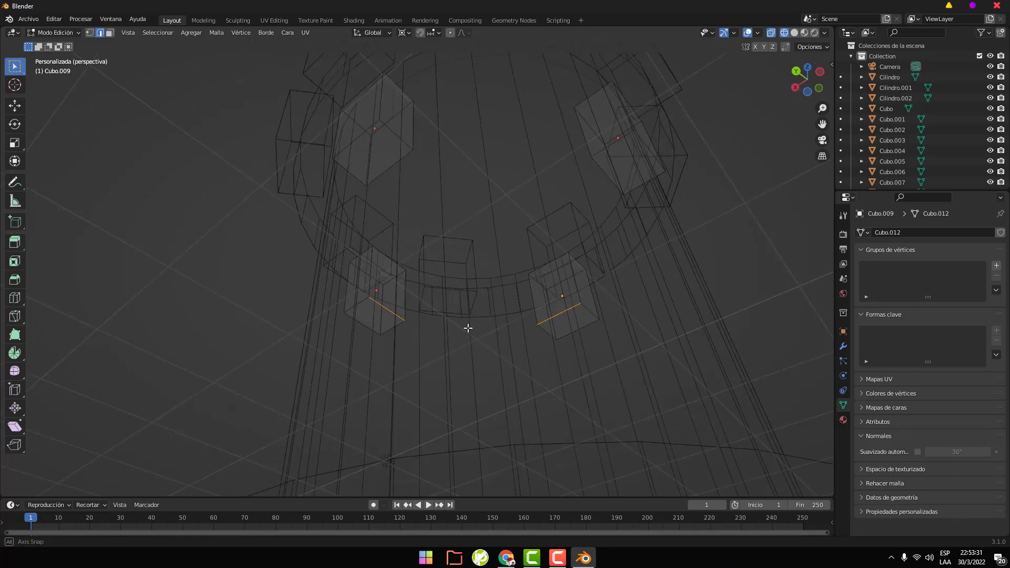
left_click_drag(426, 200, 442, 228)
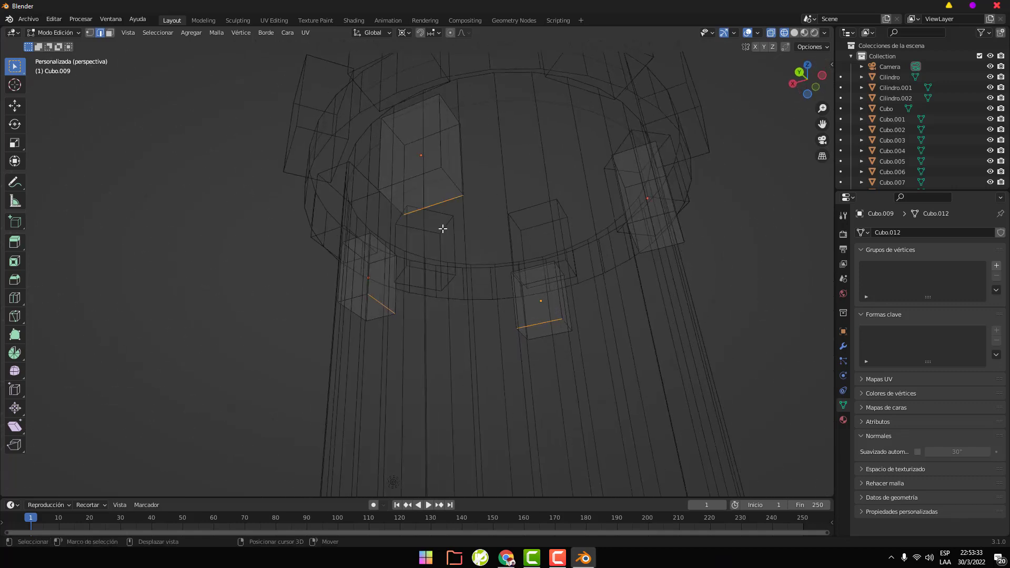
middle_click_drag(657, 334, 583, 343)
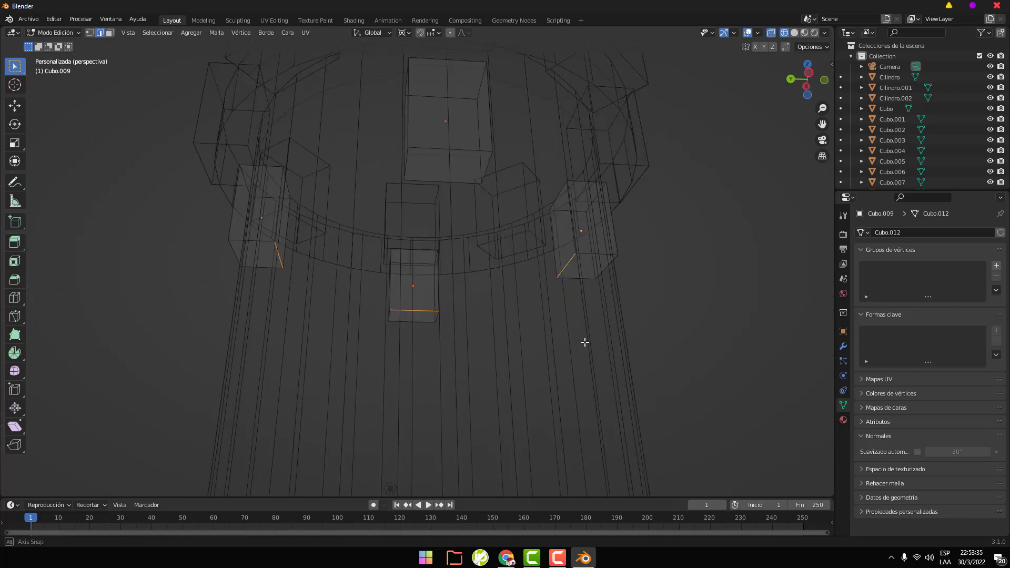
left_click_drag(426, 170, 472, 205)
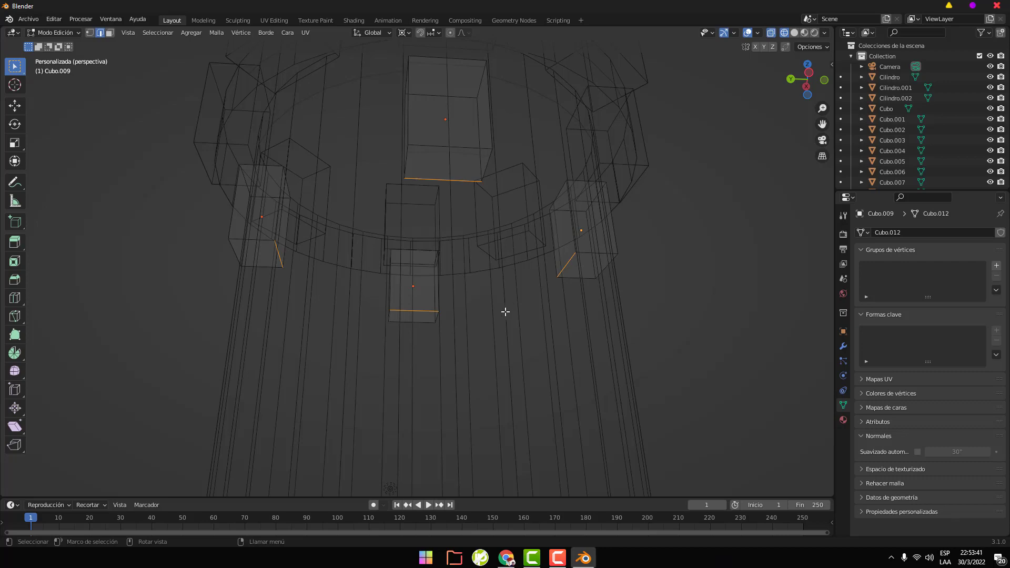
middle_click_drag(506, 329, 513, 339)
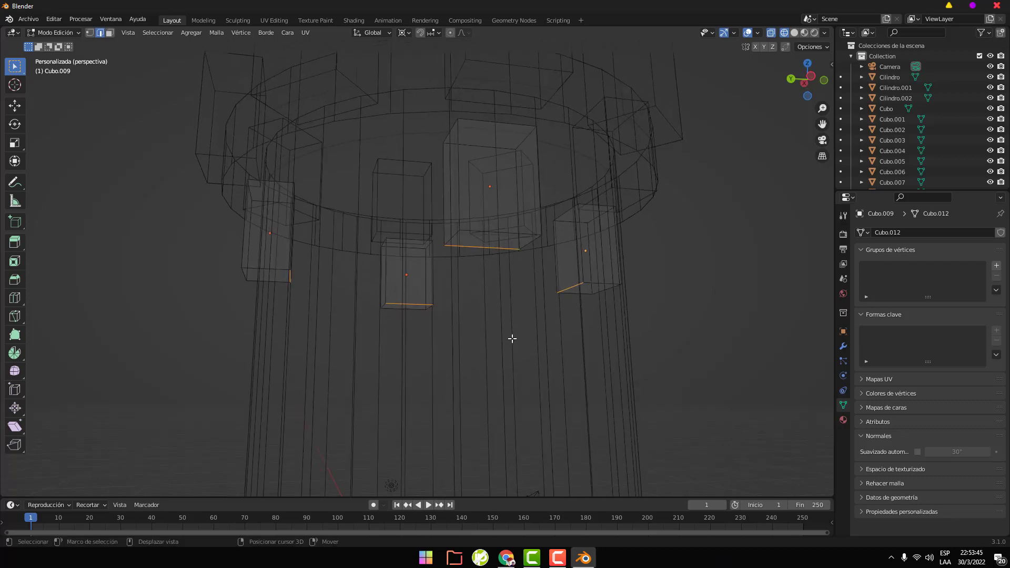
key("shift+z")
right_click_drag(512, 338, 514, 344, "shift")
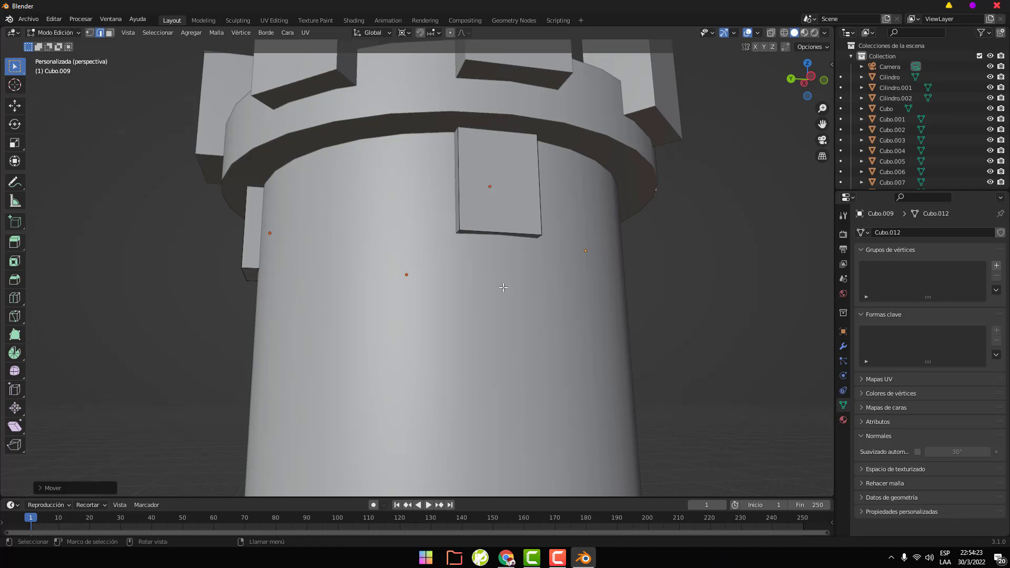
Pull the selected bottom edges outward, inspect the result, then undo the move
key("g")
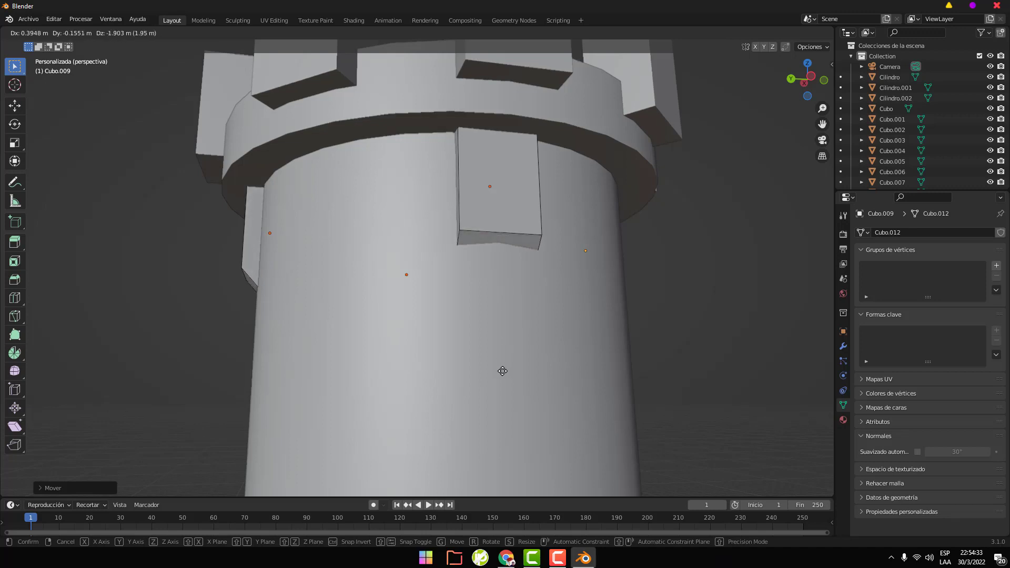
left_click(500, 406)
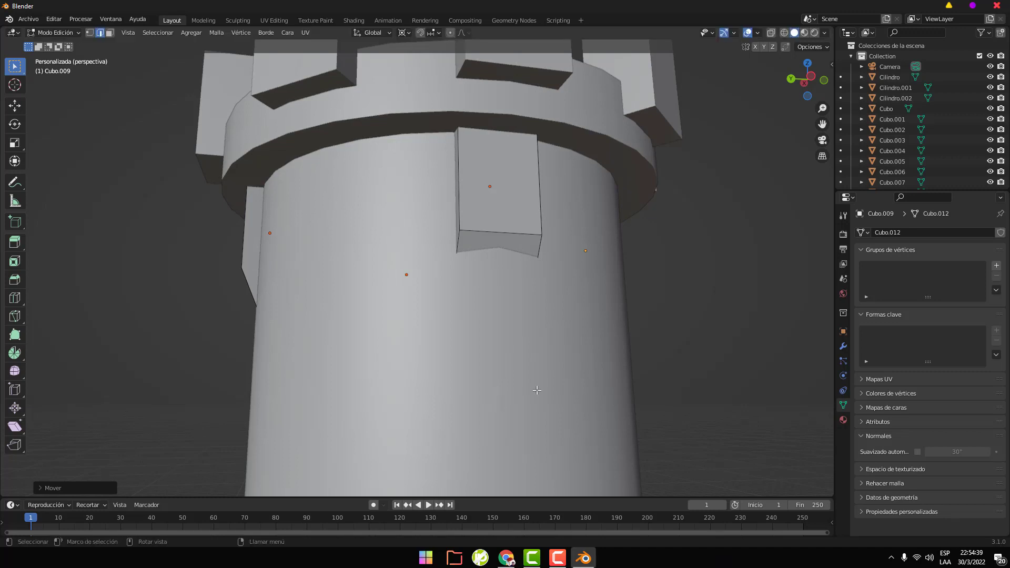
mouse_move(621, 371)
middle_mouse_down()
mouse_move(437, 396)
mouse_move(165, 393)
mouse_move(431, 377)
mouse_move(553, 384)
mouse_move(485, 402)
middle_mouse_up()
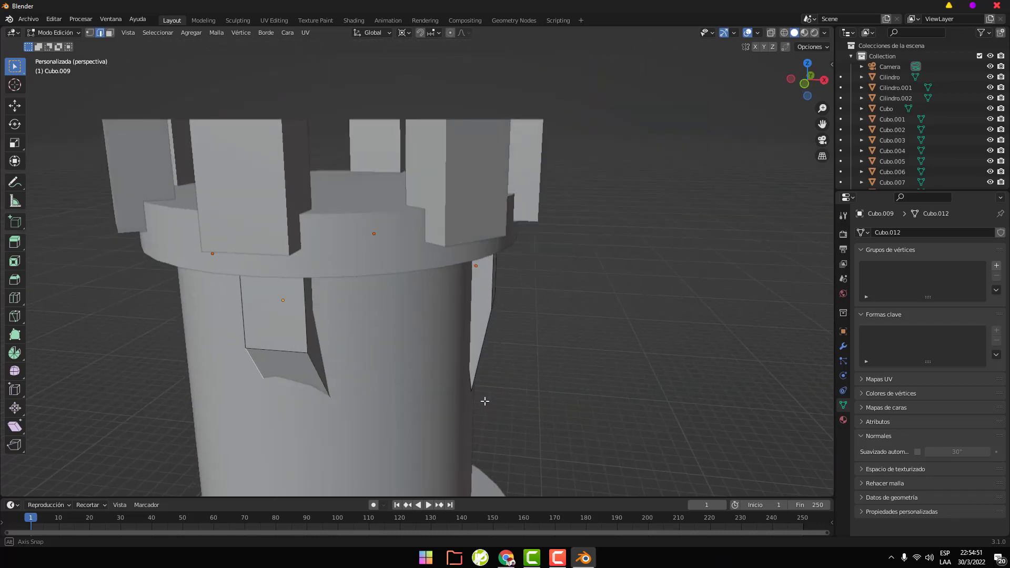
middle_click_drag(557, 402, 537, 385)
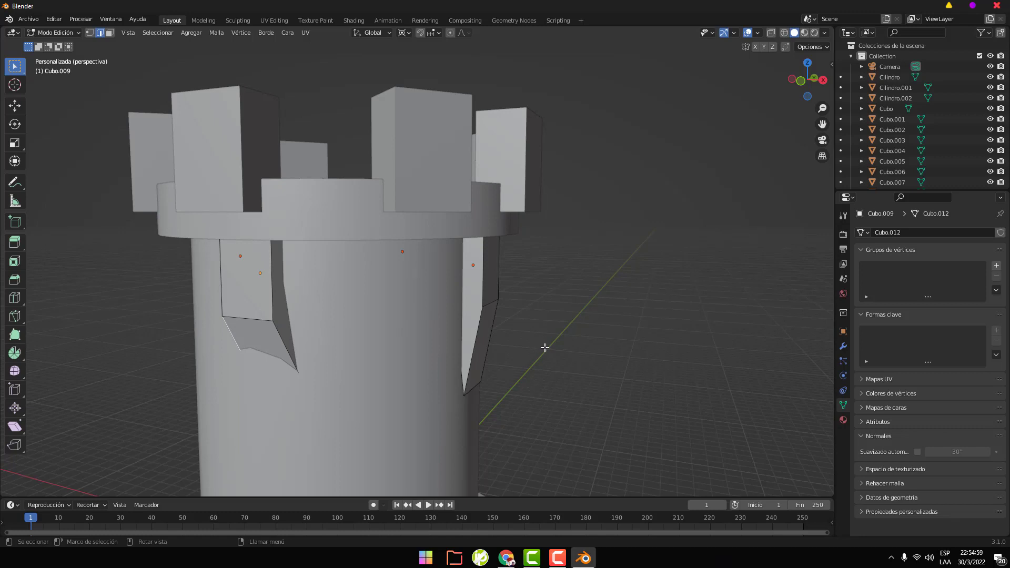
key("ctrl")
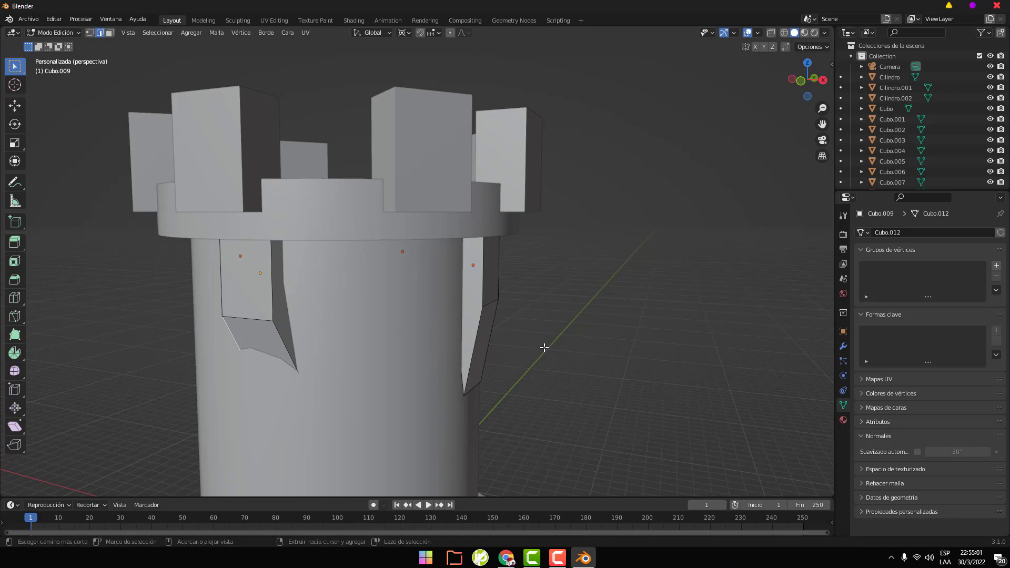
key("ctrl+z")
key("ctrl+z")
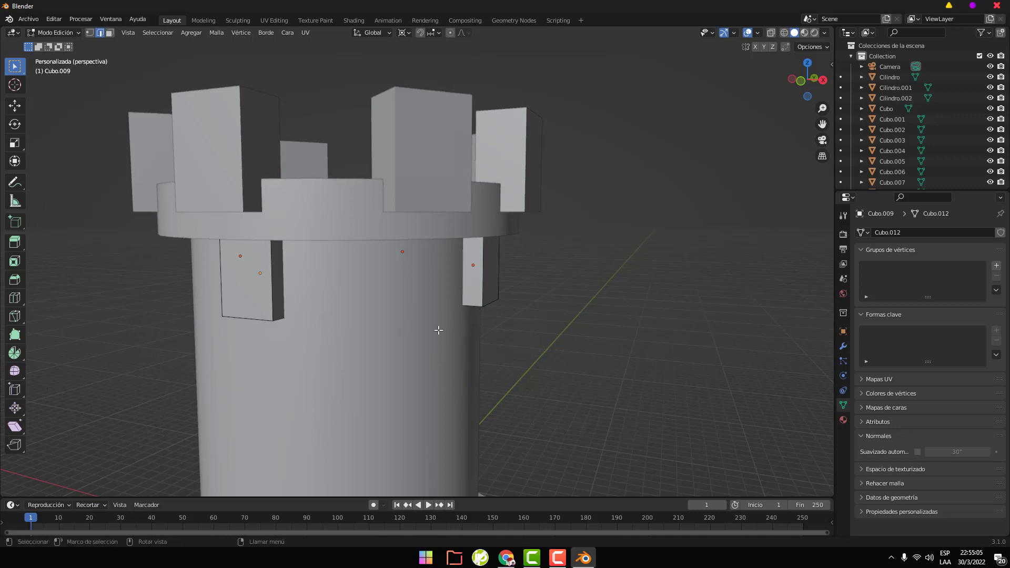
In wireframe view, move the bottom edges straight down 1.565 m along Z
key("shift+z")
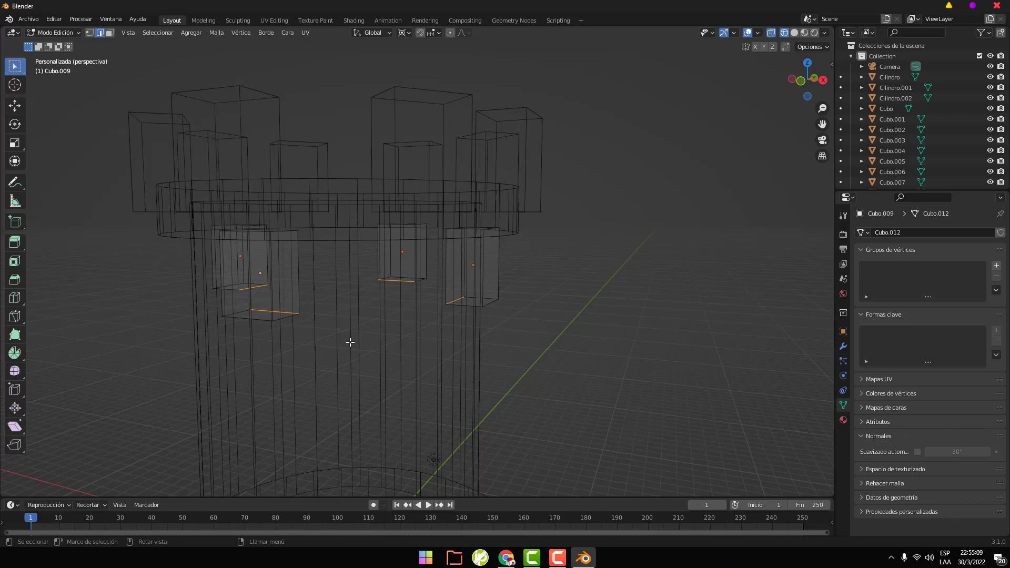
key("g")
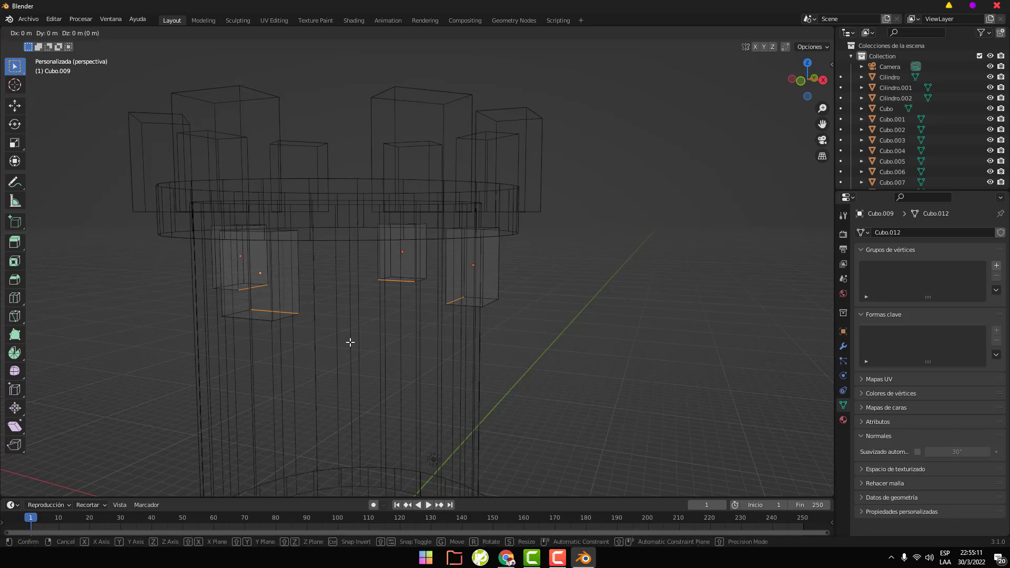
key("z")
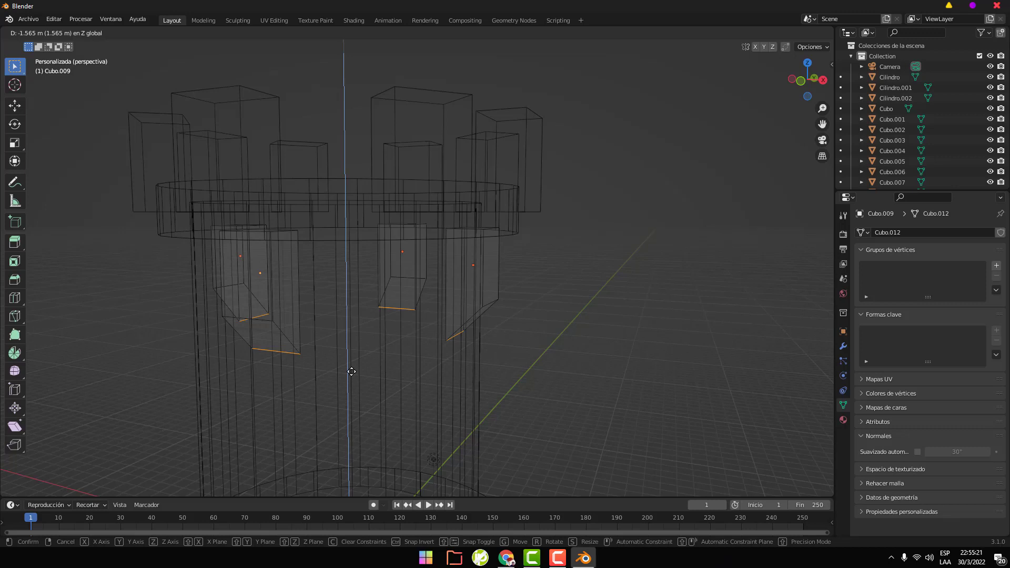
left_click(351, 371)
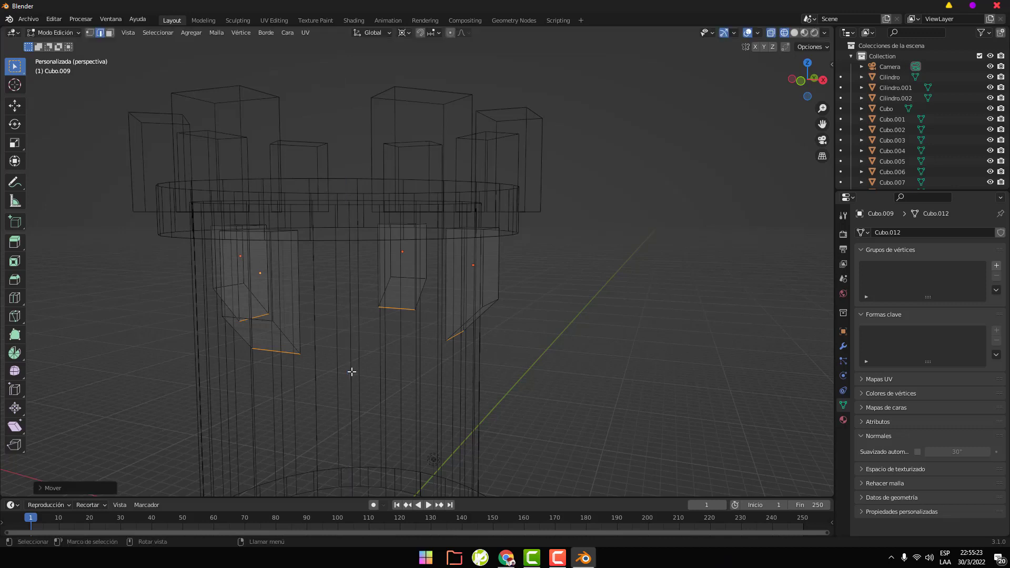
Switch to solid shading, zoom out to the whole tower, and toggle Edit Mode with Tab
key("shift+z")
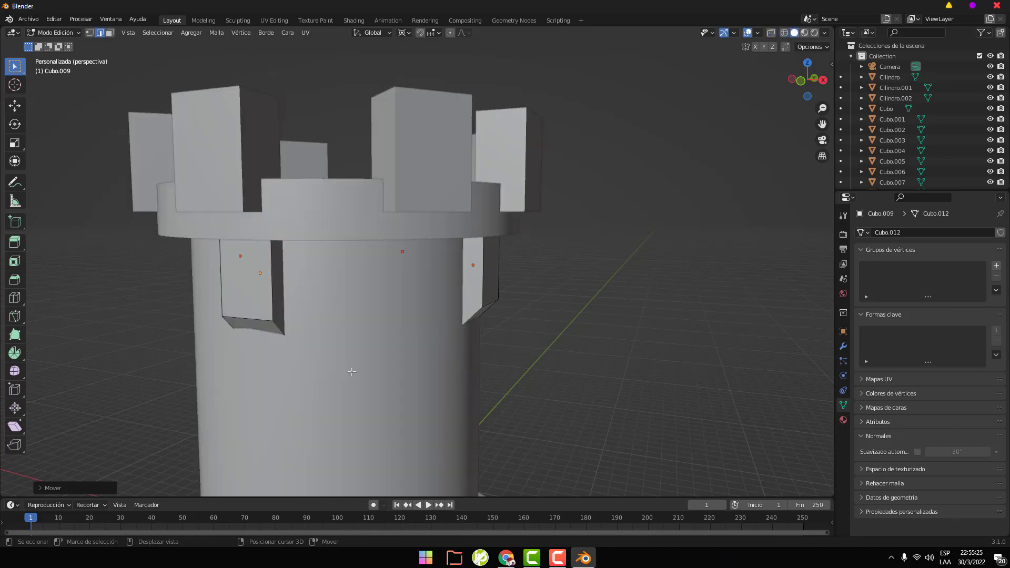
mouse_move(510, 377)
middle_mouse_down()
mouse_move(479, 368)
mouse_move(309, 382)
mouse_move(624, 383)
mouse_move(602, 402)
middle_mouse_up()
scroll(601, 385, "up", 3)
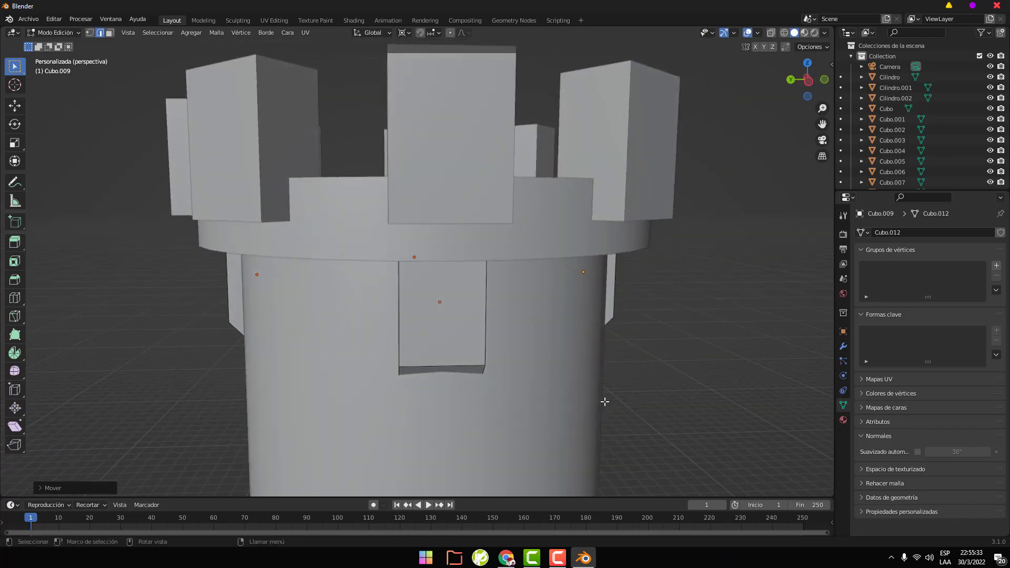
scroll(605, 402, "down", 2)
scroll(605, 403, "down", 2)
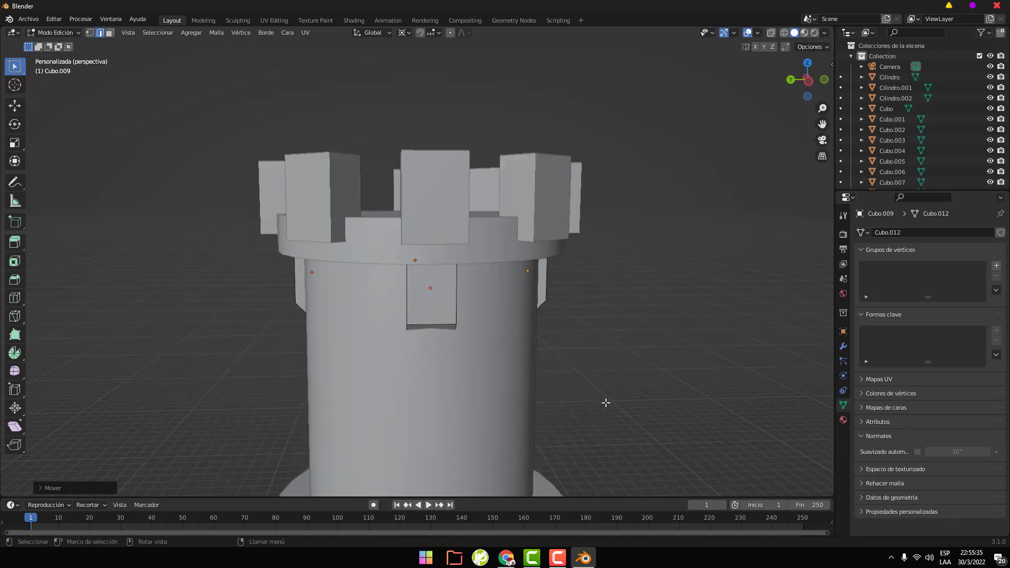
scroll(582, 406, "down", 2)
scroll(599, 390, "down", 2)
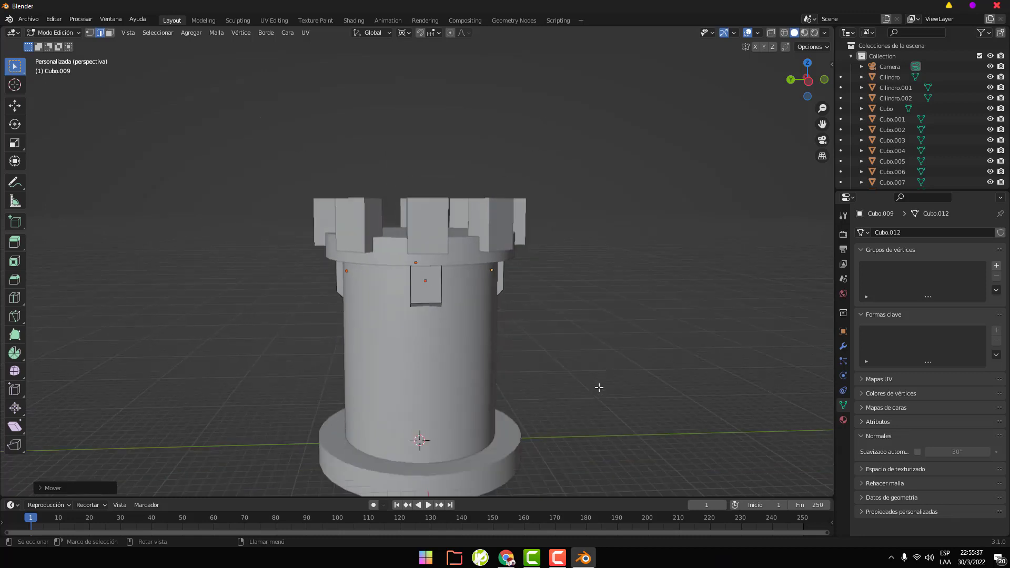
mouse_move(517, 413)
middle_mouse_down()
mouse_move(573, 390)
mouse_move(604, 397)
mouse_move(614, 413)
mouse_move(598, 431)
mouse_move(539, 427)
mouse_move(537, 455)
middle_mouse_up()
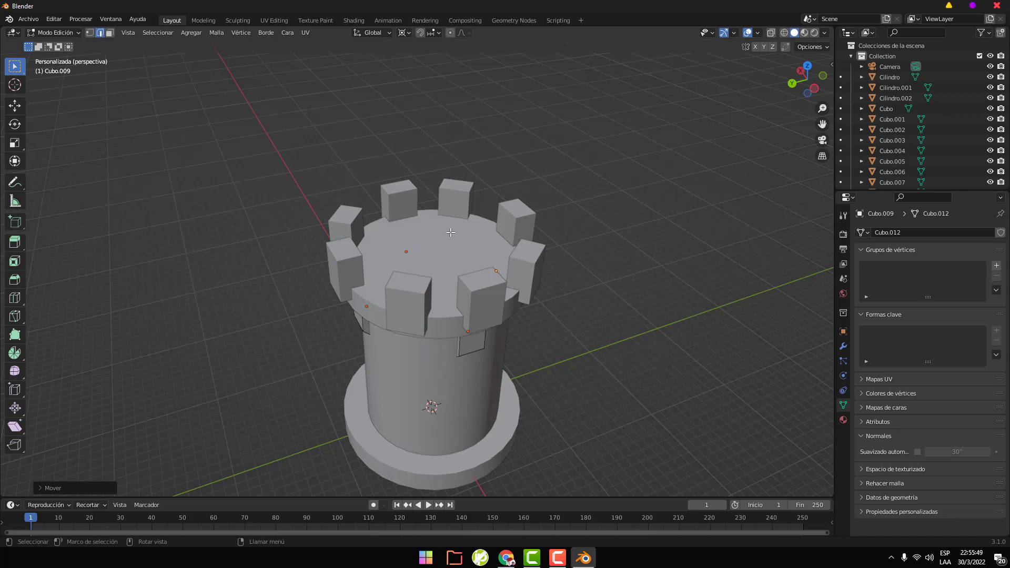
key("Tab")
key("Tab")
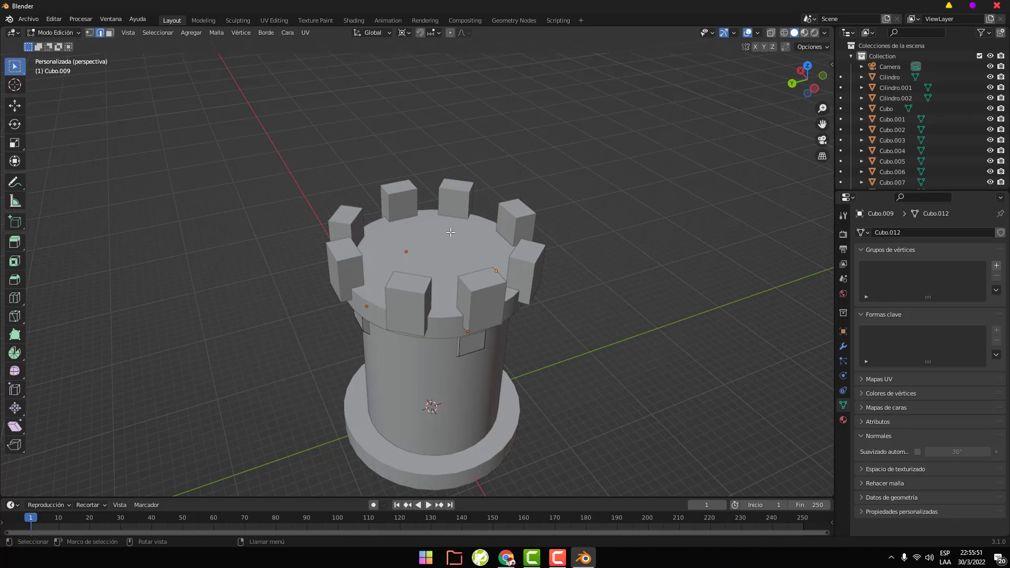
key("Tab")
key("Tab")
key("Tab")
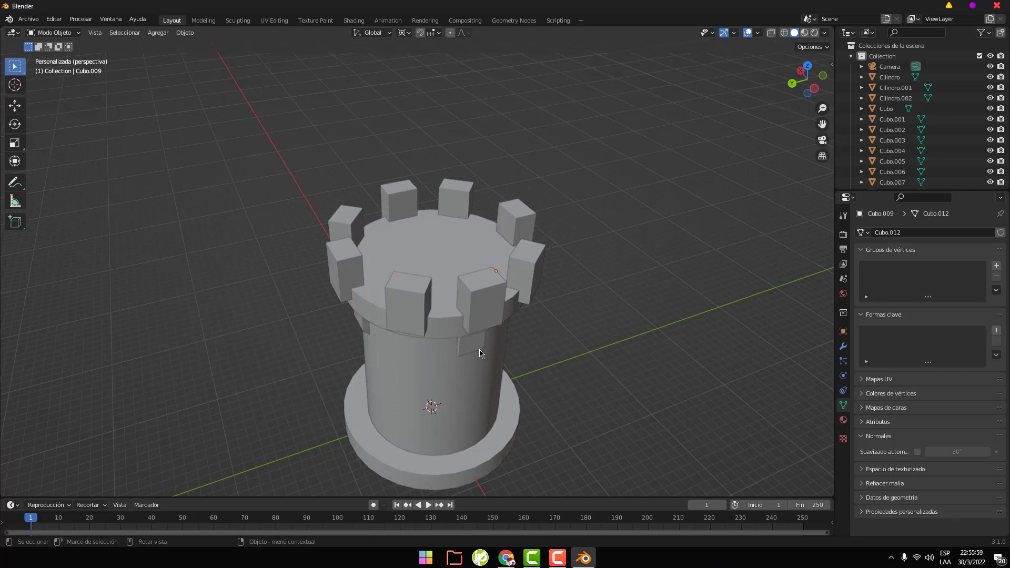
Select the front, left, right and back merlons and duplicate them
mouse_move(528, 367)
middle_mouse_down()
mouse_move(533, 323)
mouse_move(506, 403)
mouse_move(538, 390)
mouse_move(482, 346)
middle_mouse_up()
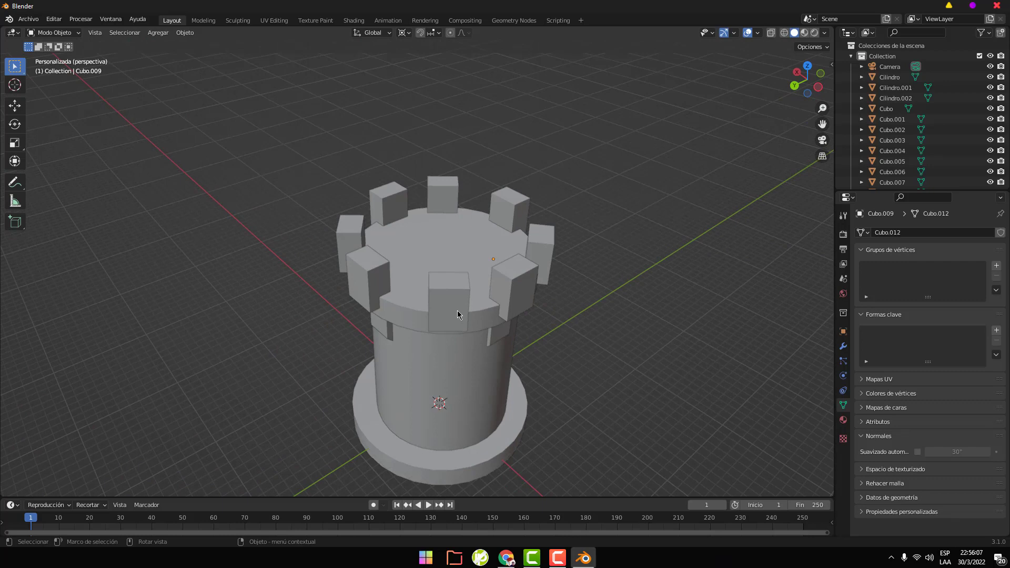
left_click(457, 315)
left_click(348, 242, "shift")
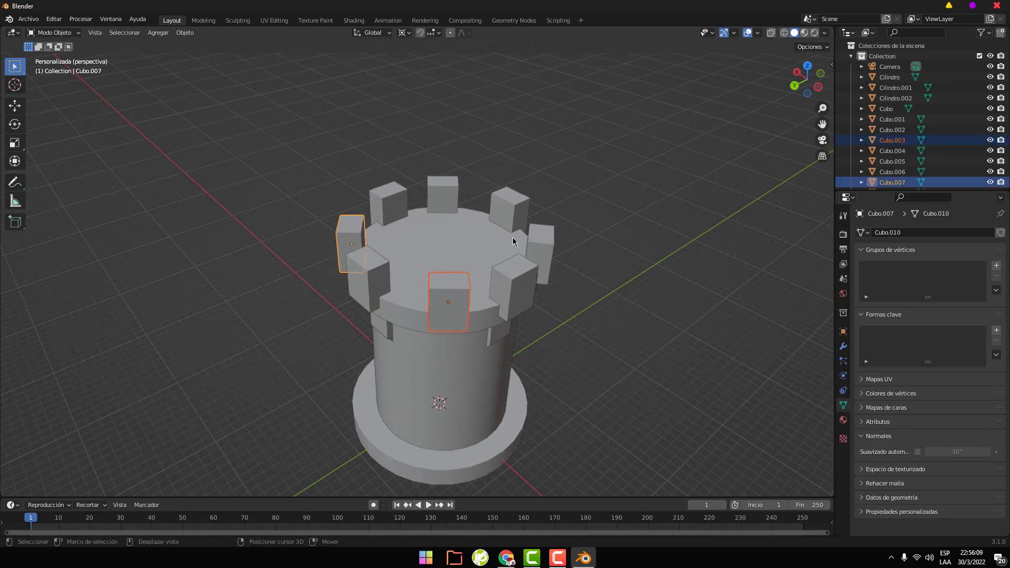
left_click(541, 241, "shift")
left_click(446, 195, "shift")
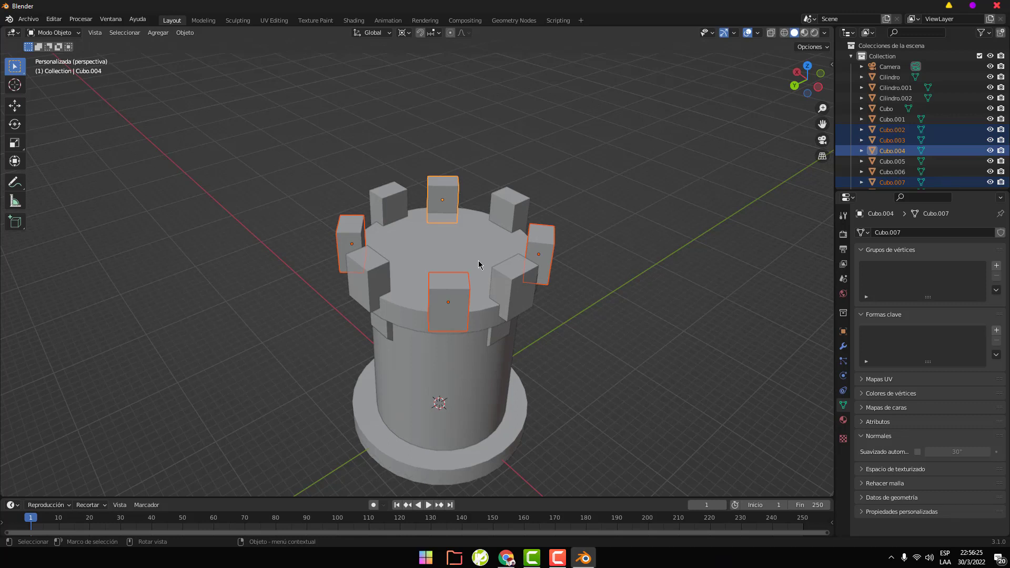
key("shift+d")
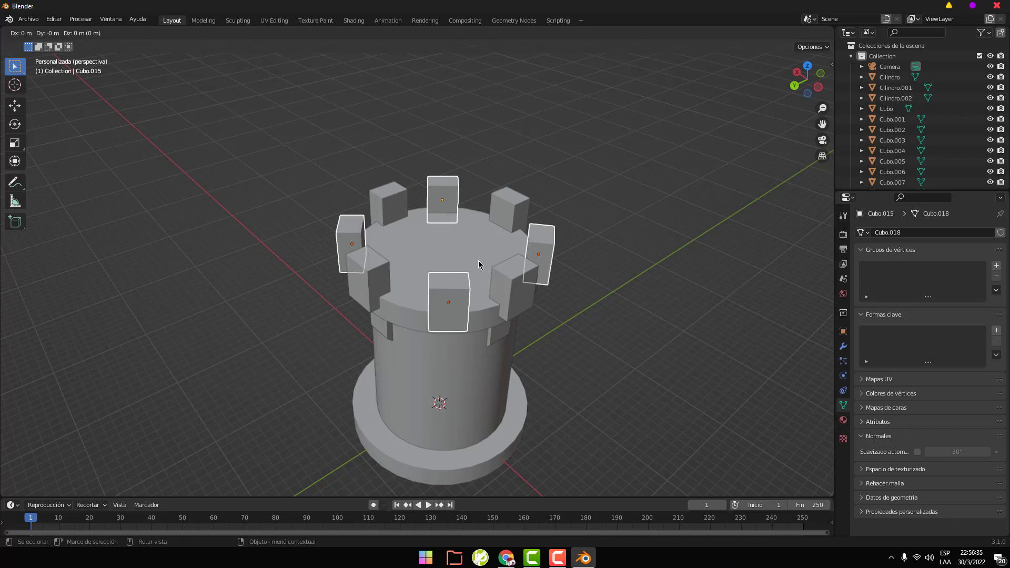
Lock the duplicated merlons to the Z axis and drop them down near the tower base
key("z")
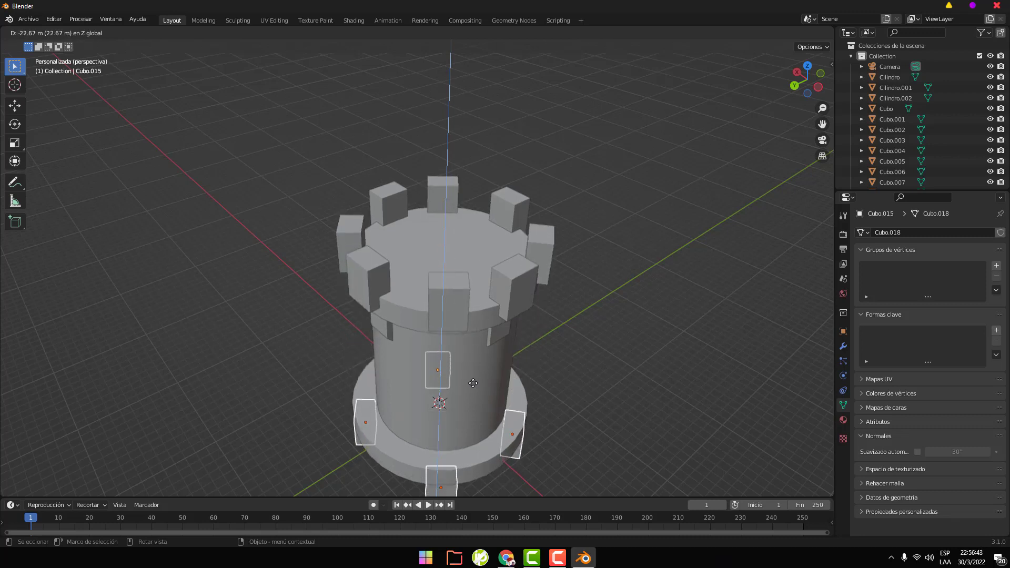
left_click(472, 383)
mouse_move(562, 408)
middle_mouse_down()
mouse_move(537, 343)
mouse_move(536, 388)
middle_mouse_up()
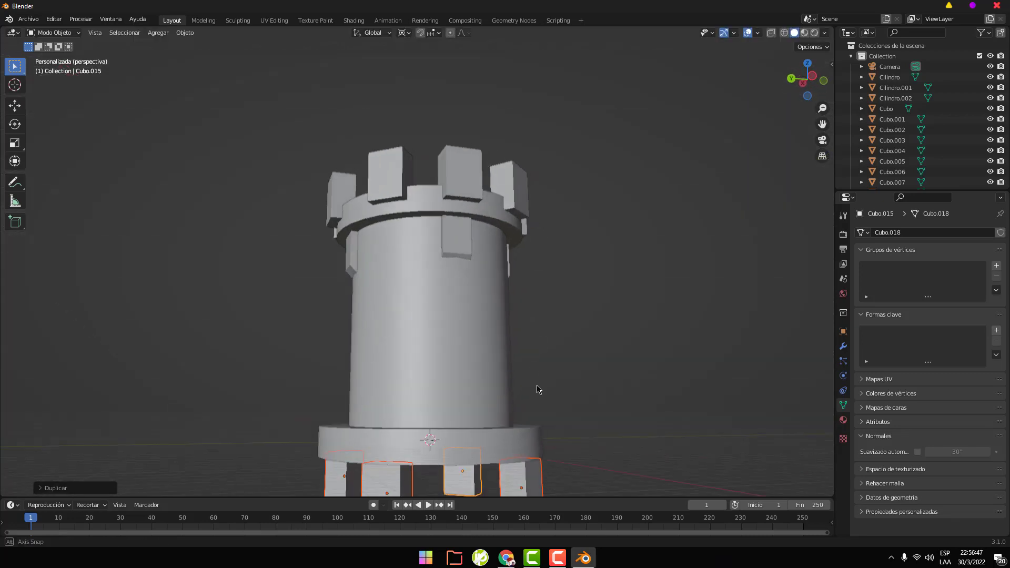
scroll(542, 413, "down", 1)
scroll(542, 416, "down", 3)
scroll(541, 418, "down", 1)
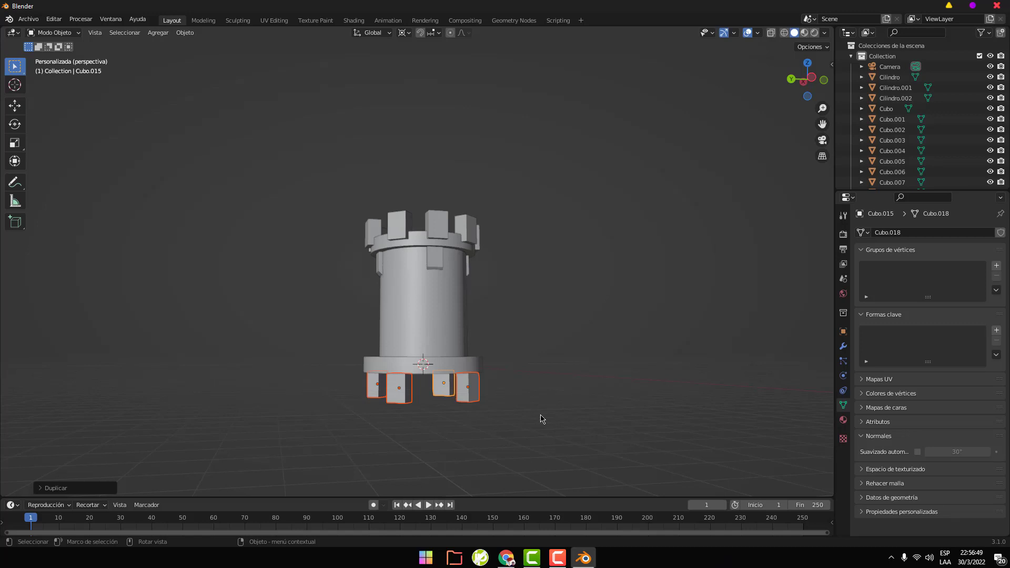
scroll(542, 419, "up", 2)
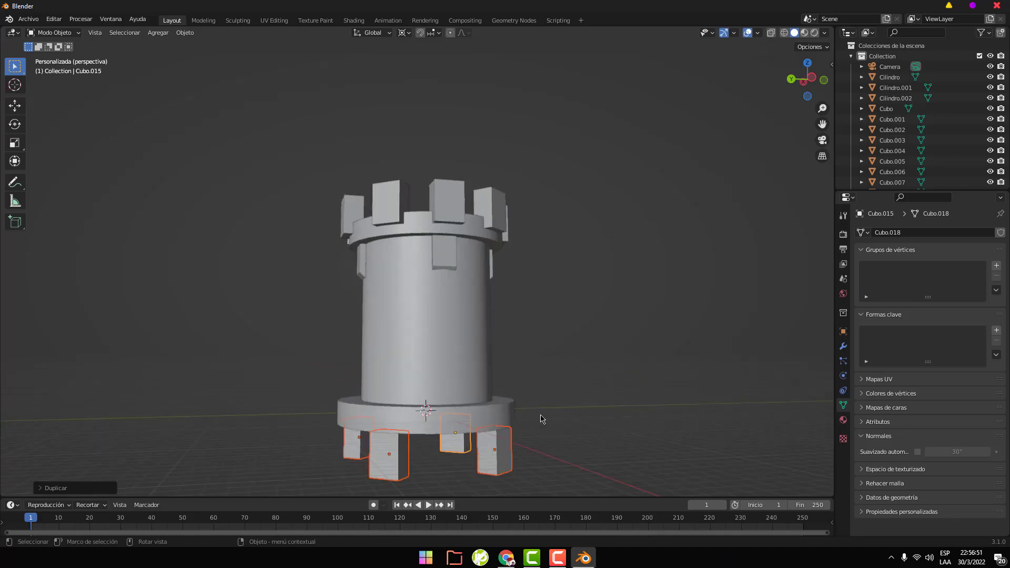
Move the copied blocks vertically again so they sit on the base ring
key("shift+d")
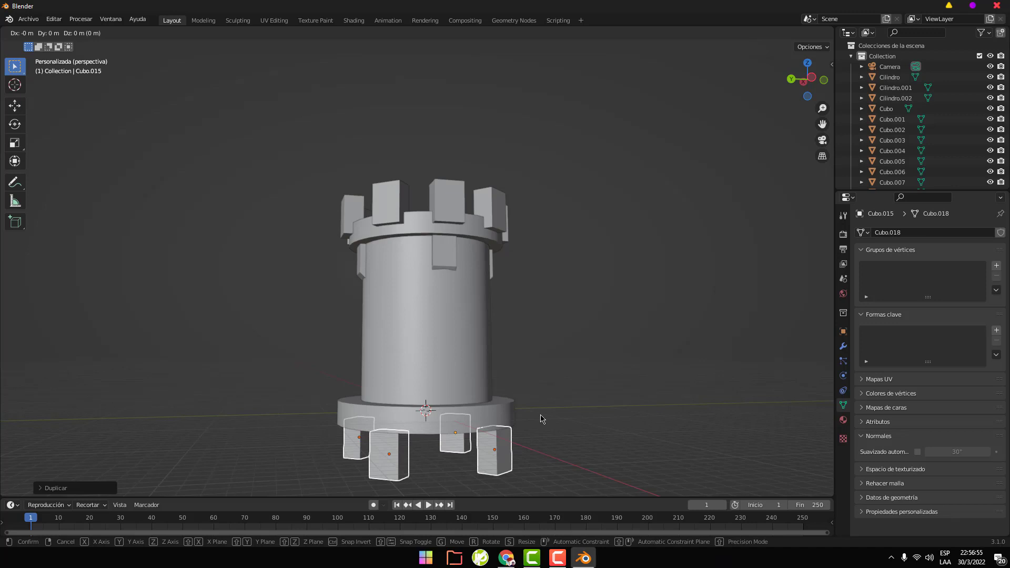
key("z")
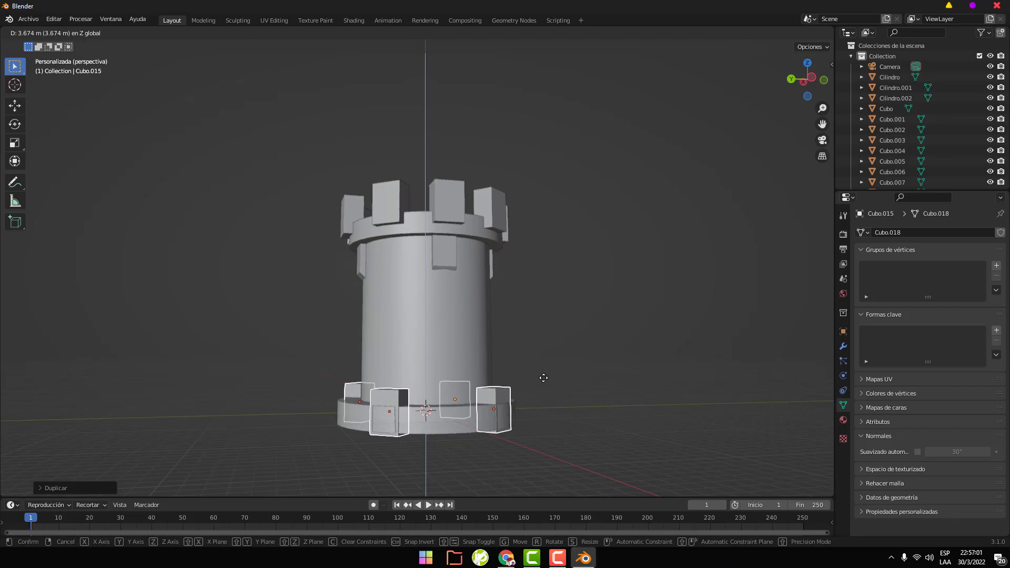
left_click(544, 377)
middle_click_drag(497, 451, 499, 410)
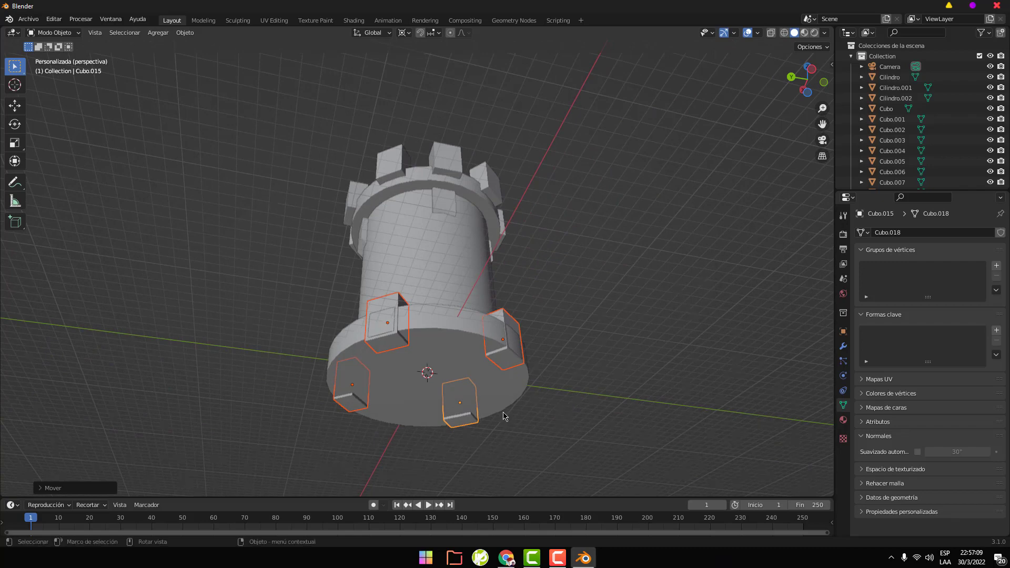
Lower the four base blocks slightly along Z into the ring
key("g")
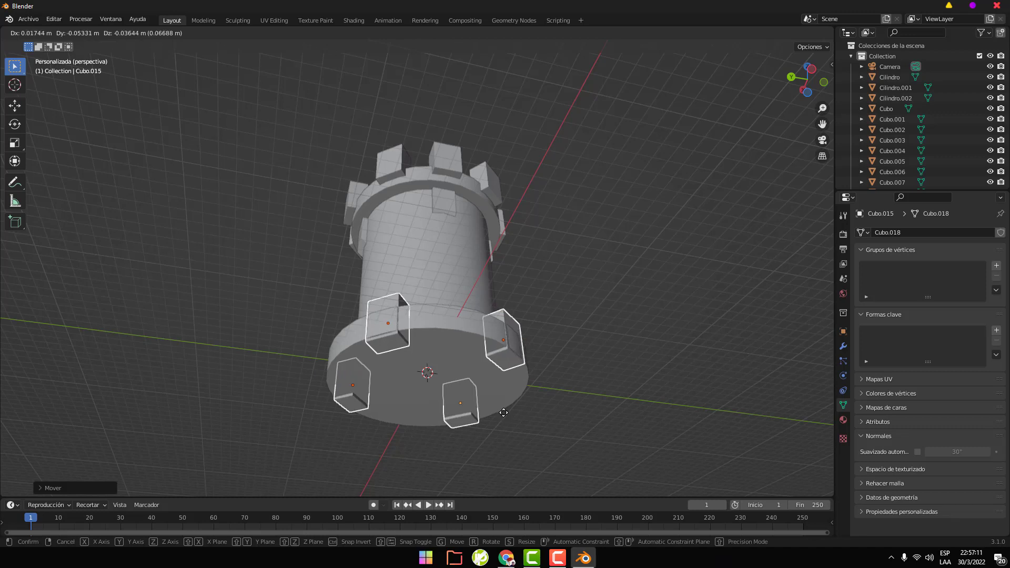
key("z")
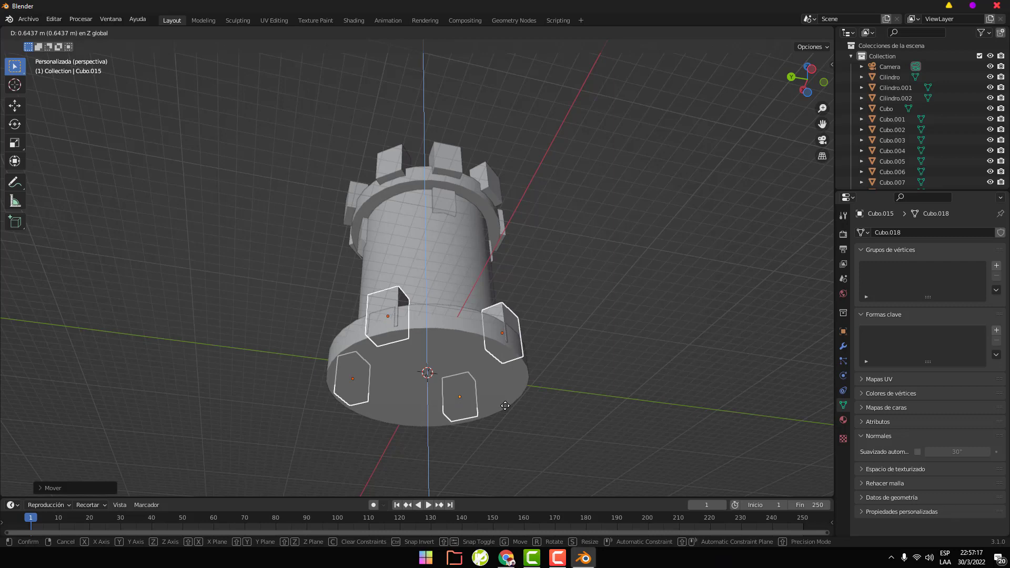
left_click(505, 406)
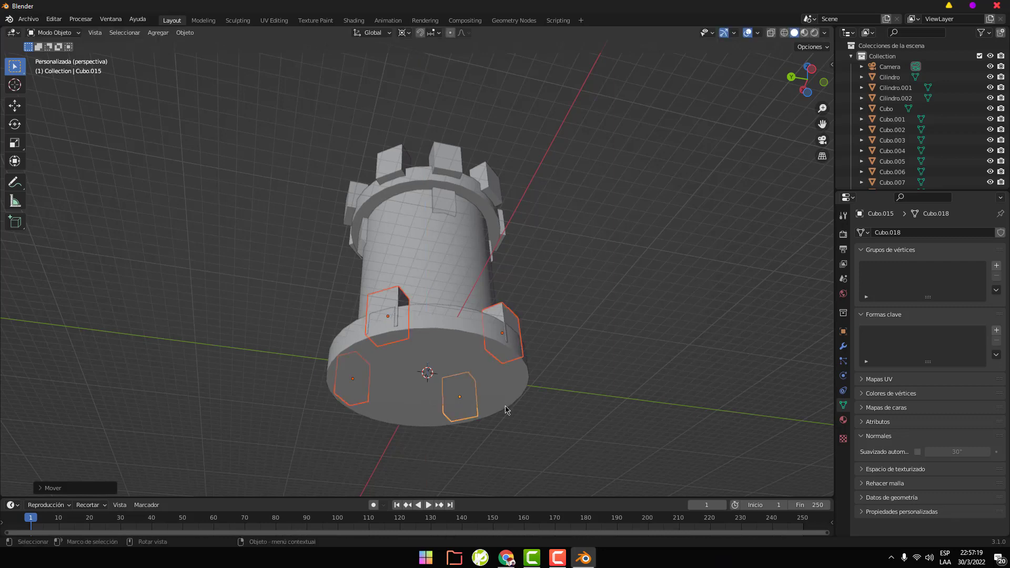
mouse_move(506, 410)
middle_mouse_down()
mouse_move(493, 437)
mouse_move(440, 468)
mouse_move(419, 470)
mouse_move(406, 451)
middle_mouse_up()
Clear the selection and reselect all four base-ring blocks
left_click(456, 450)
middle_click_drag(492, 452, 415, 451)
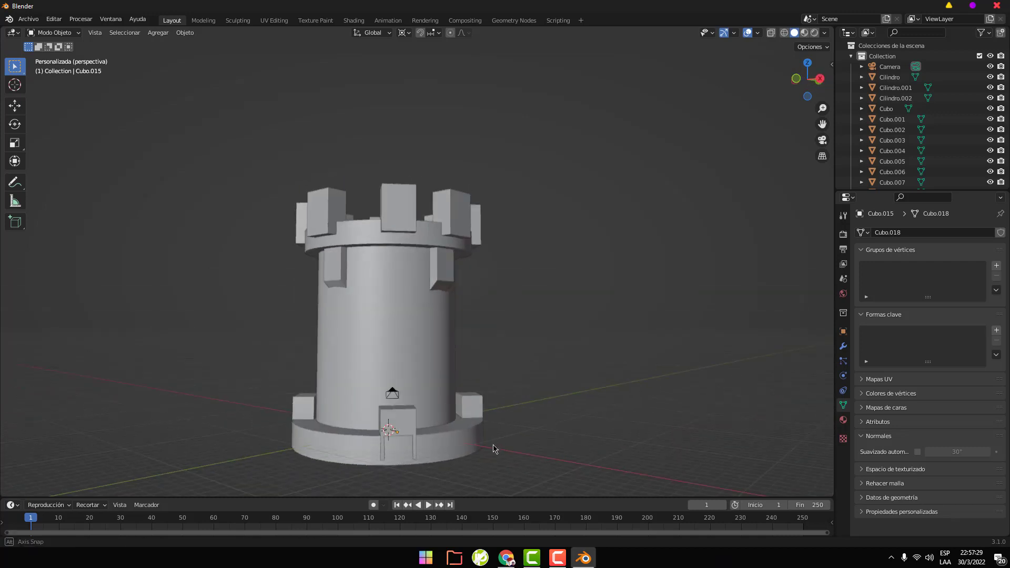
mouse_move(493, 448)
middle_mouse_down()
mouse_move(405, 453)
mouse_move(470, 464)
mouse_move(460, 473)
mouse_move(368, 415)
middle_mouse_up()
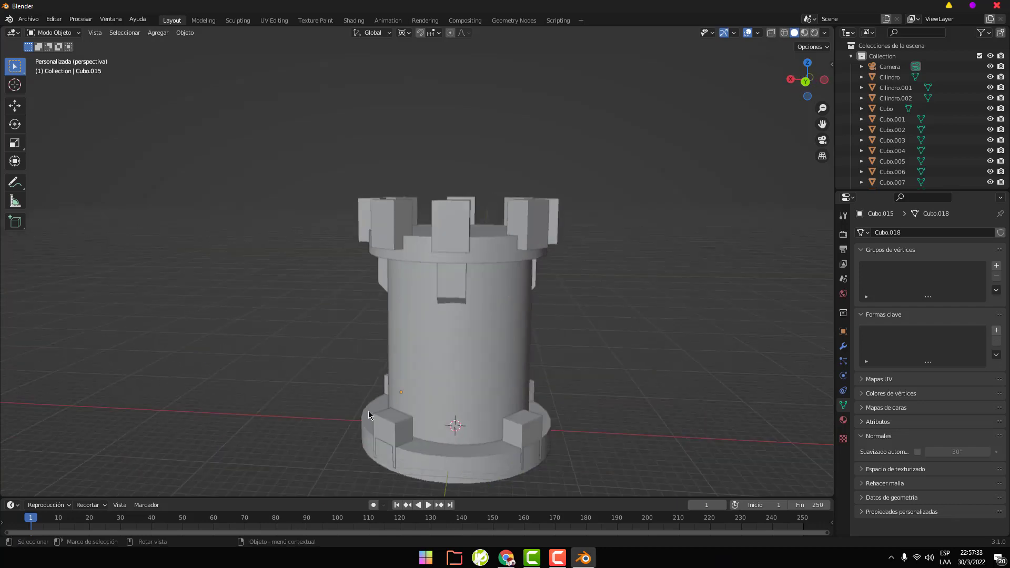
left_click(399, 431)
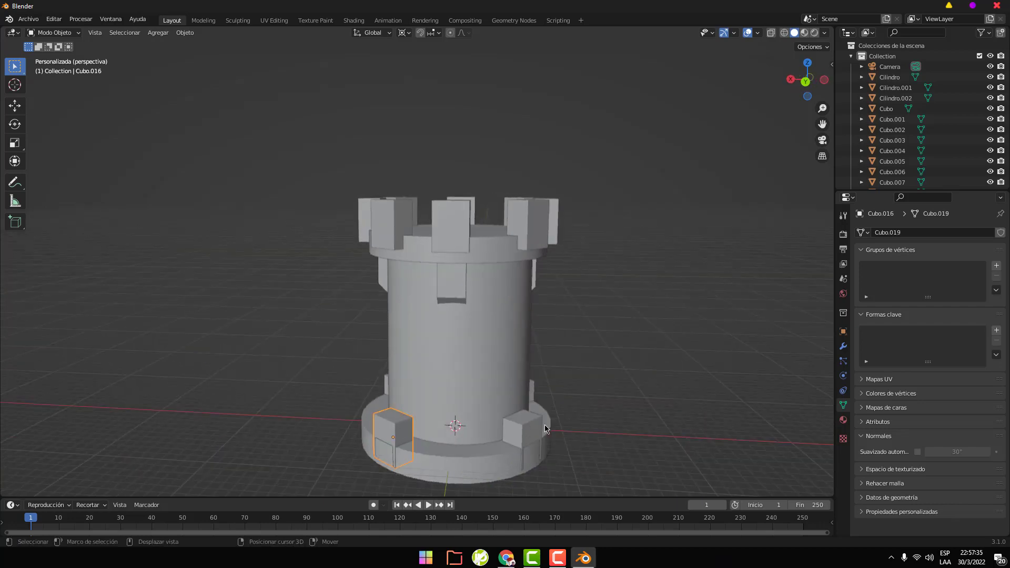
left_click(541, 429, "shift")
mouse_move(567, 431)
middle_mouse_down()
mouse_move(488, 465)
mouse_move(479, 364)
middle_mouse_up()
left_click(527, 426, "shift")
left_click(478, 358, "shift")
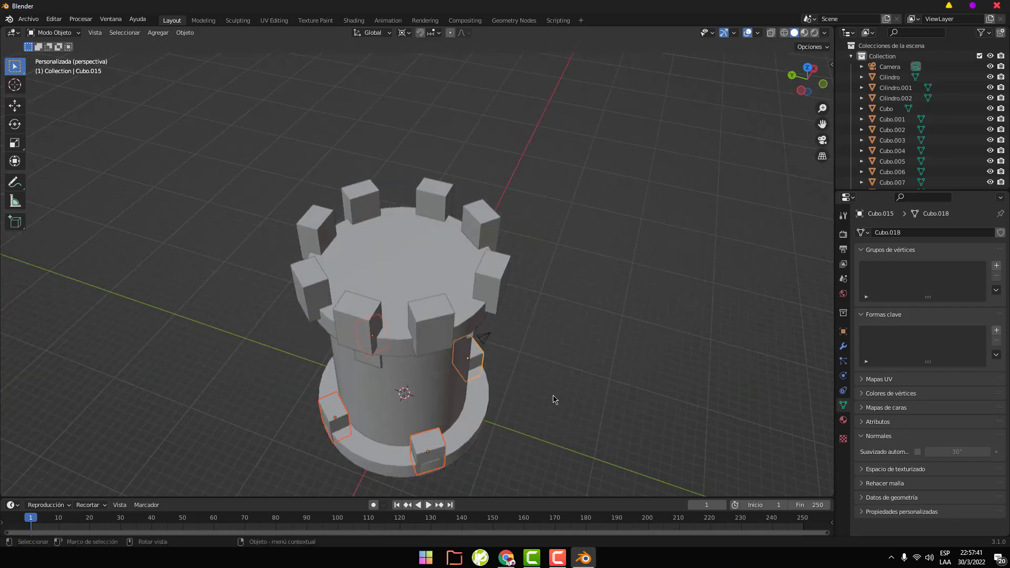
middle_click_drag(553, 400, 587, 383)
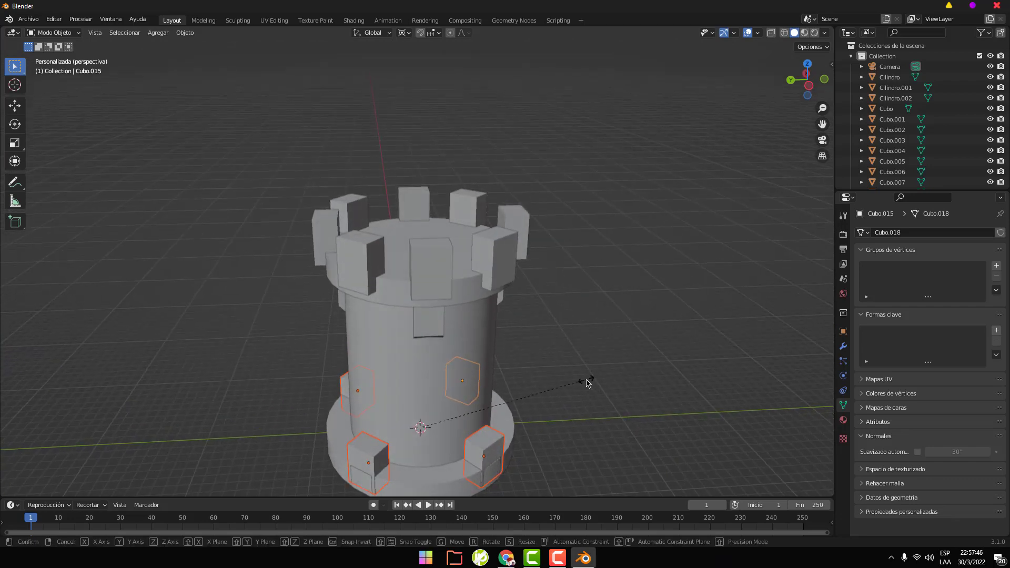
Scale the four base blocks to about 0.99, then deselect them
key("s")
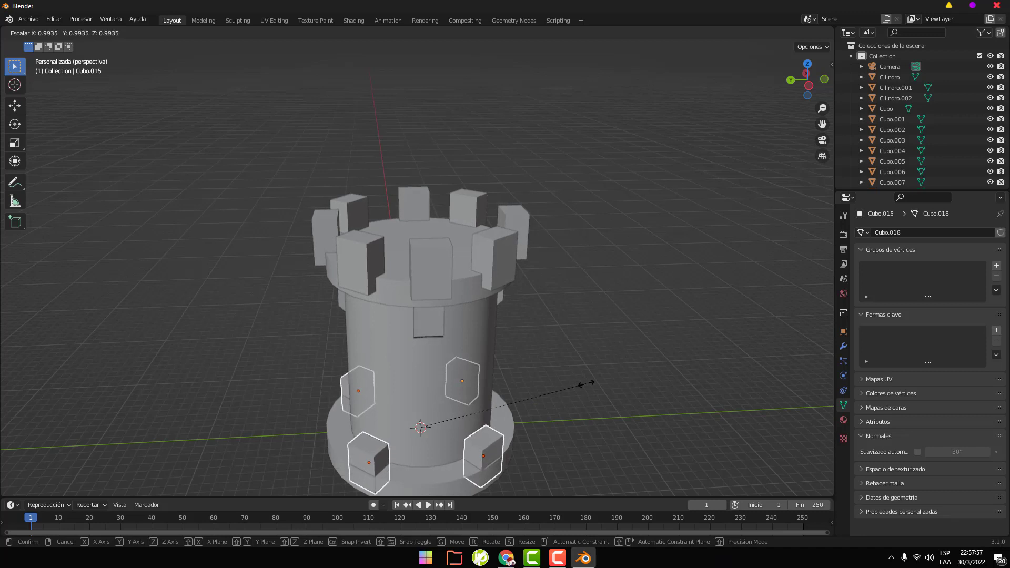
left_click(587, 384)
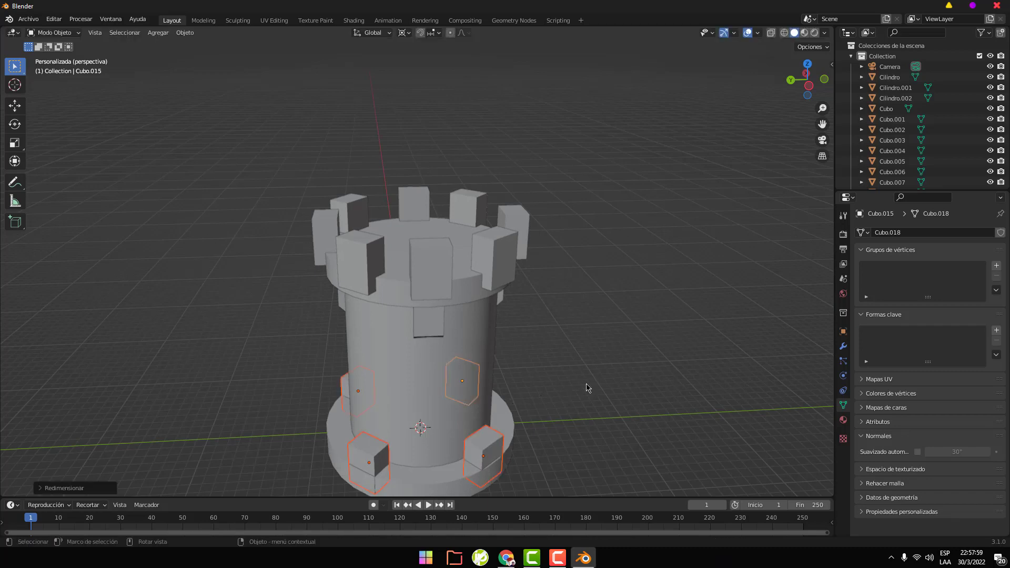
left_click(589, 424)
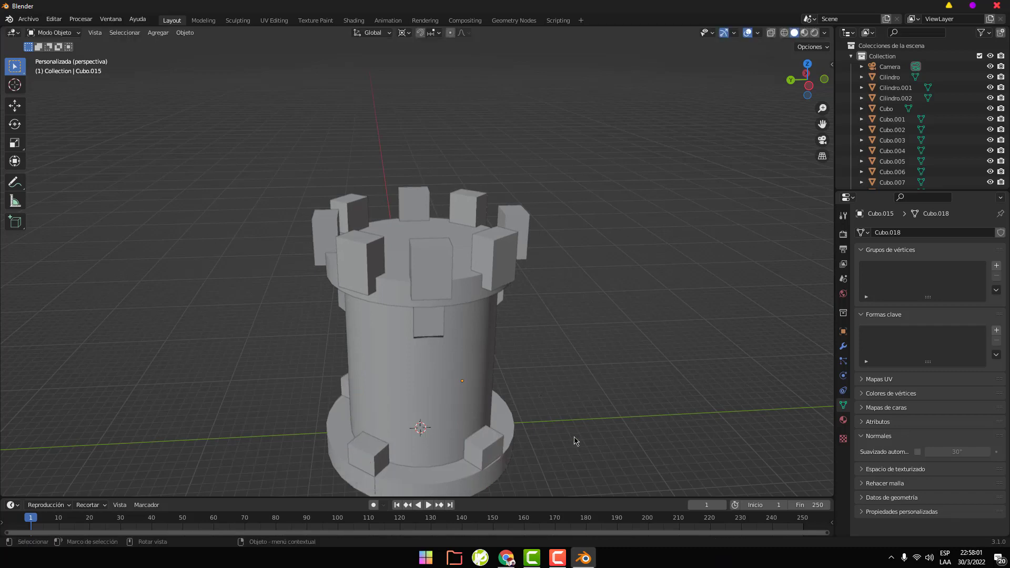
middle_click_drag(576, 441, 644, 432)
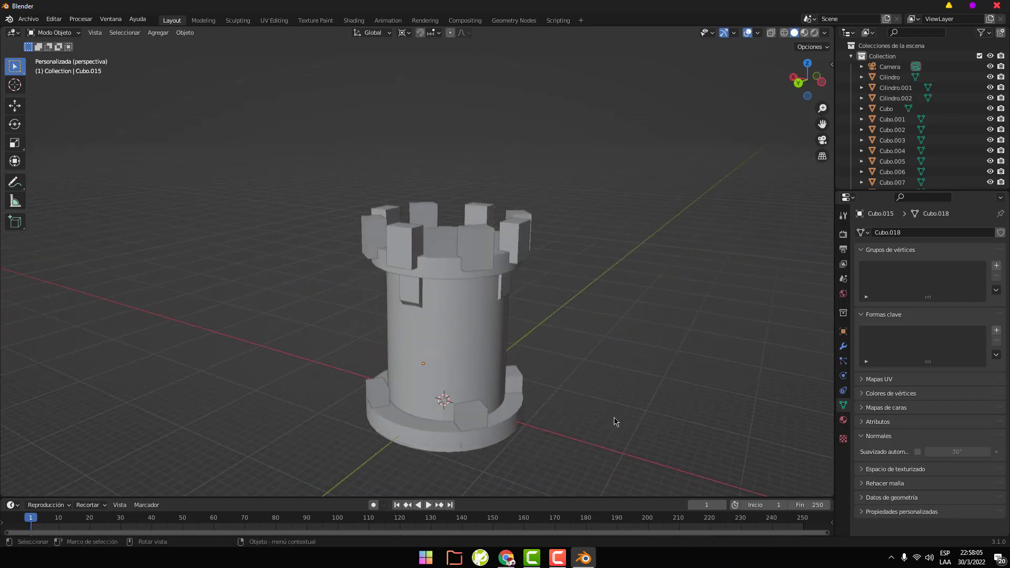
Select the four base-ring blocks and scale them up to about 1.18
left_click(475, 418)
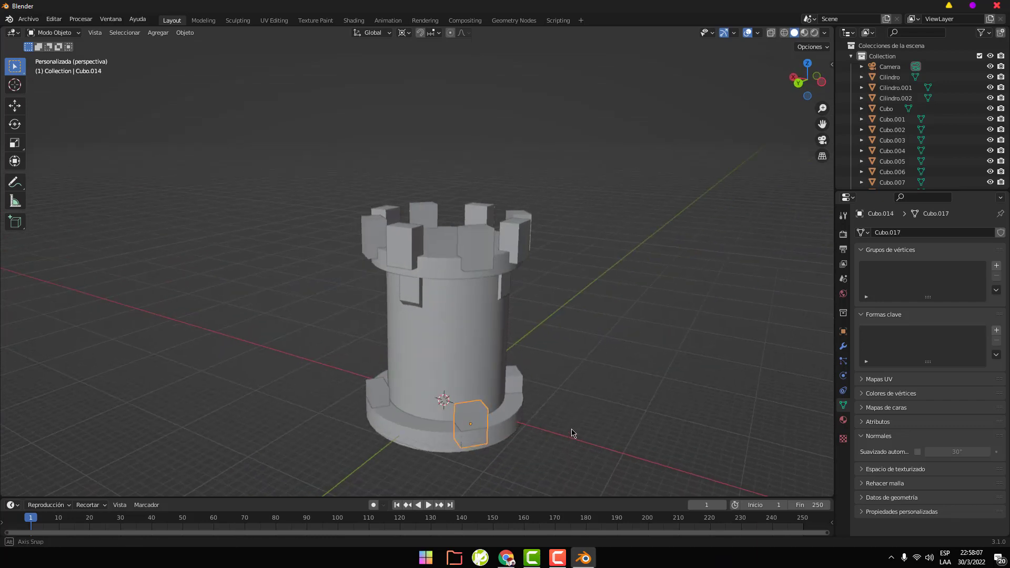
middle_click_drag(572, 432, 416, 393)
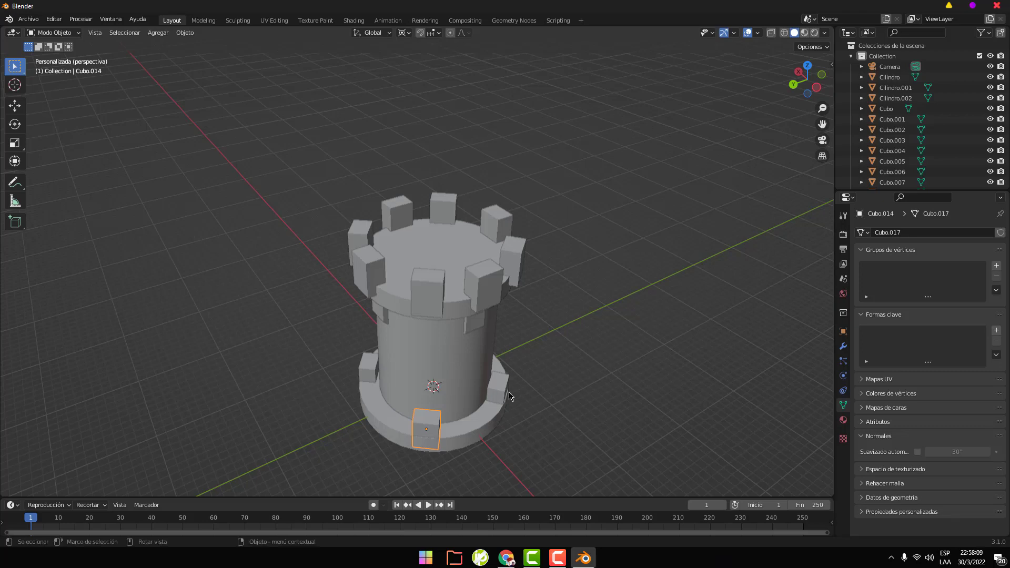
left_click(498, 392, "shift")
left_click(366, 375, "shift")
mouse_move(598, 420)
middle_mouse_down()
mouse_move(480, 437)
mouse_move(453, 390)
middle_mouse_up()
left_click(440, 359, "shift")
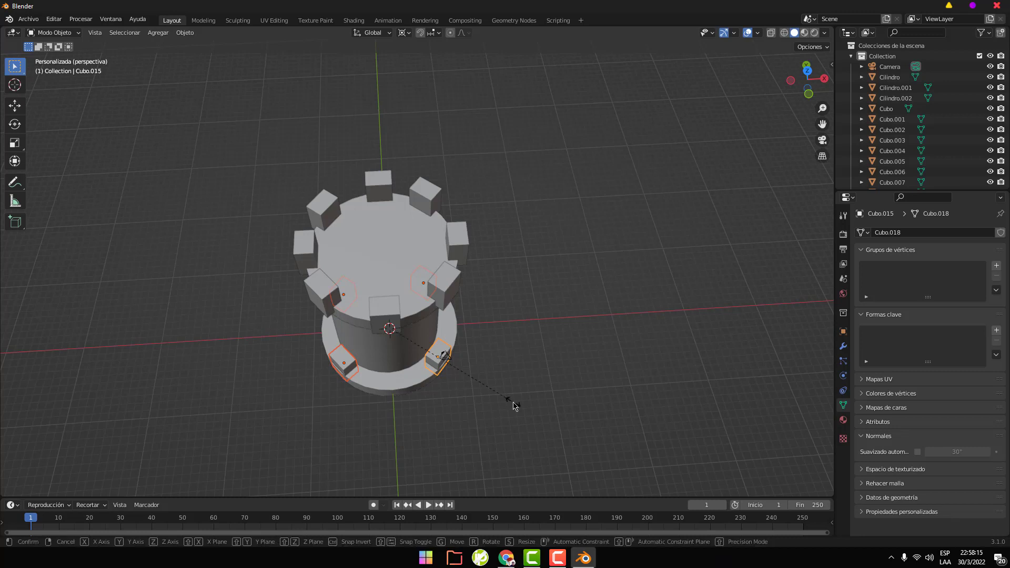
key("s")
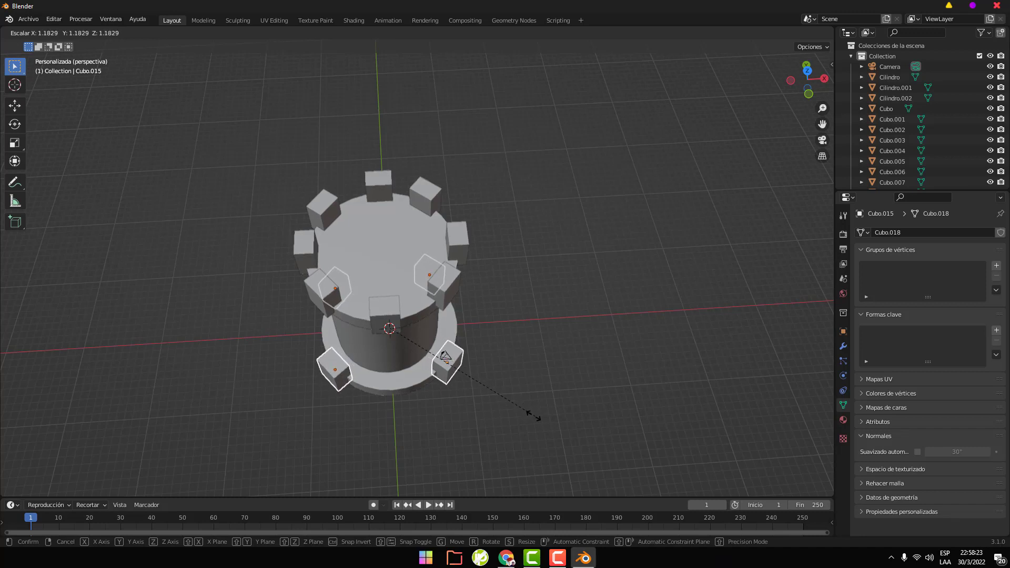
left_click(533, 420)
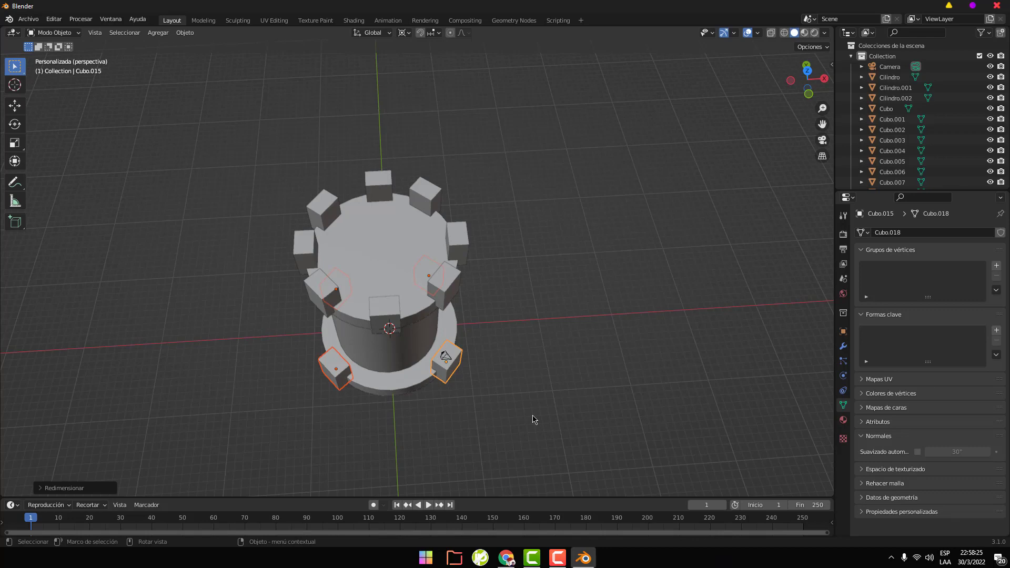
Deselect, then reselect all four base blocks
left_click(533, 419)
mouse_move(534, 418)
middle_mouse_down()
mouse_move(573, 359)
mouse_move(558, 353)
mouse_move(447, 404)
middle_mouse_up()
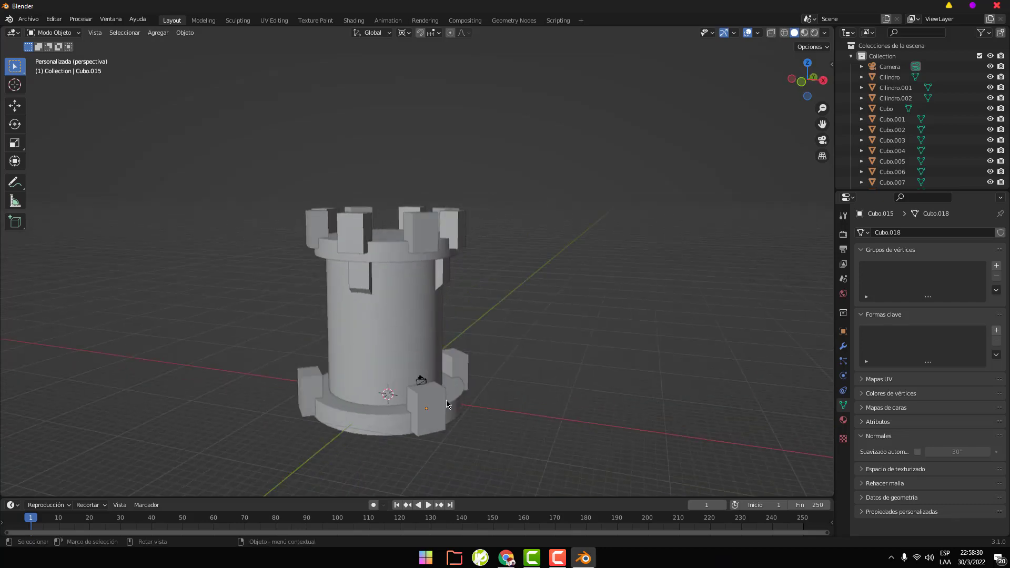
left_click(442, 400)
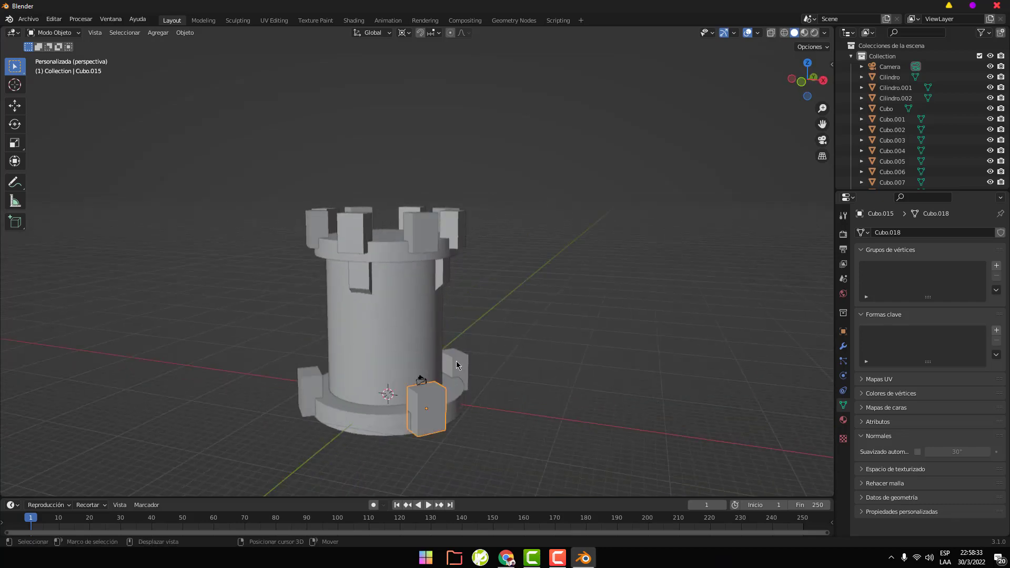
left_click(459, 368, "shift")
left_click(308, 393, "shift")
middle_click_drag(313, 441, 359, 421)
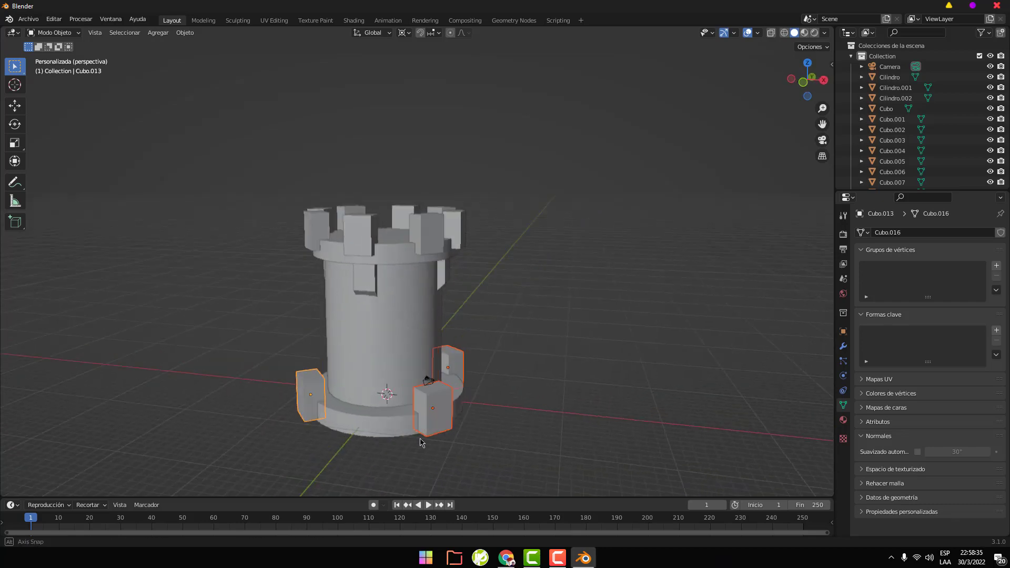
left_click(359, 418, "shift")
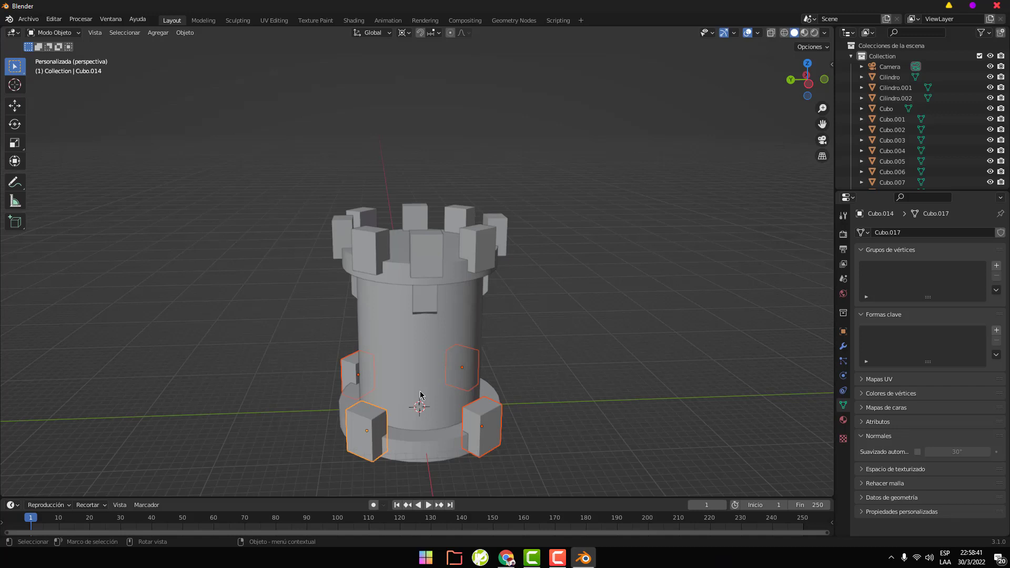
Squash the base blocks to 0.59 height along Z and shift them down vertically
key("s")
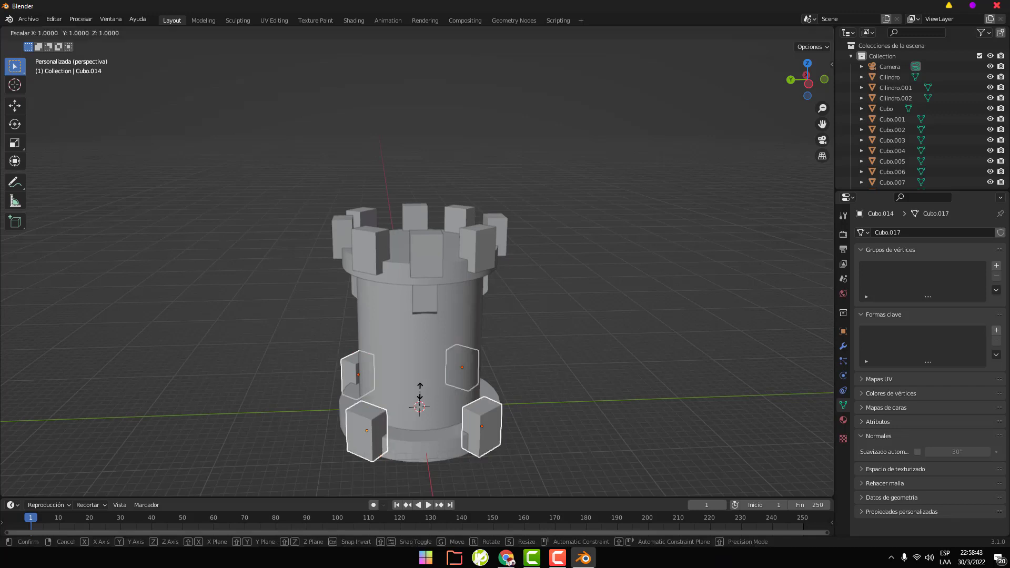
key("z")
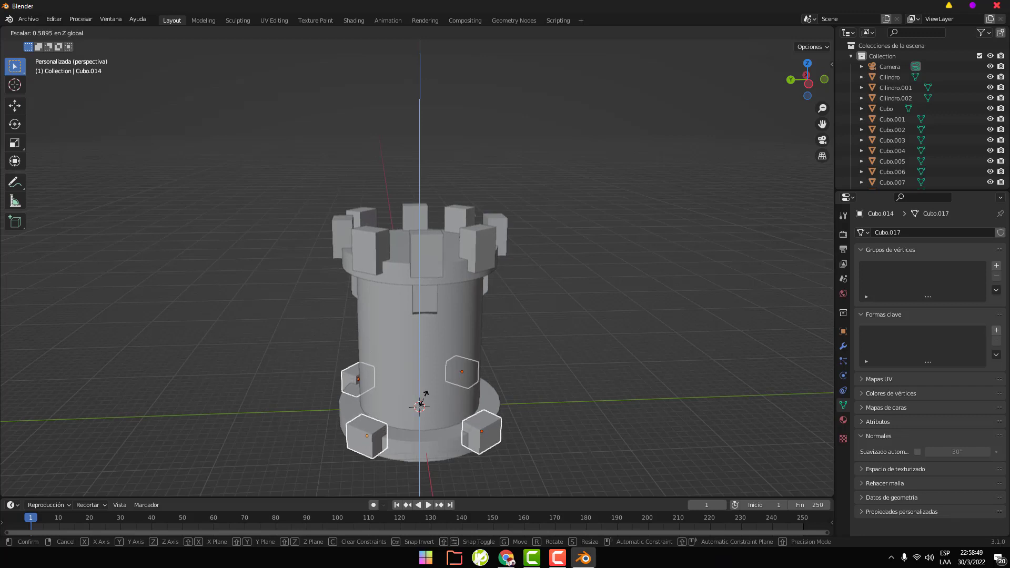
left_click(425, 401)
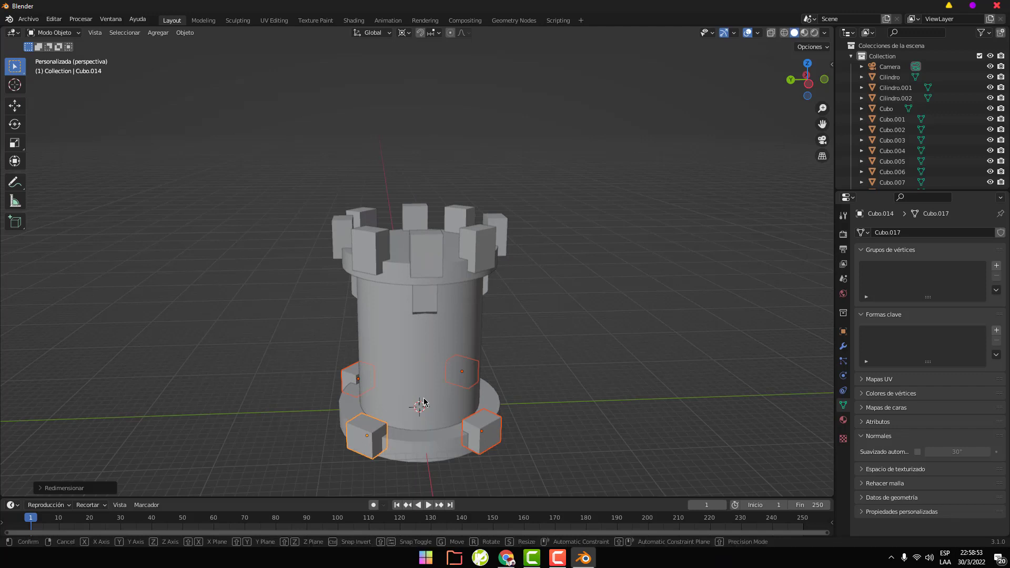
key("shift+d")
key("z")
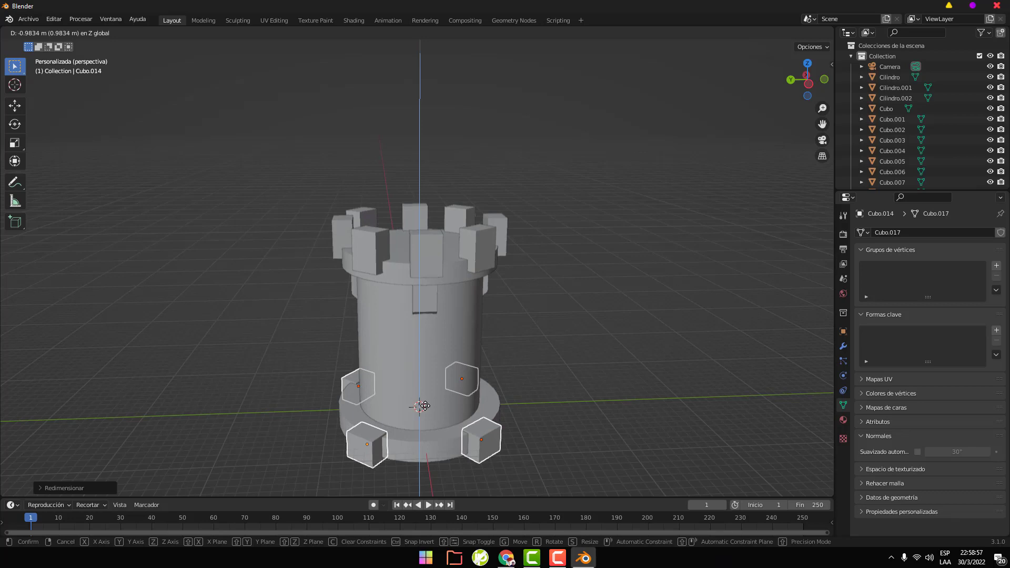
left_click(426, 408)
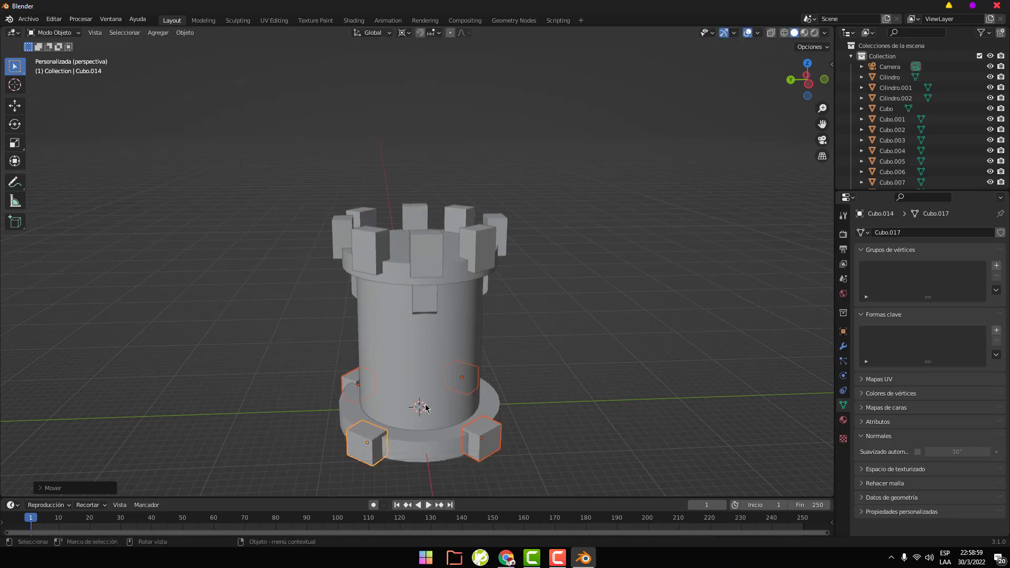
middle_click_drag(427, 408, 430, 358)
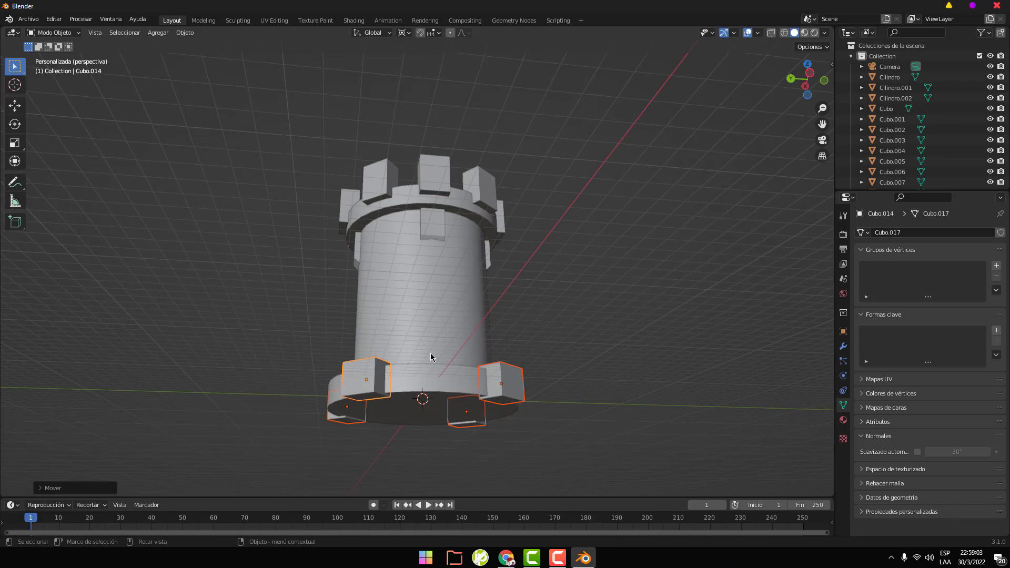
Move the blocks along Z to rest on the base ring, then deselect them
key("g")
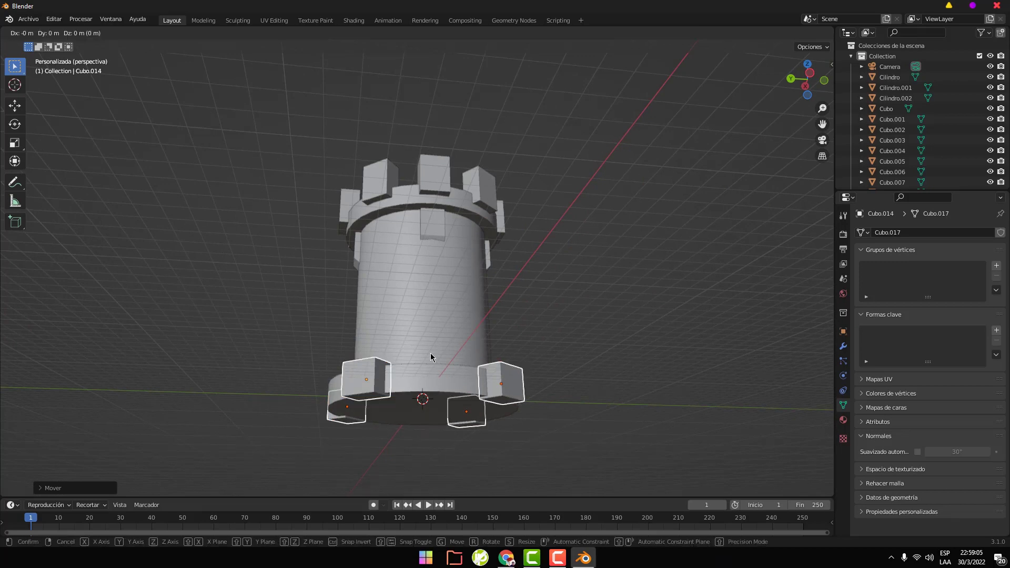
key("z")
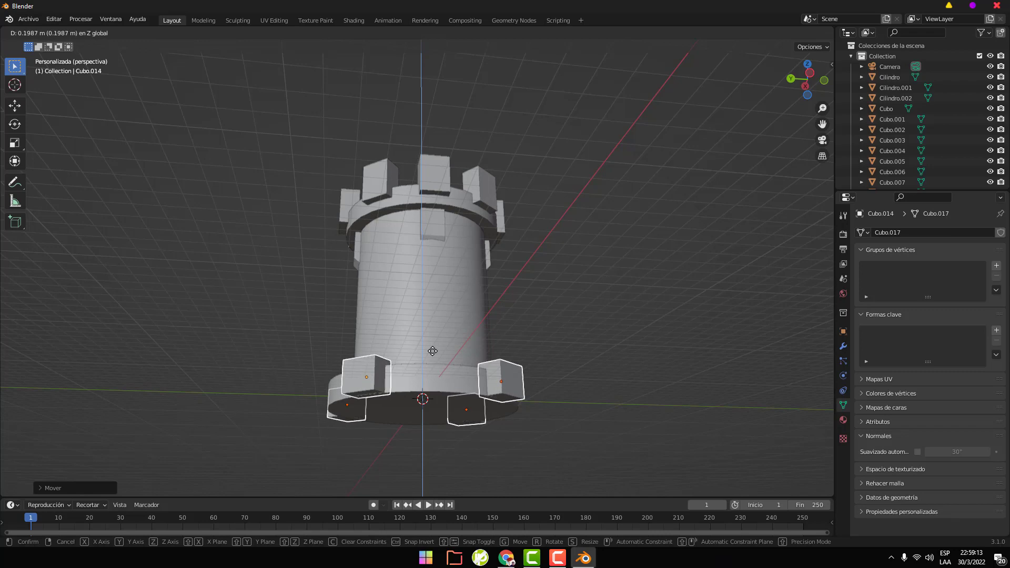
left_click(433, 351)
left_click(528, 432)
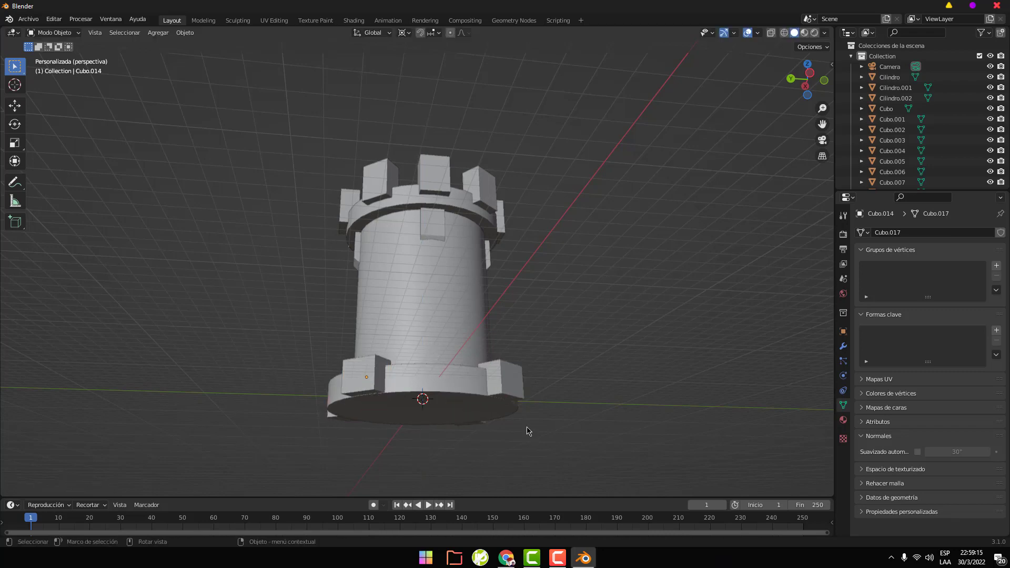
mouse_move(529, 433)
middle_mouse_down()
mouse_move(533, 467)
mouse_move(520, 475)
middle_mouse_up()
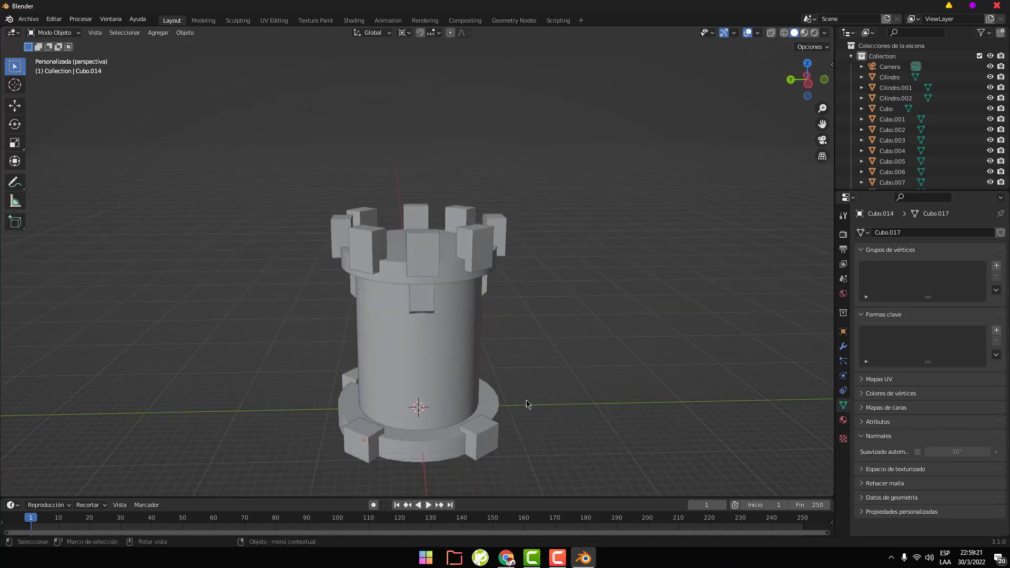
middle_click_drag(528, 406, 536, 424)
Toggle Edit Mode on a block, resize the Blender window, and return to Object Mode
key("Tab")
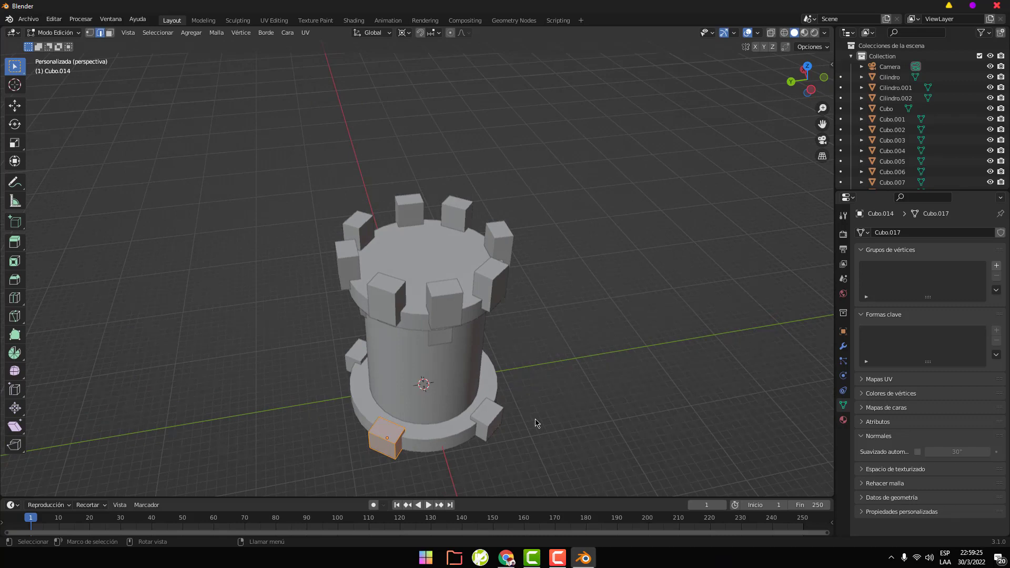
double_click(428, 5)
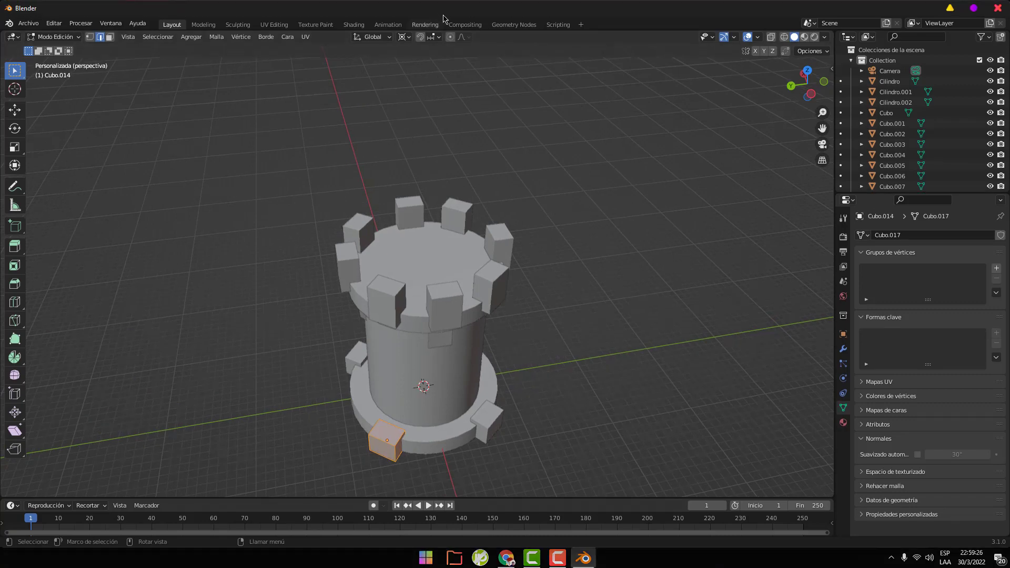
double_click(444, 17)
left_click_drag(446, 15, 444, 15)
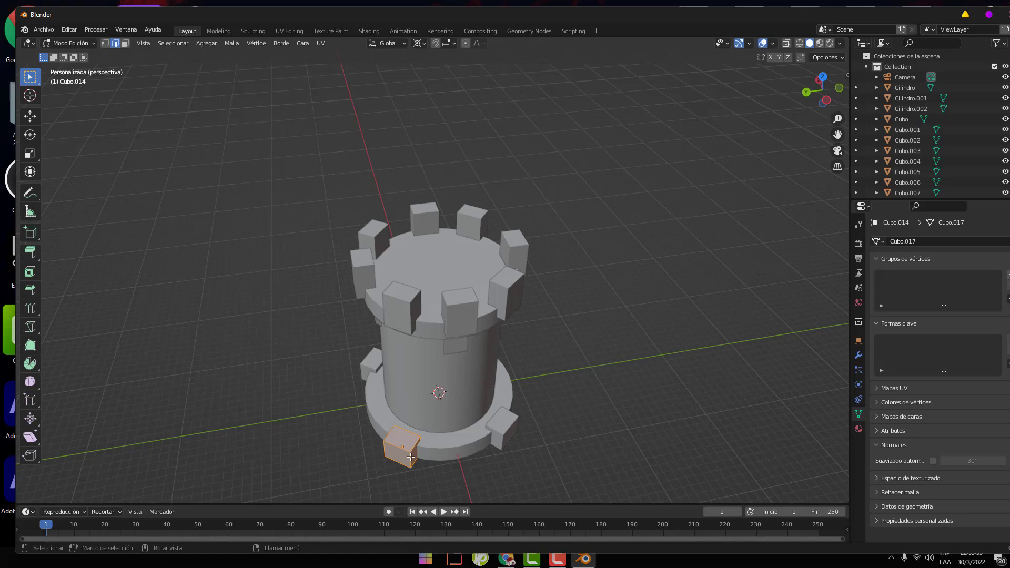
key("Tab")
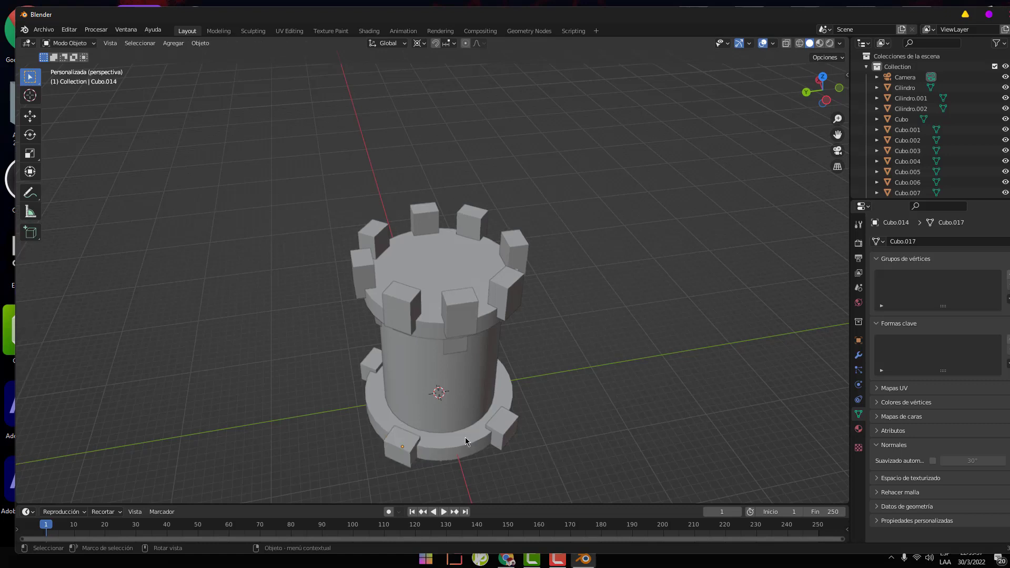
Select the base cylinder Cilindro in Edit Mode and bevel its rim edge
left_click(466, 441)
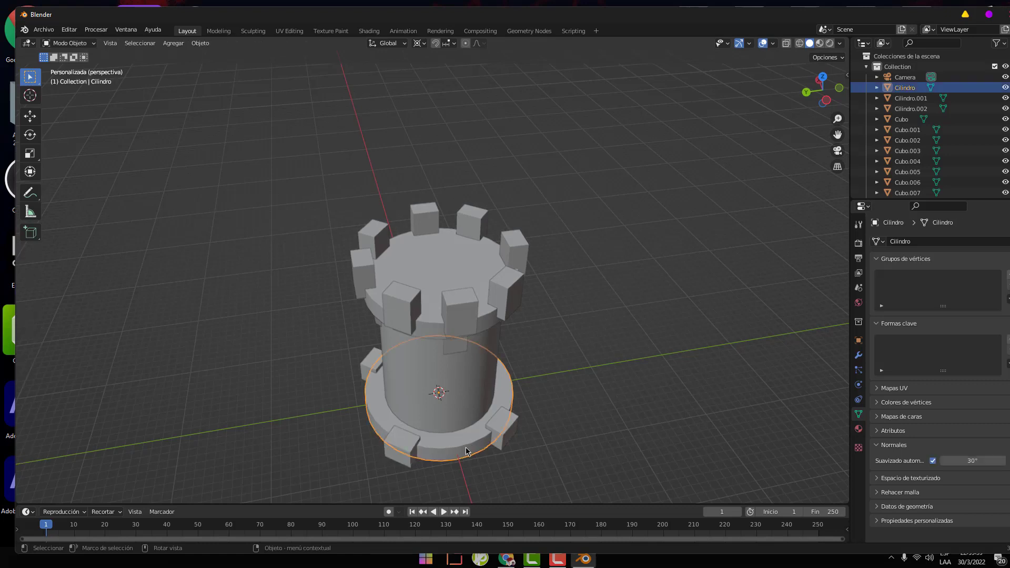
middle_click_drag(466, 451, 465, 441)
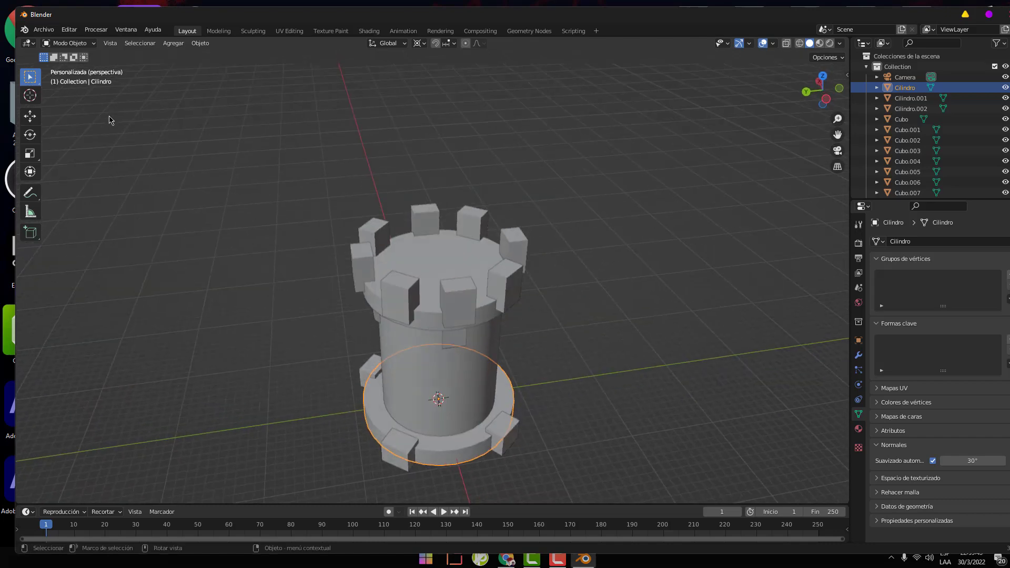
key("Tab")
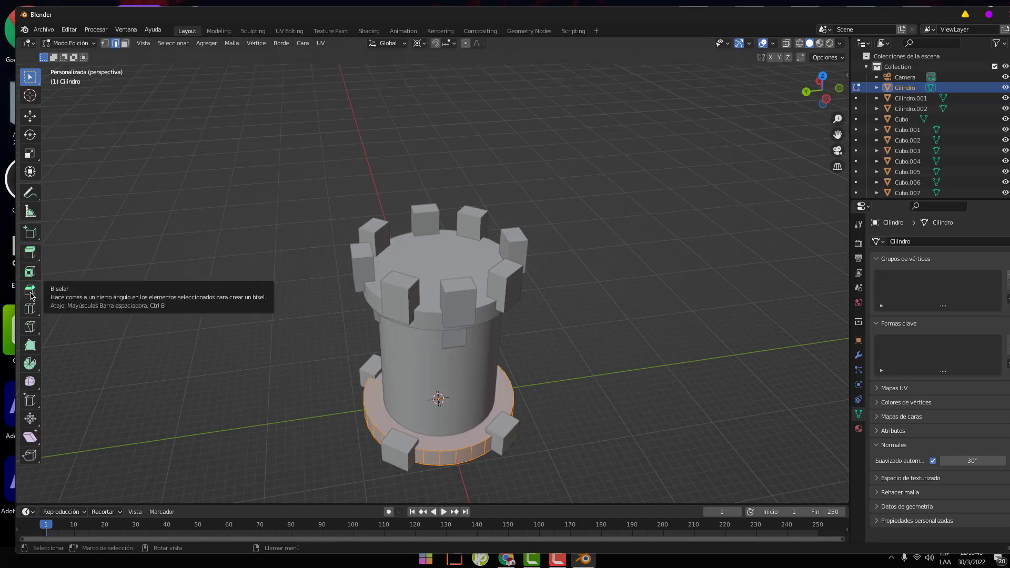
left_click(30, 290)
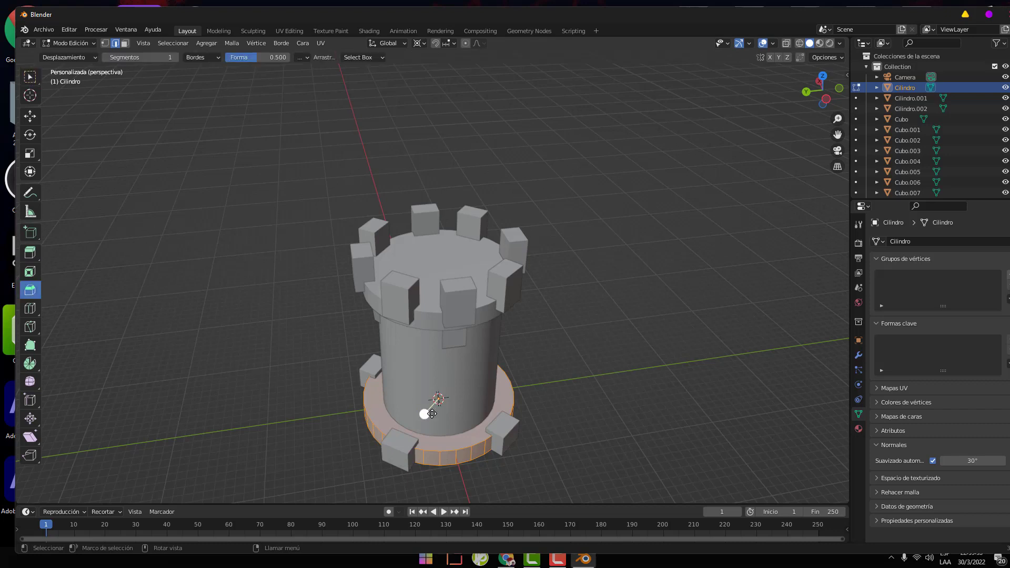
left_click_drag(432, 415, 439, 373)
Zoom in on the base, deselect, then pick the ring face in Face Select mode
middle_click_drag(556, 427, 575, 365)
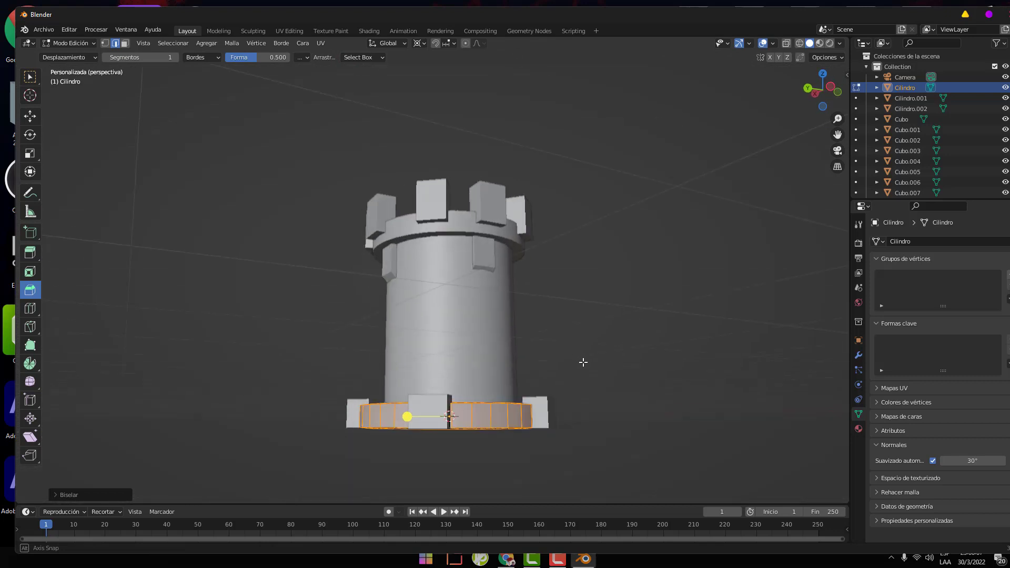
middle_click_drag(576, 365, 556, 422)
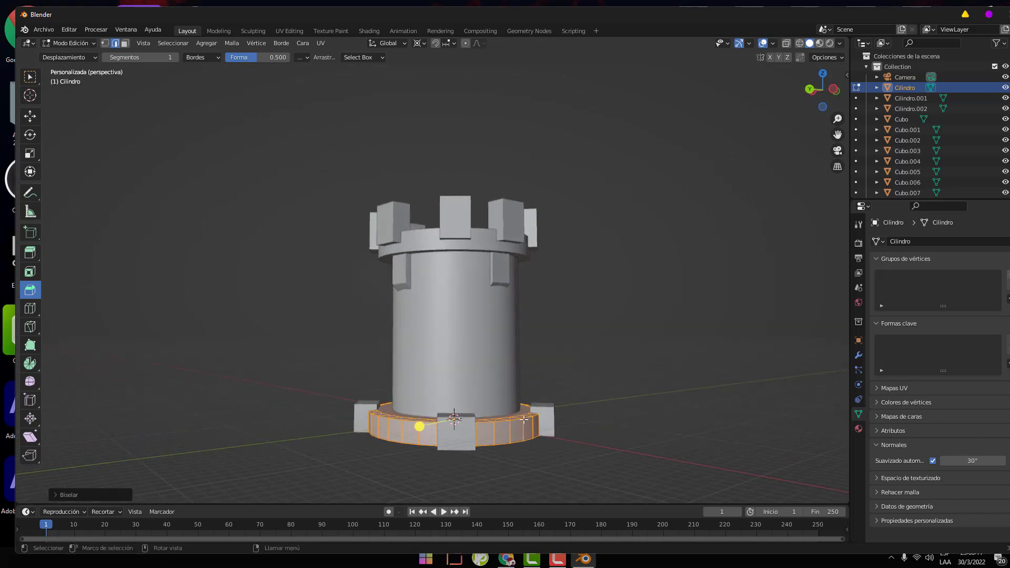
scroll(524, 419, "up", 3)
middle_click_drag(605, 357, 611, 377)
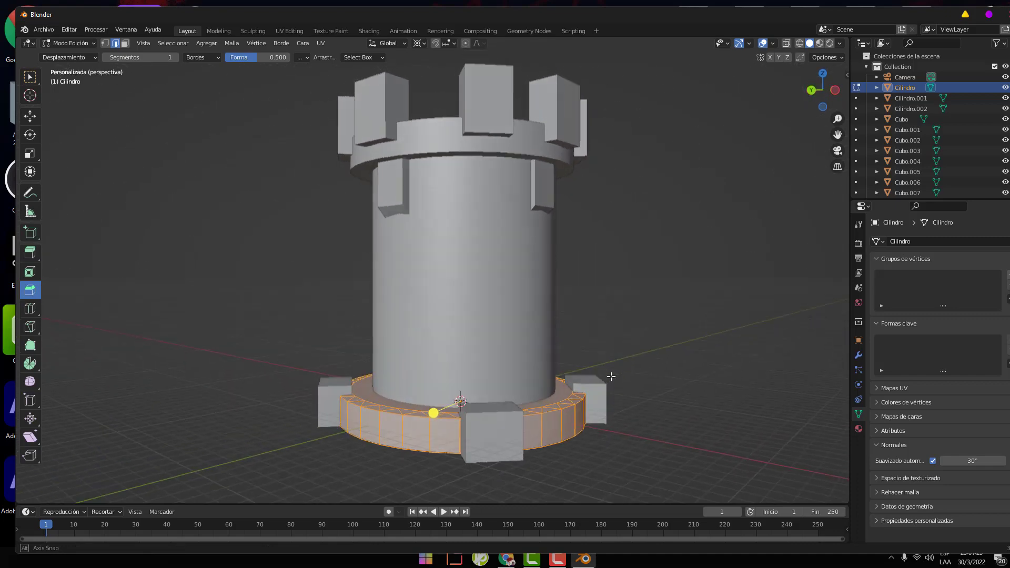
left_click(658, 420)
mouse_move(582, 474)
middle_mouse_down()
mouse_move(614, 479)
mouse_move(487, 489)
mouse_move(463, 478)
middle_mouse_up()
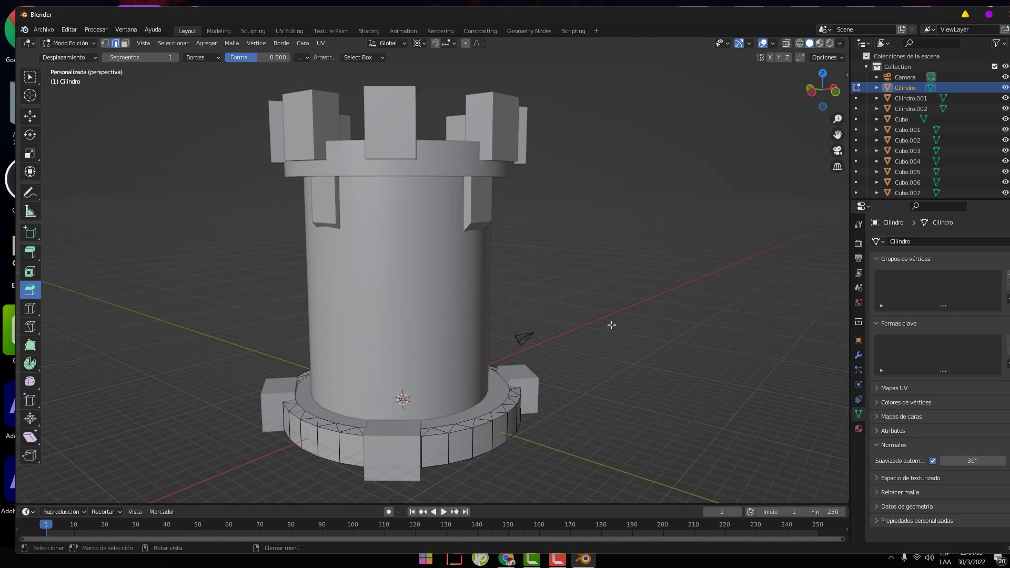
left_click(126, 45)
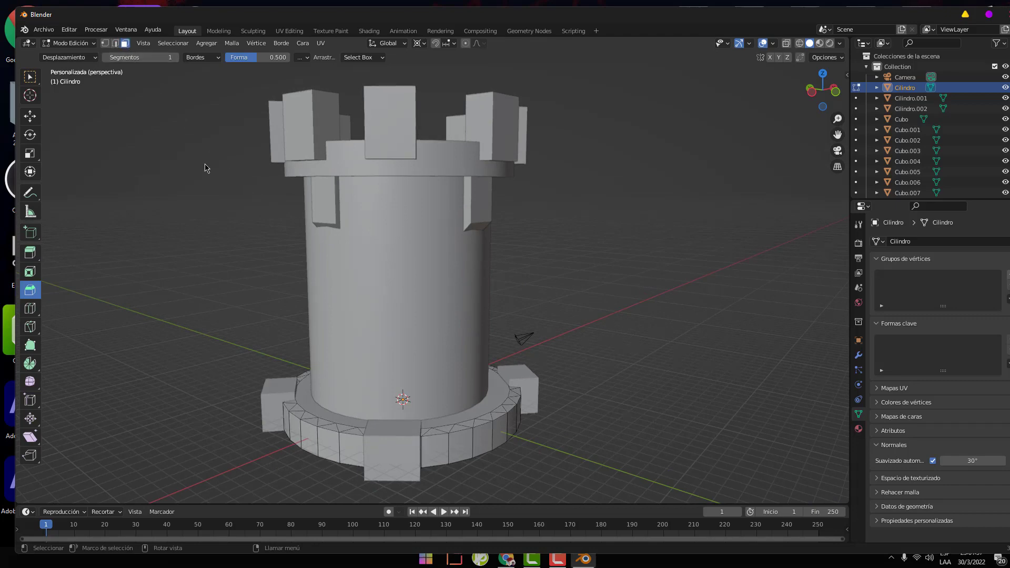
left_click(392, 431)
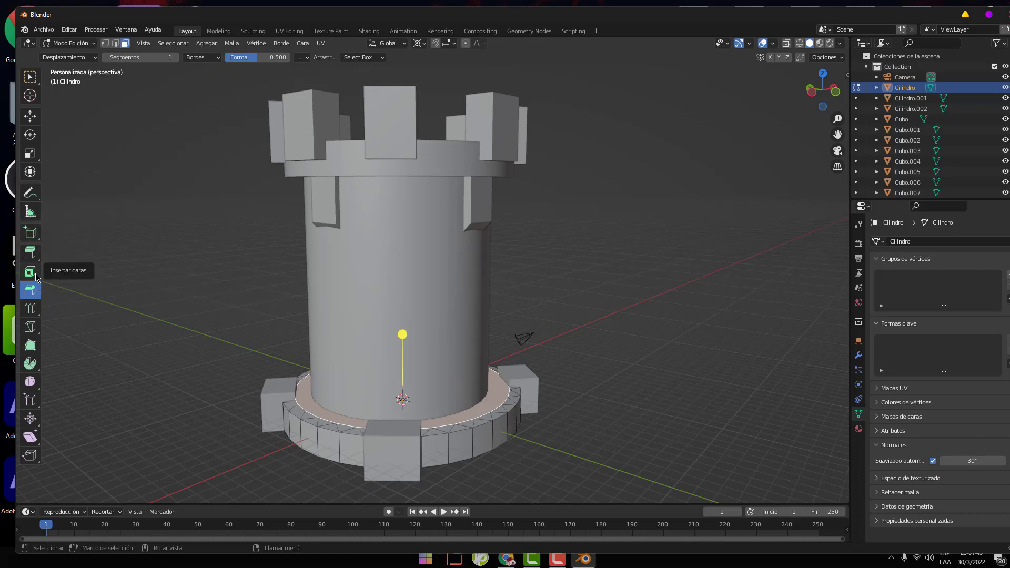
Extrude the base ring face about 0.29 m along its normal, then return to Object Mode
left_click(30, 254)
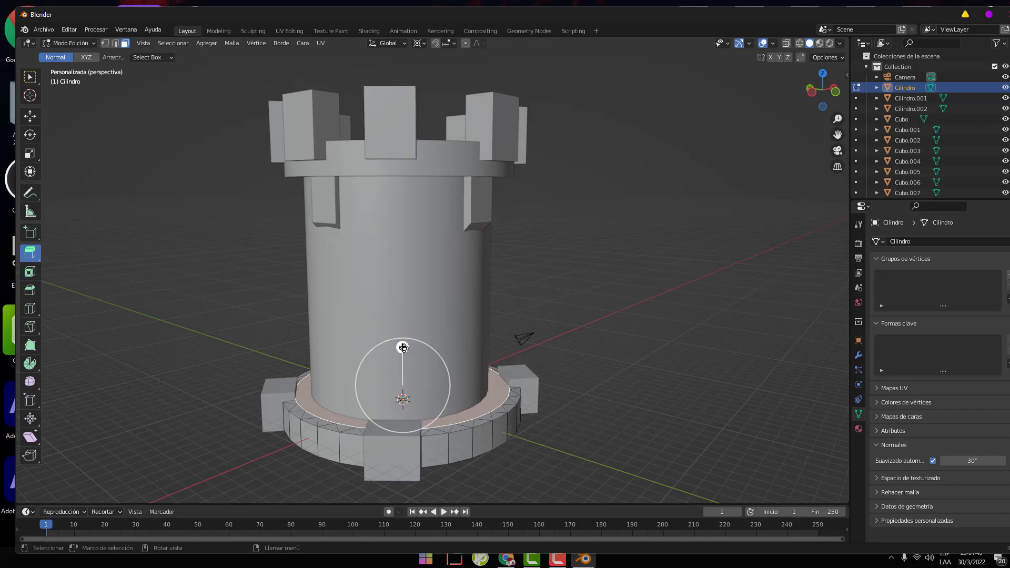
left_click_drag(403, 347, 405, 342)
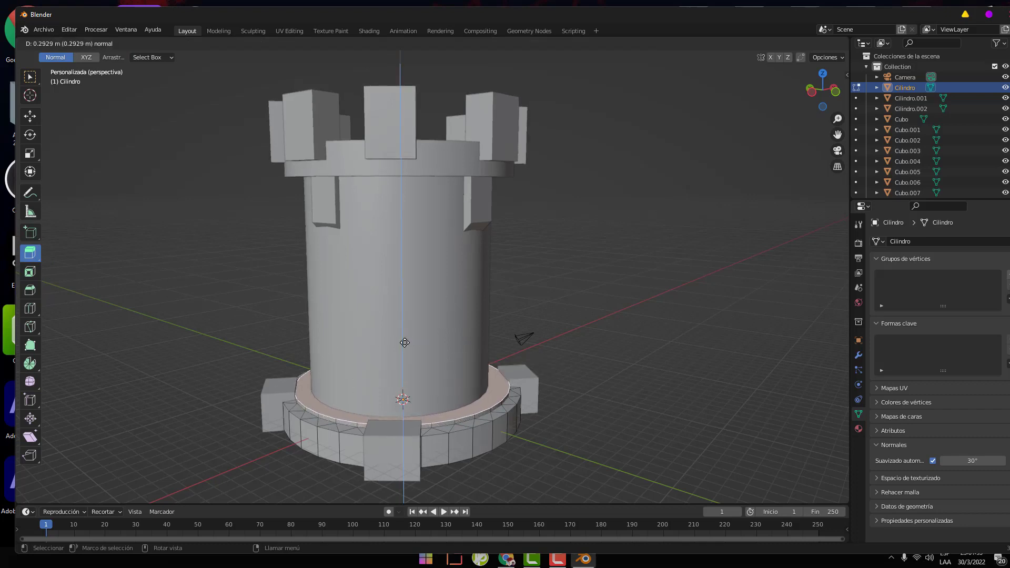
left_click_drag(405, 342, 404, 343)
left_click(594, 450)
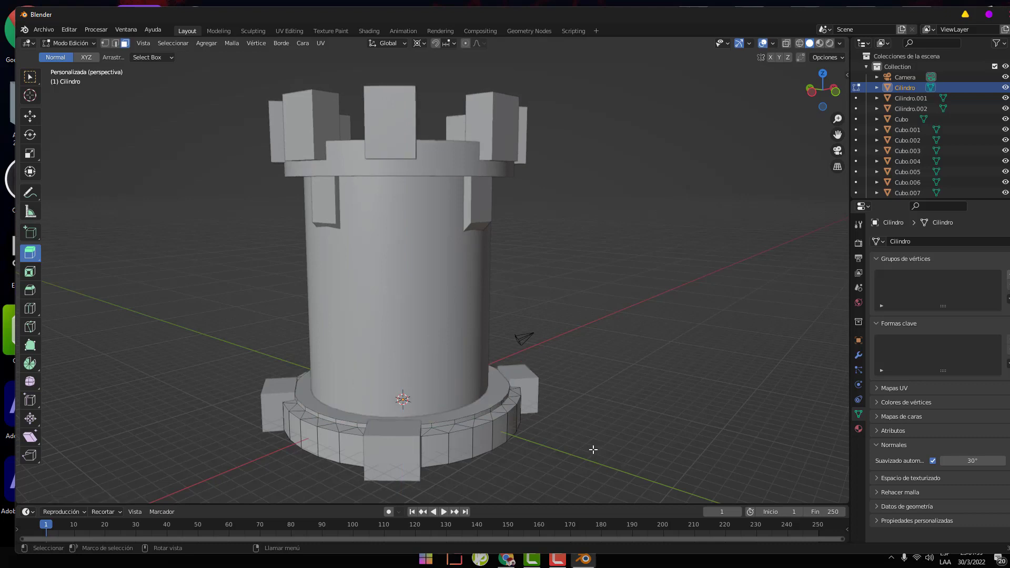
mouse_move(594, 450)
middle_mouse_down()
mouse_move(569, 422)
mouse_move(592, 447)
middle_mouse_up()
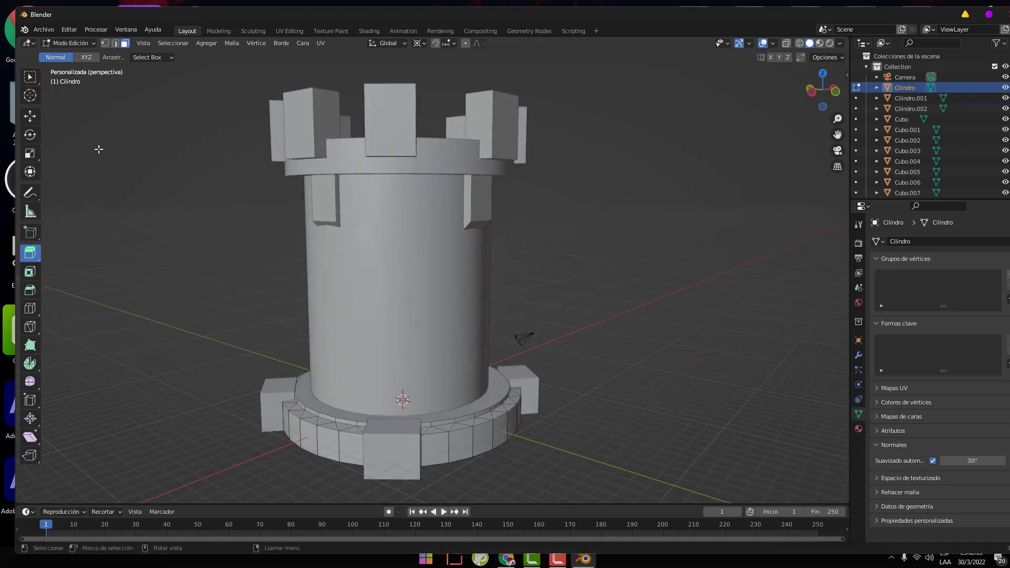
key("Tab")
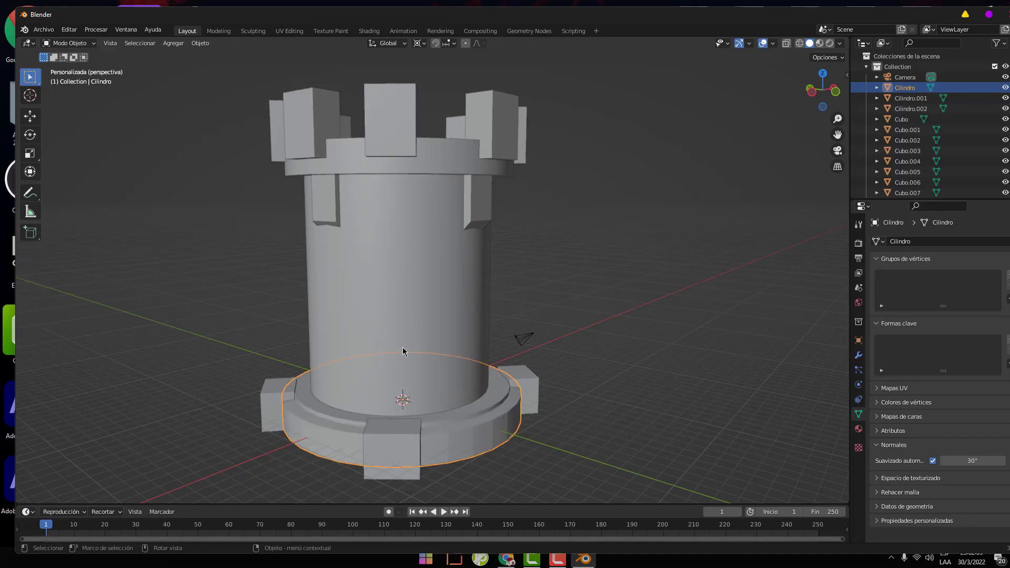
Select all eight battlement cubes, Cubo through Cubo.008, on top of the tower
left_click(616, 435)
mouse_move(615, 435)
middle_mouse_down()
mouse_move(581, 422)
mouse_move(458, 429)
mouse_move(406, 442)
mouse_move(420, 478)
mouse_move(642, 279)
mouse_move(635, 327)
mouse_move(625, 334)
mouse_move(464, 318)
middle_mouse_up()
scroll(465, 318, "down", 2)
left_click(464, 317)
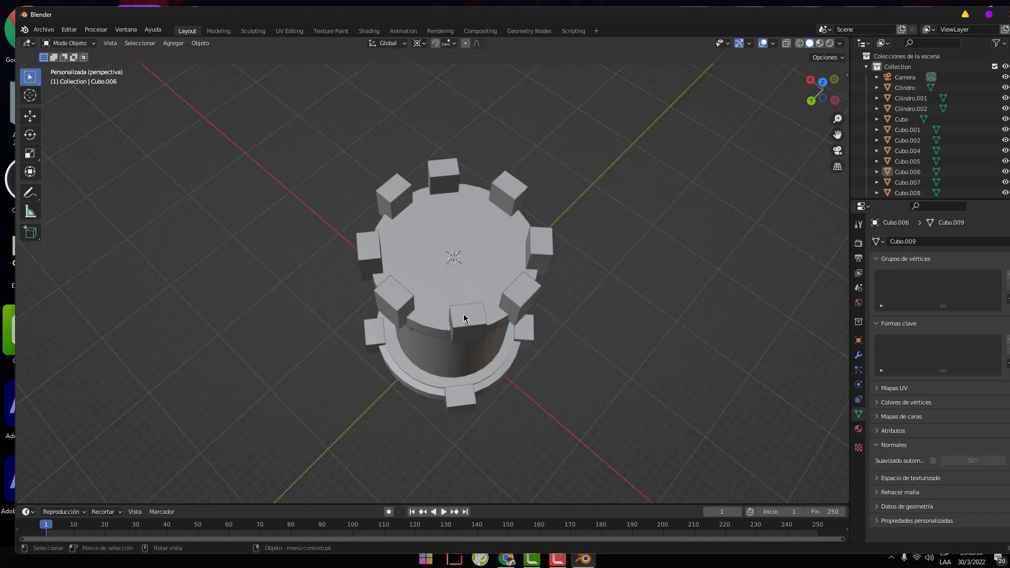
left_click(465, 318)
left_click(532, 296, "shift")
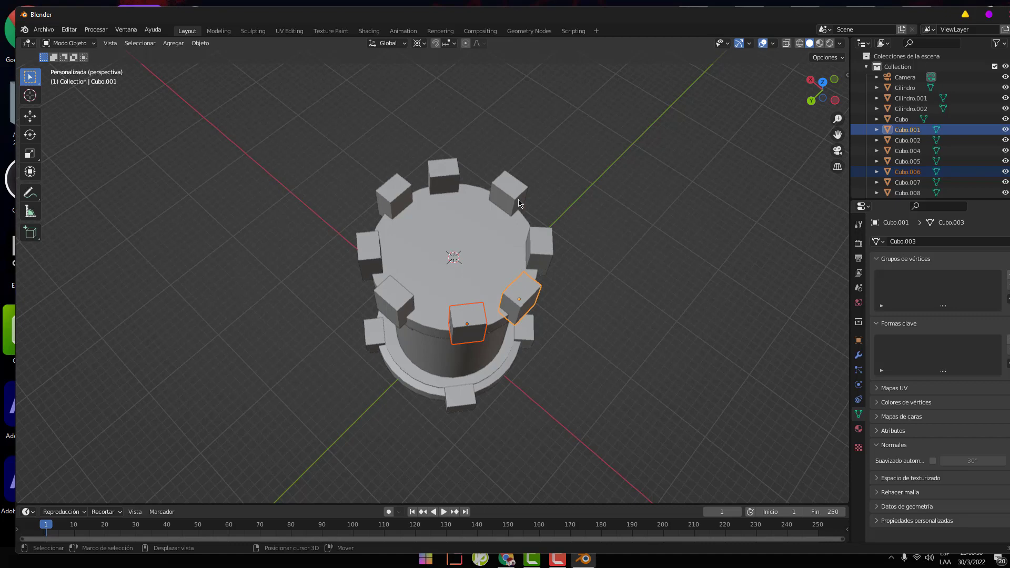
left_click(510, 192, "shift")
left_click(451, 182, "shift")
left_click(406, 185, "shift")
left_click(538, 251, "shift")
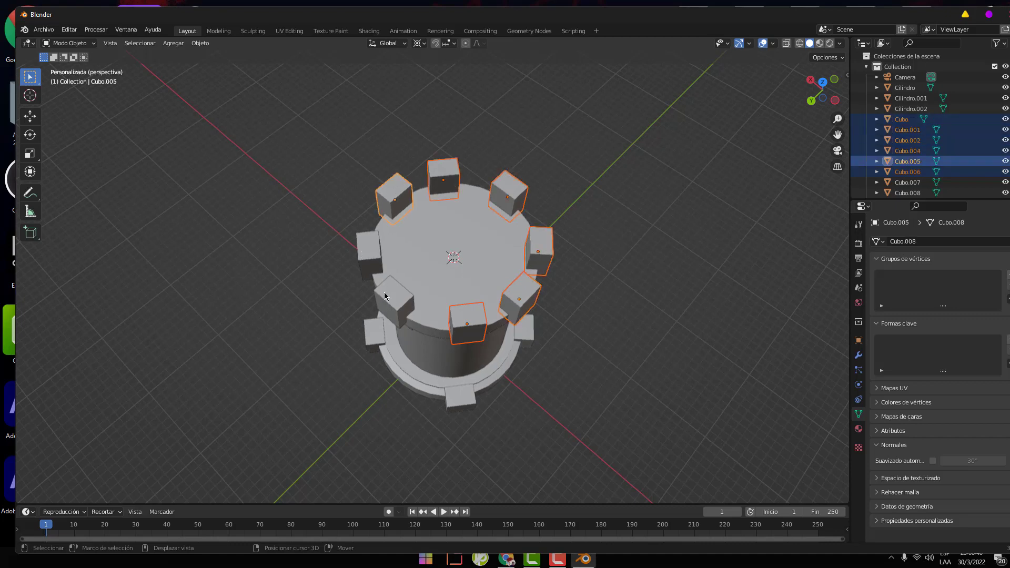
left_click(385, 297, "shift")
left_click(370, 254, "shift")
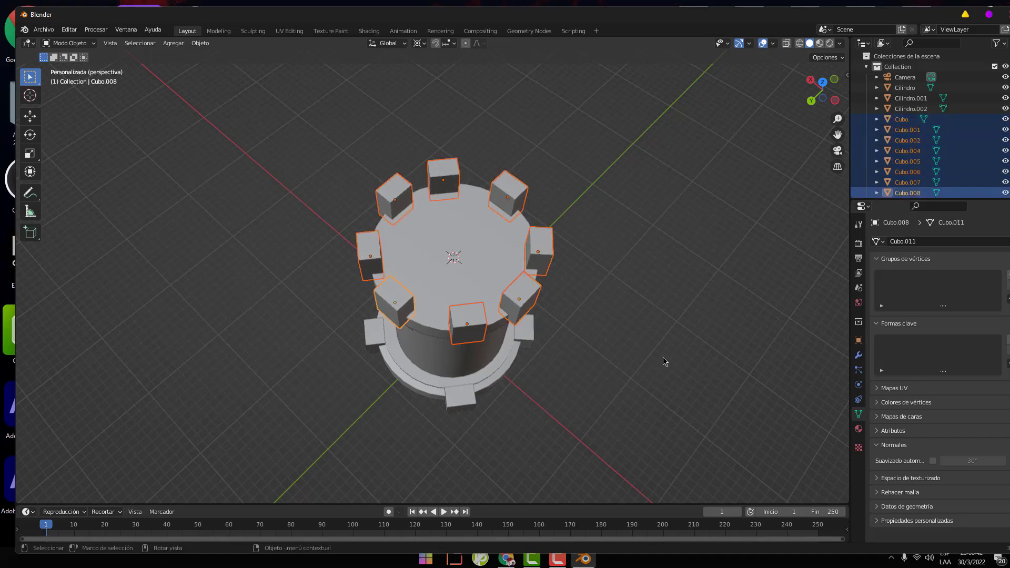
In Edit Mode, select the top face of each battlement cube
key("Tab")
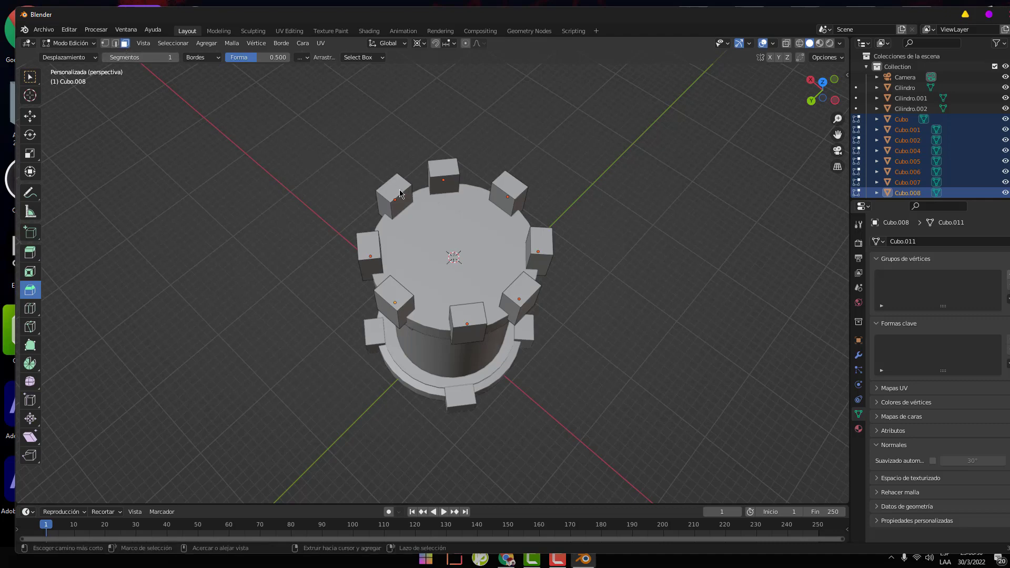
left_click(398, 190)
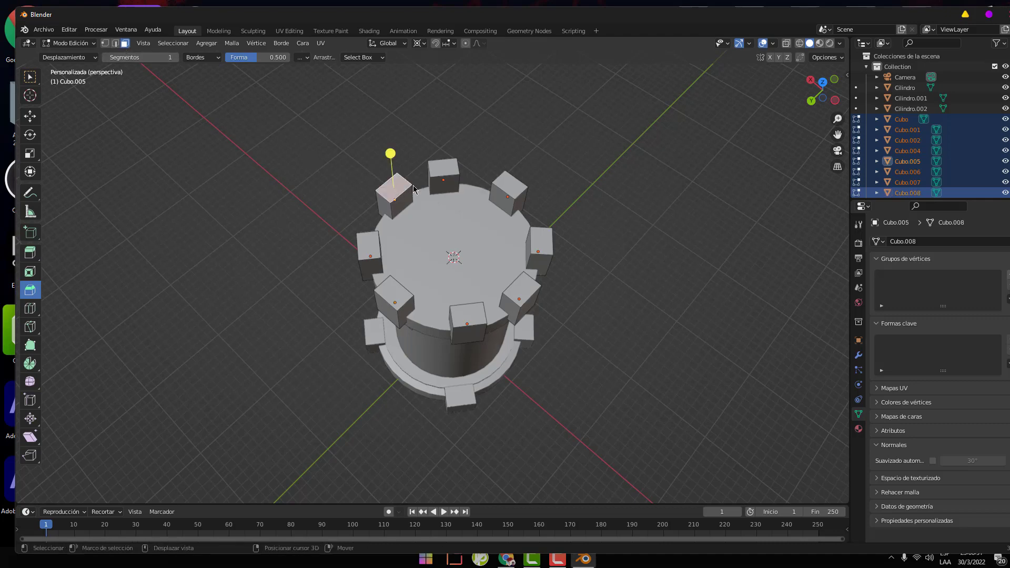
left_click(439, 174, "shift")
left_click(544, 240, "shift")
left_click(526, 288, "shift")
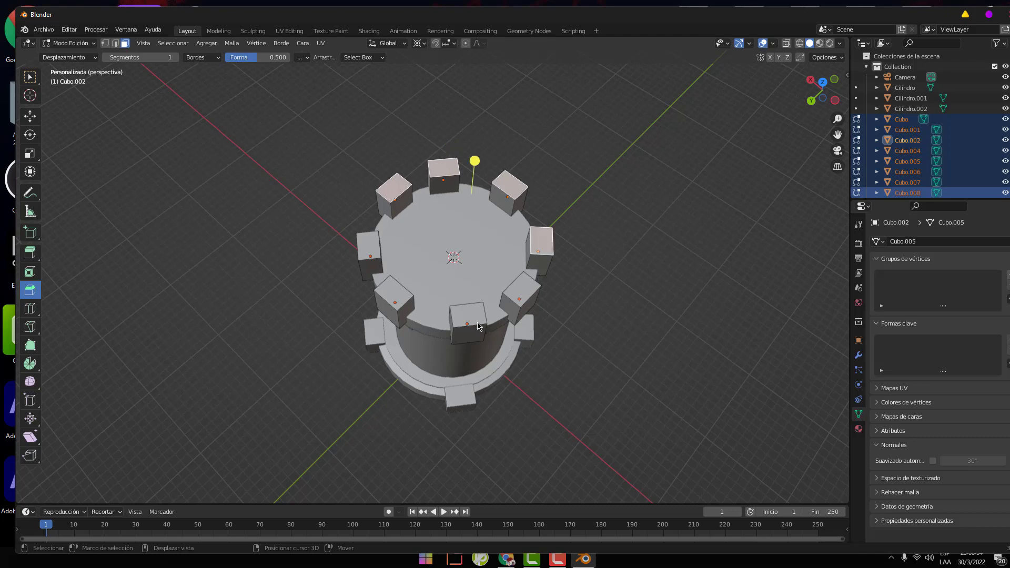
left_click(474, 324, "shift")
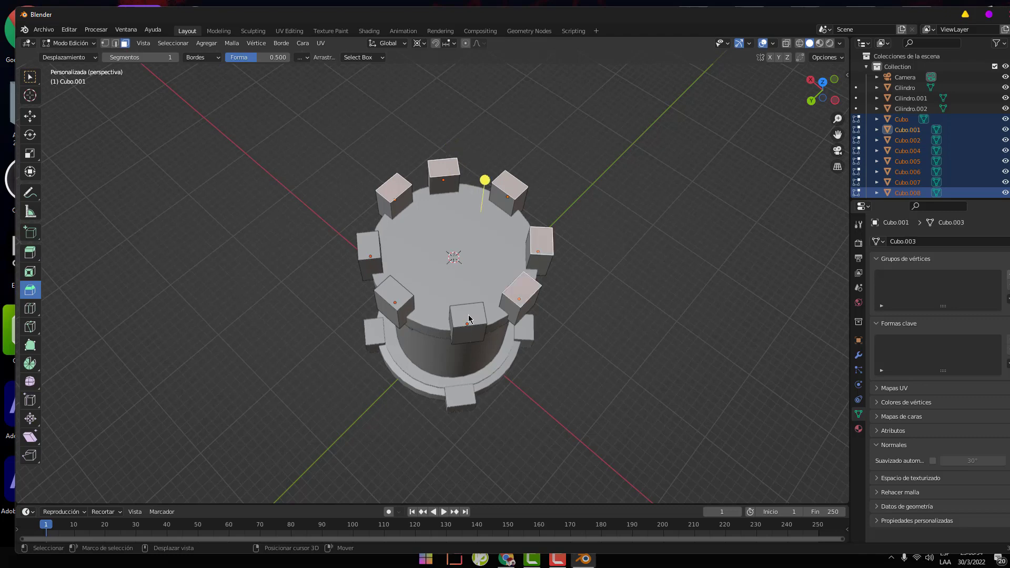
left_click(369, 250, "shift")
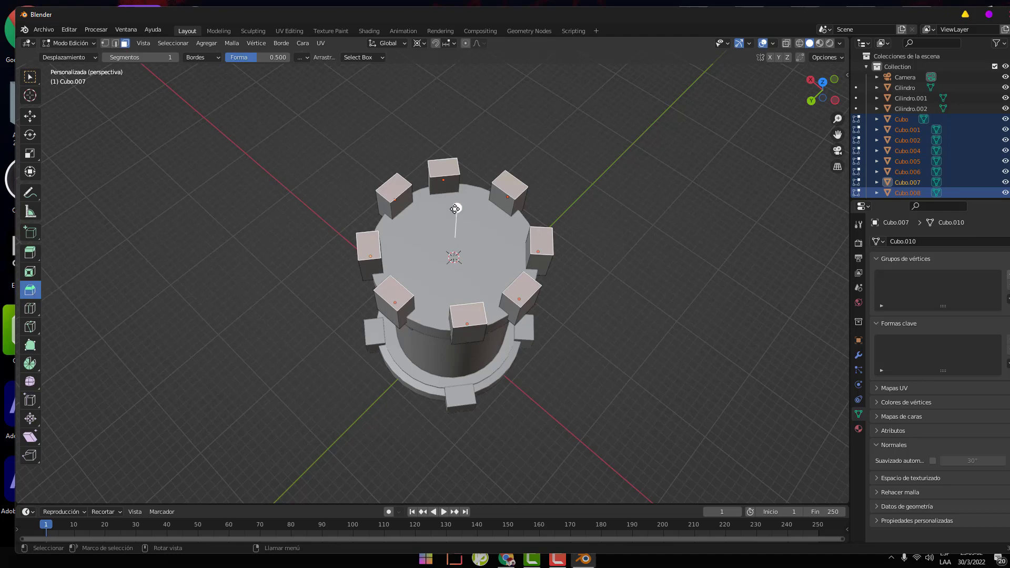
Bevel the eight battlement top faces with one segment into pointed pyramid caps
left_click_drag(457, 207, 455, 193)
middle_click_drag(604, 304, 605, 274)
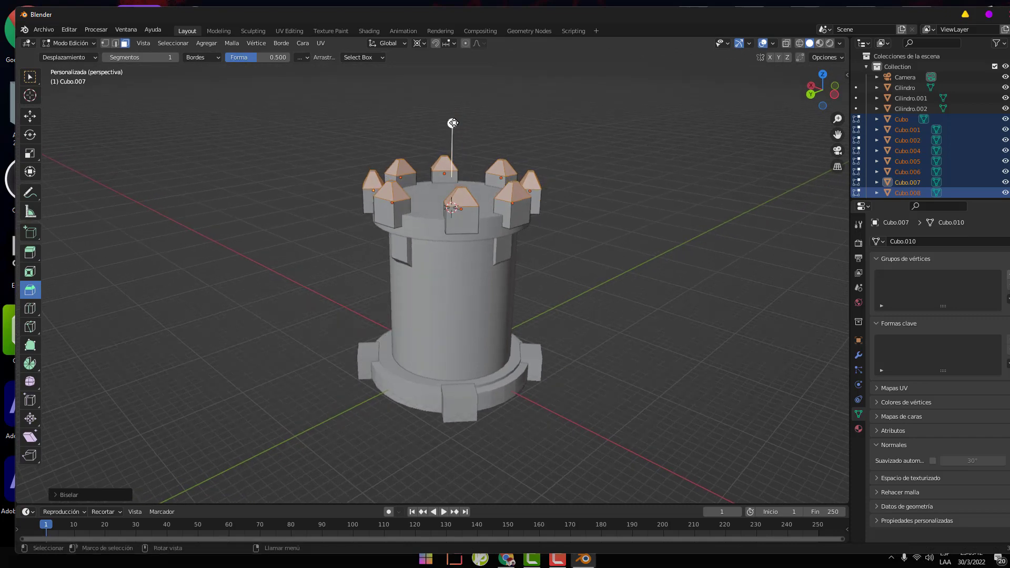
mouse_move(453, 123)
left_mouse_down()
mouse_move(454, 114)
mouse_move(452, 152)
left_mouse_up()
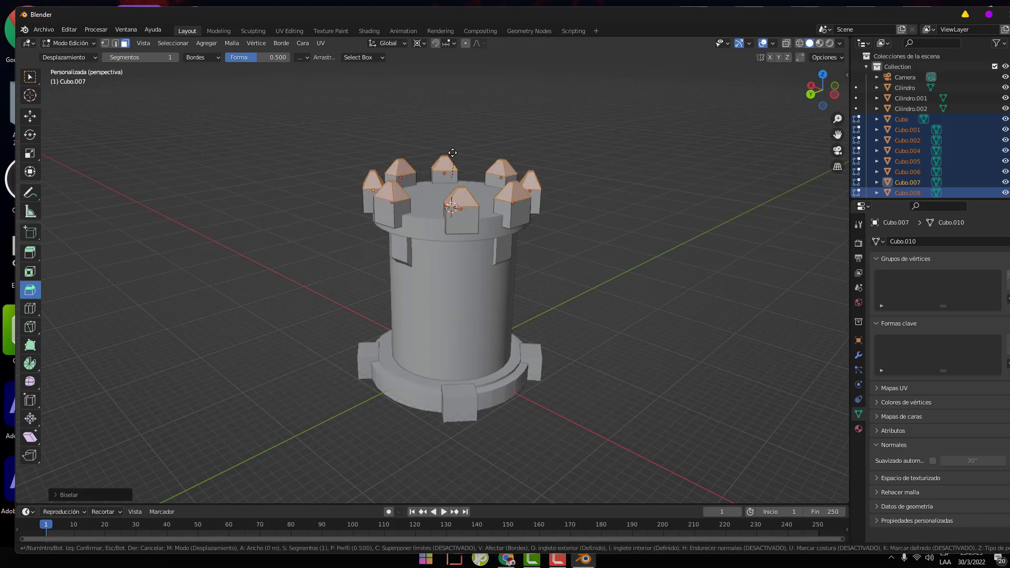
left_click_drag(453, 153, 453, 152)
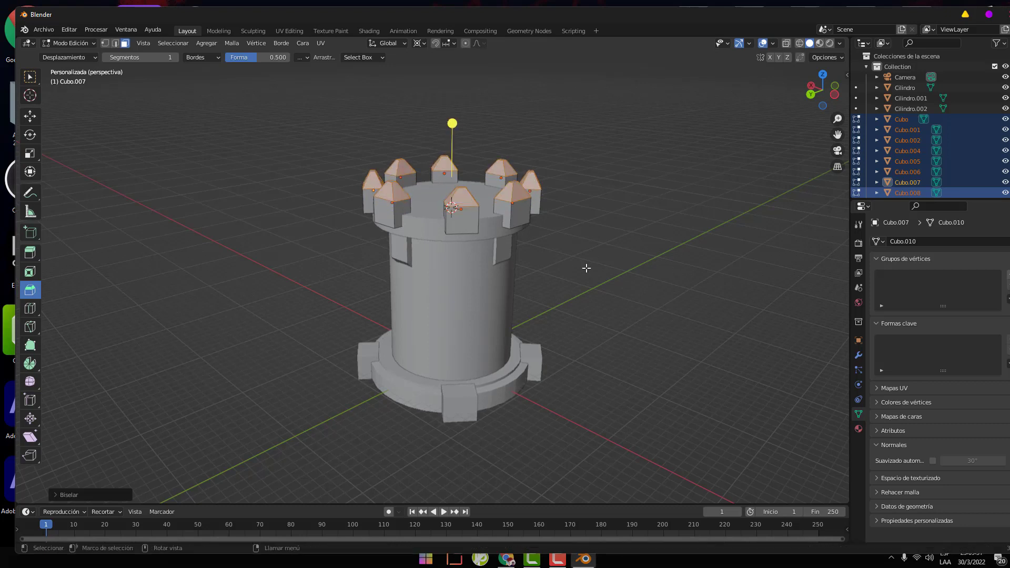
left_click(582, 276)
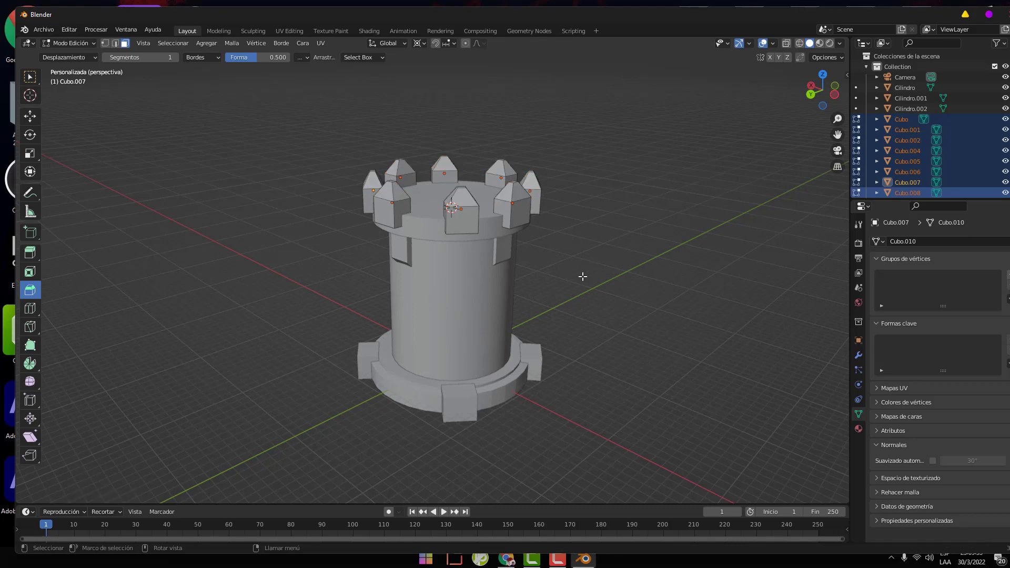
mouse_move(437, 438)
middle_mouse_down()
mouse_move(544, 418)
mouse_move(421, 448)
mouse_move(410, 441)
middle_mouse_up()
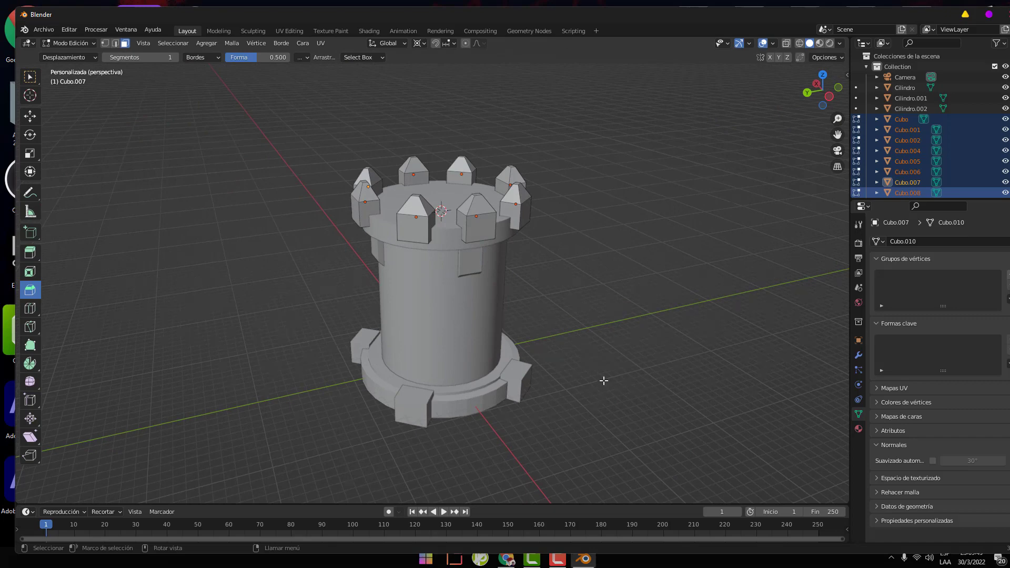
Select the four blocks around the base ring, including Cubo.016, and enter Edit Mode
key("Tab")
key("alt+a")
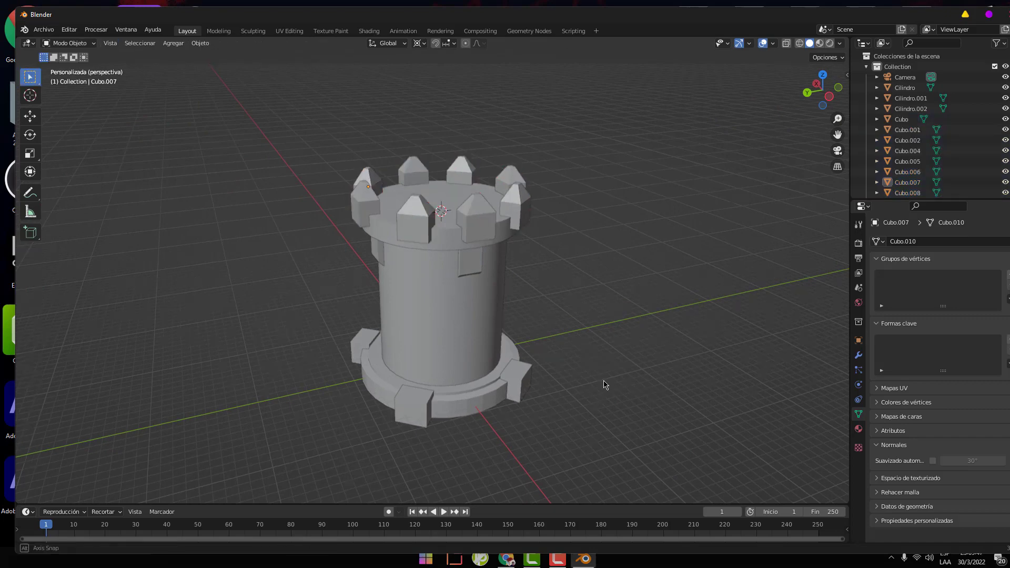
mouse_move(604, 385)
middle_mouse_down()
mouse_move(580, 354)
mouse_move(520, 354)
mouse_move(486, 374)
mouse_move(484, 363)
middle_mouse_up()
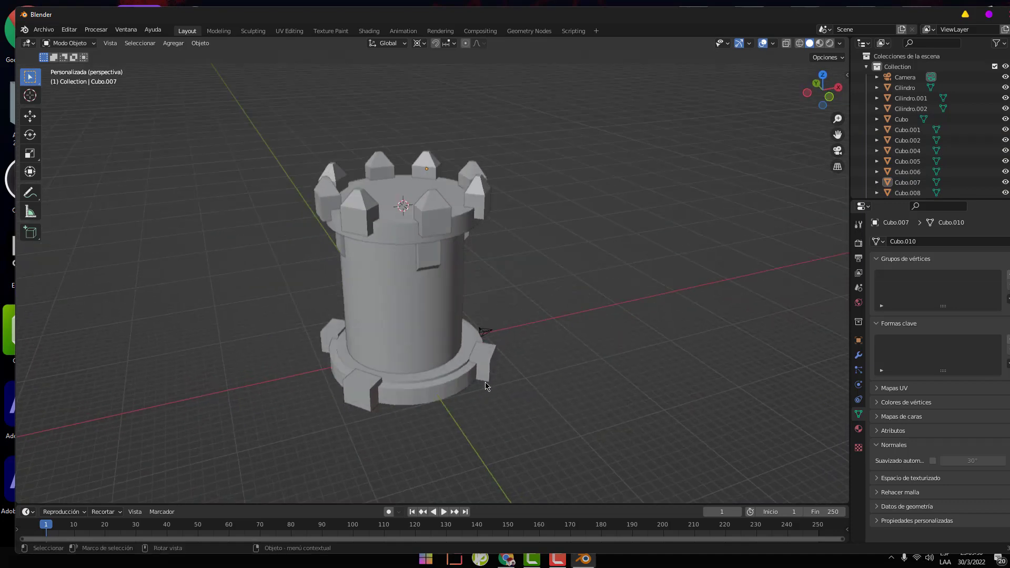
left_click(484, 355)
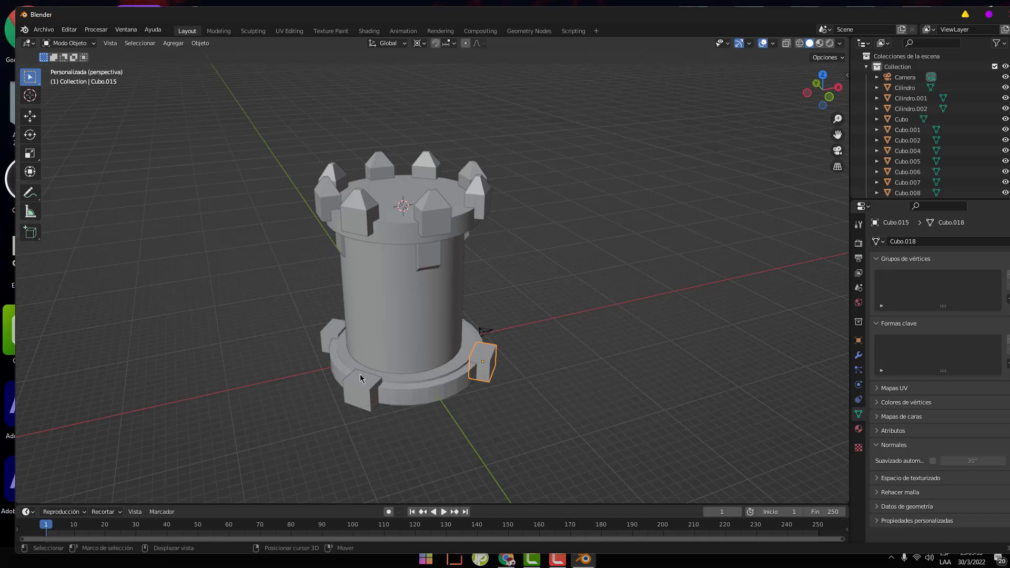
left_click(360, 374, "shift")
left_click(331, 337, "shift")
middle_click_drag(482, 429, 498, 342)
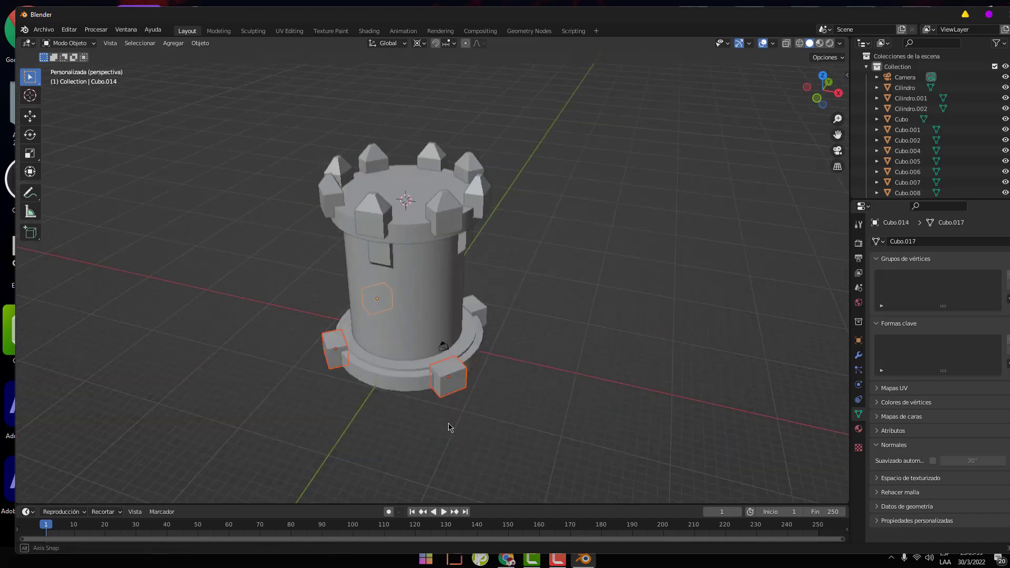
left_click(499, 345, "shift")
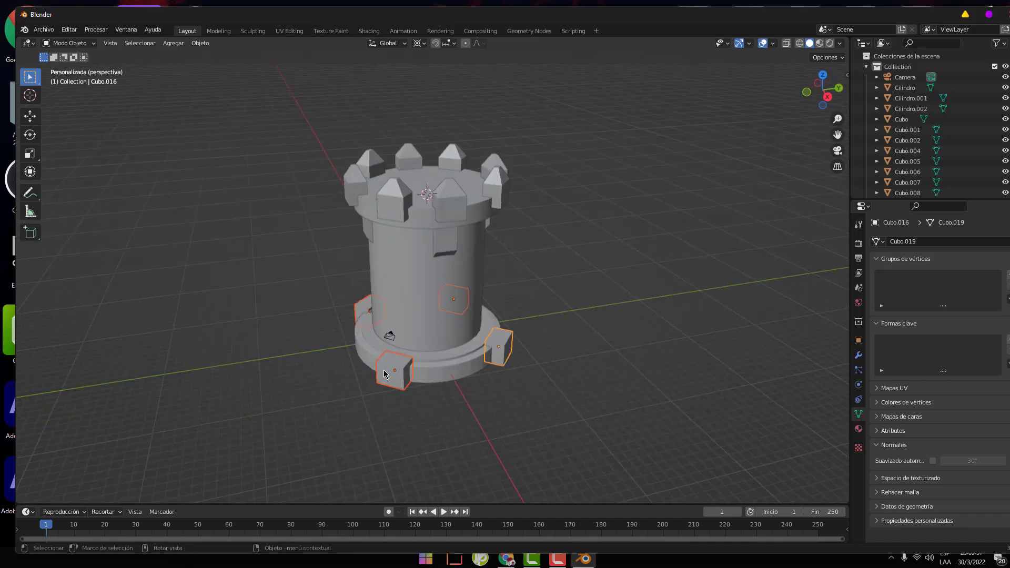
key("Tab")
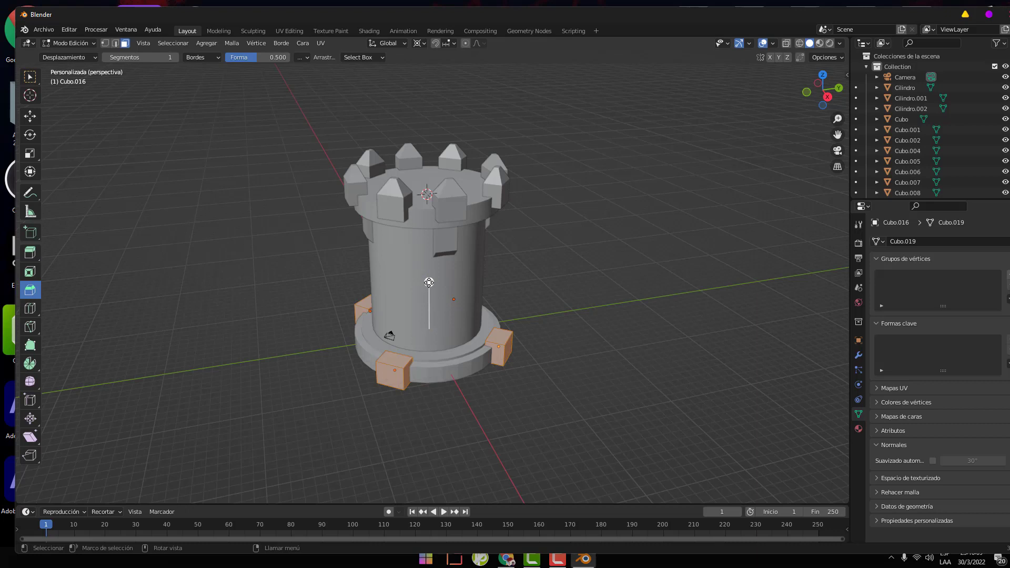
Bevel the edges of the small base blocks, then return to Object Mode
left_click_drag(429, 282, 428, 278)
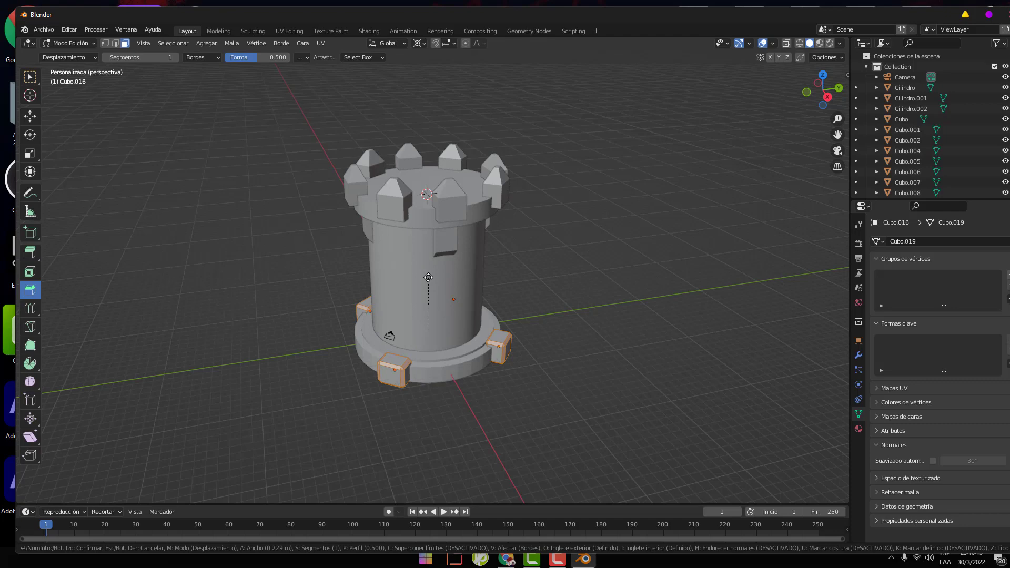
left_click_drag(428, 278, 428, 277)
left_click(456, 406)
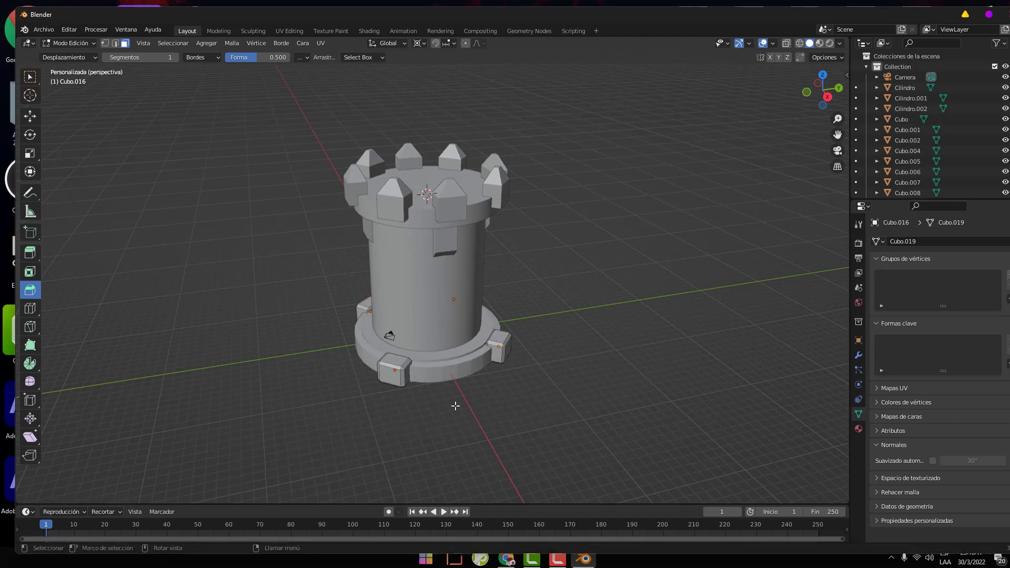
middle_click_drag(438, 413, 529, 384)
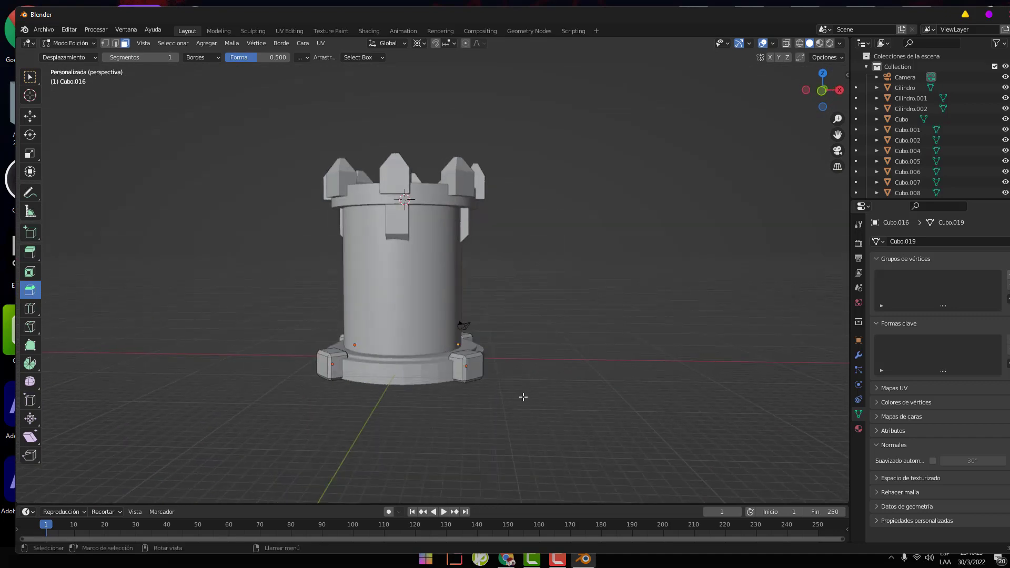
key("Tab")
Select Cilindro.002, the wide cylinder capping the top of the tower
left_click(524, 401)
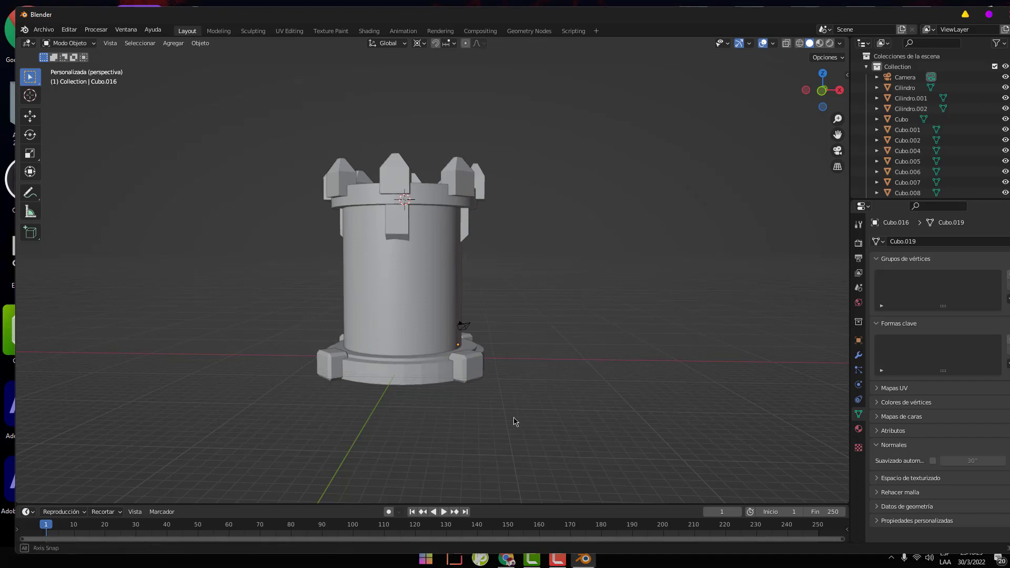
mouse_move(515, 421)
middle_mouse_down()
mouse_move(358, 456)
mouse_move(268, 424)
mouse_move(259, 458)
mouse_move(237, 479)
mouse_move(587, 468)
middle_mouse_up()
mouse_move(546, 428)
middle_mouse_down()
mouse_move(528, 413)
mouse_move(528, 434)
middle_mouse_up()
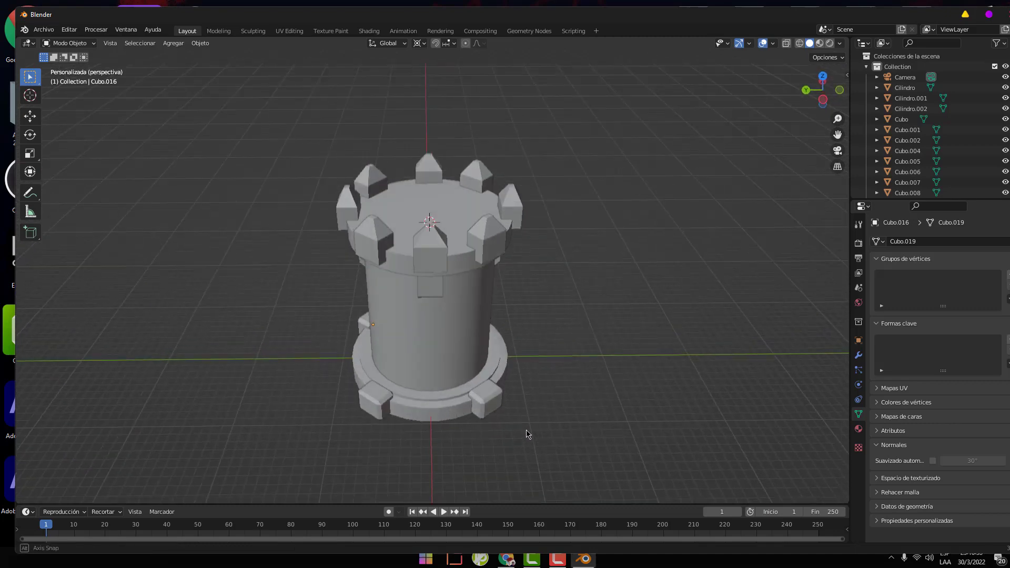
left_click(460, 263)
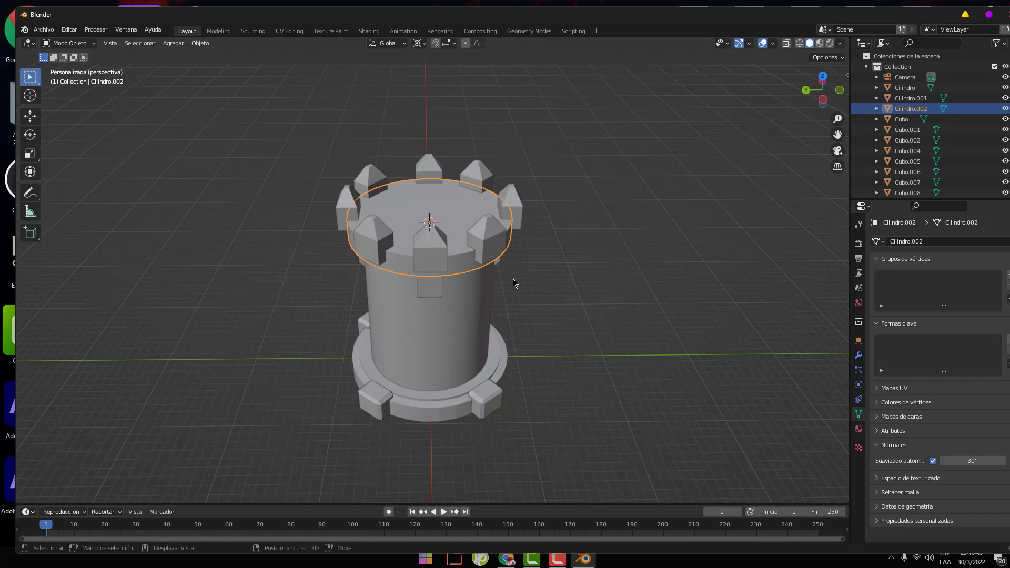
Duplicate the cap cylinder, scale the copy to about 0.707, and raise it along Z
key("shift+d")
key("s")
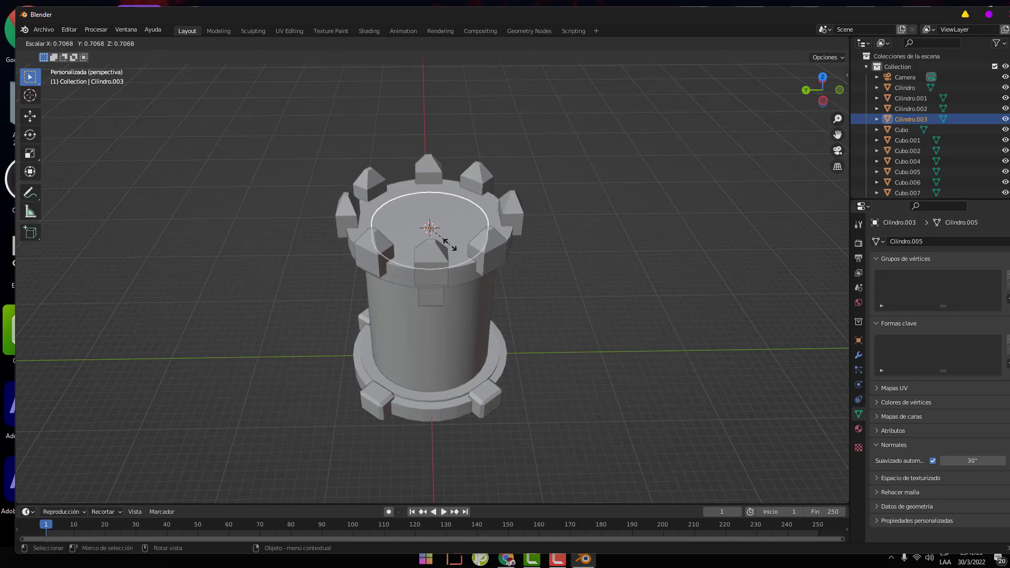
left_click(450, 245)
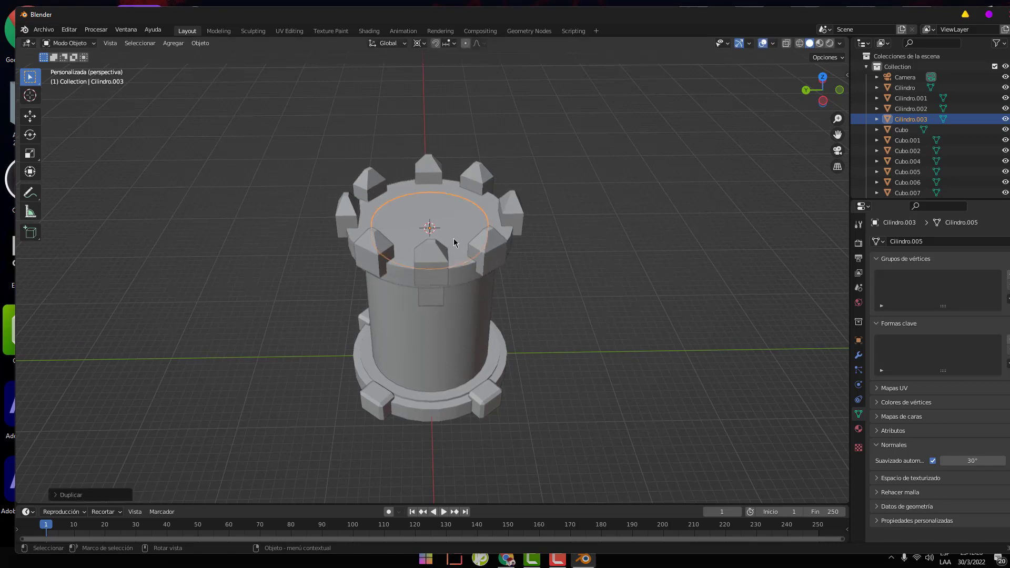
left_click(454, 239)
left_click(450, 232)
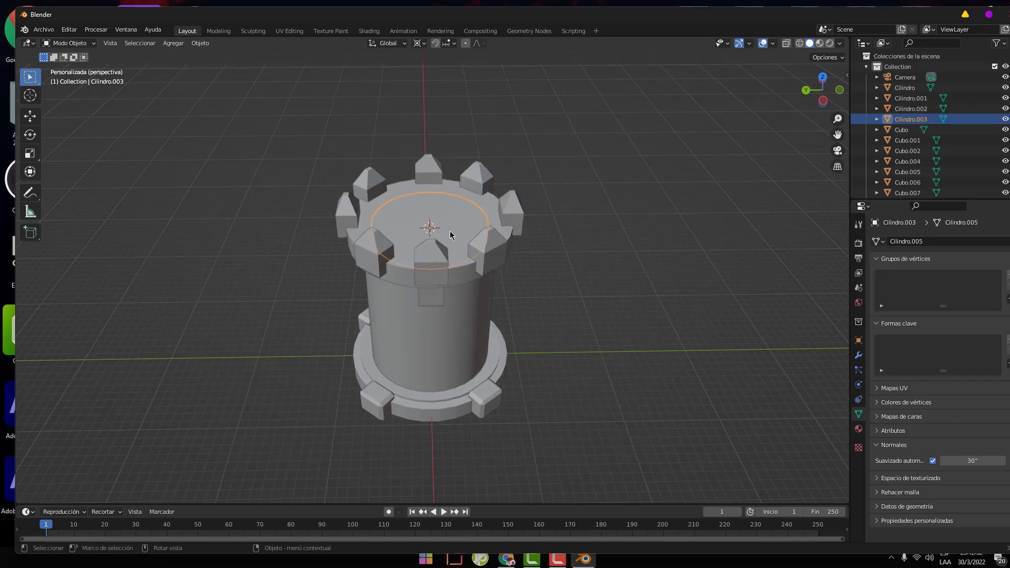
key("g")
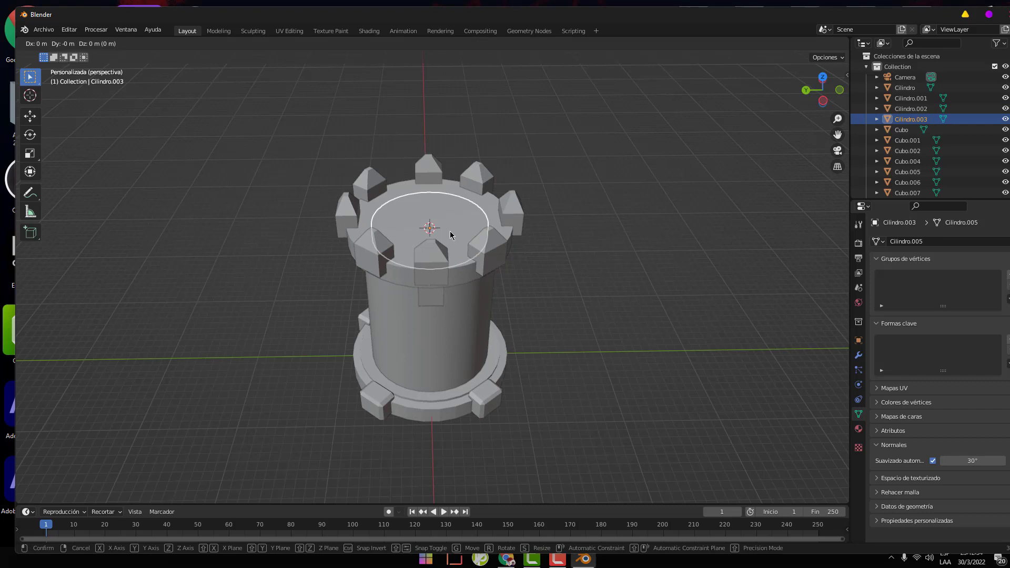
key("z")
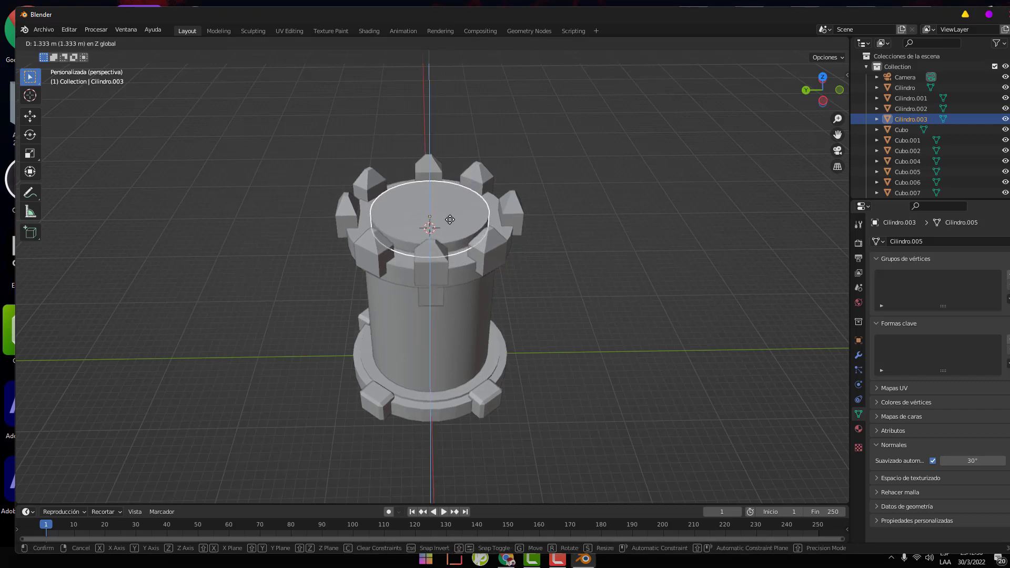
left_click(450, 219)
Stretch the inner cylinder taller along Z so it rises above the crenellations
mouse_move(521, 307)
middle_mouse_down()
mouse_move(526, 261)
mouse_move(557, 282)
mouse_move(589, 329)
mouse_move(490, 277)
middle_mouse_up()
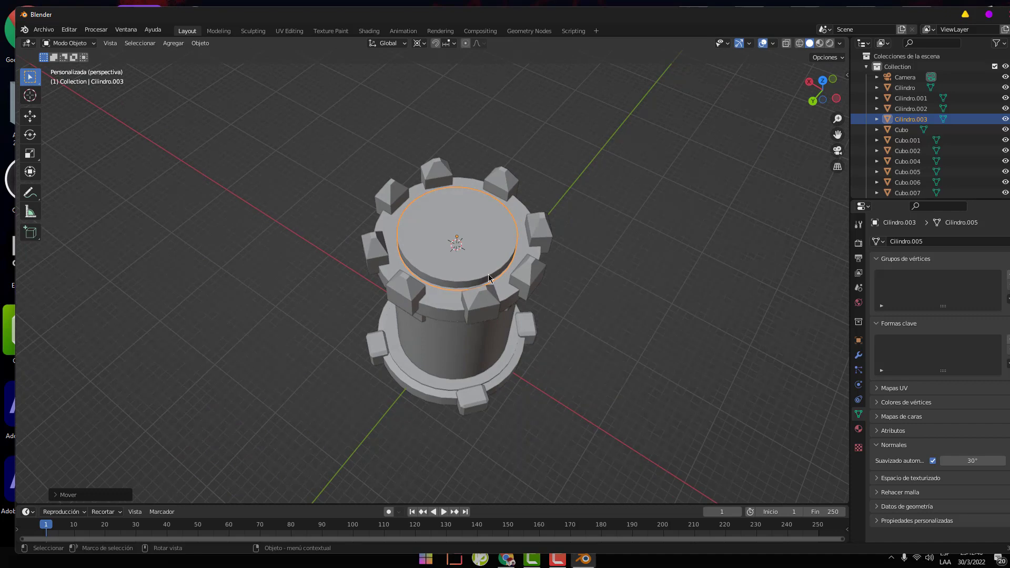
middle_click_drag(489, 277, 485, 261)
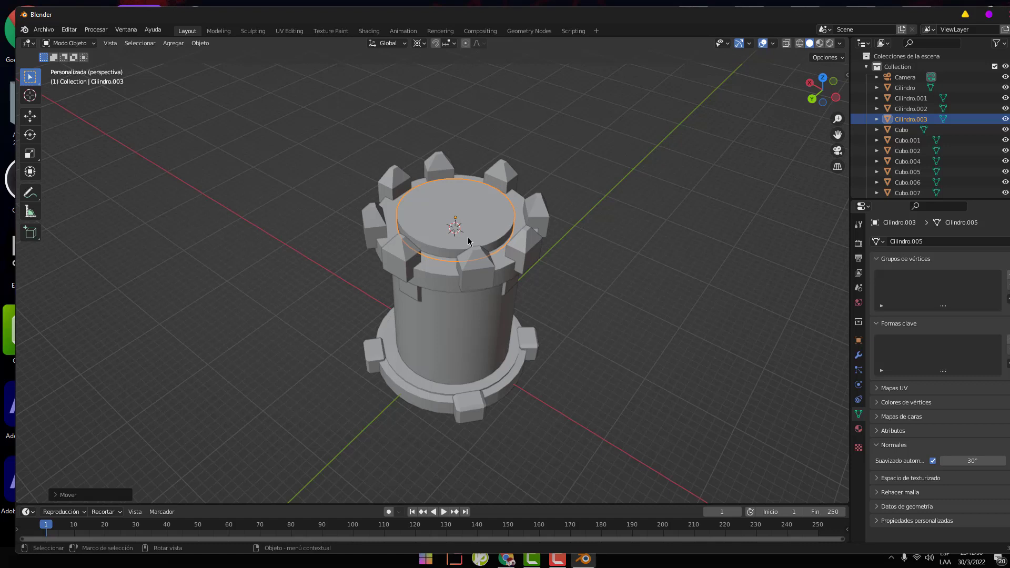
key("s")
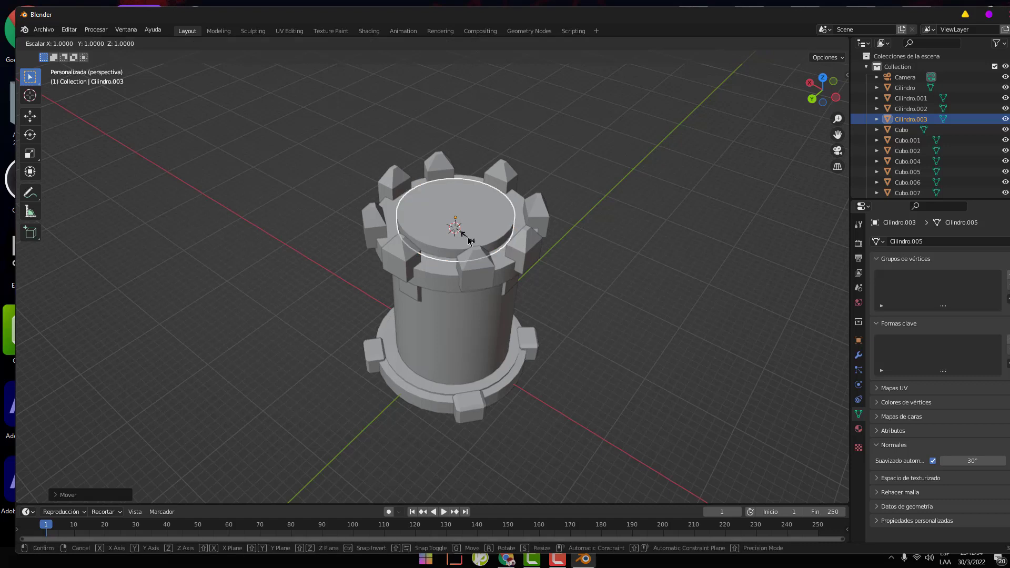
key("z")
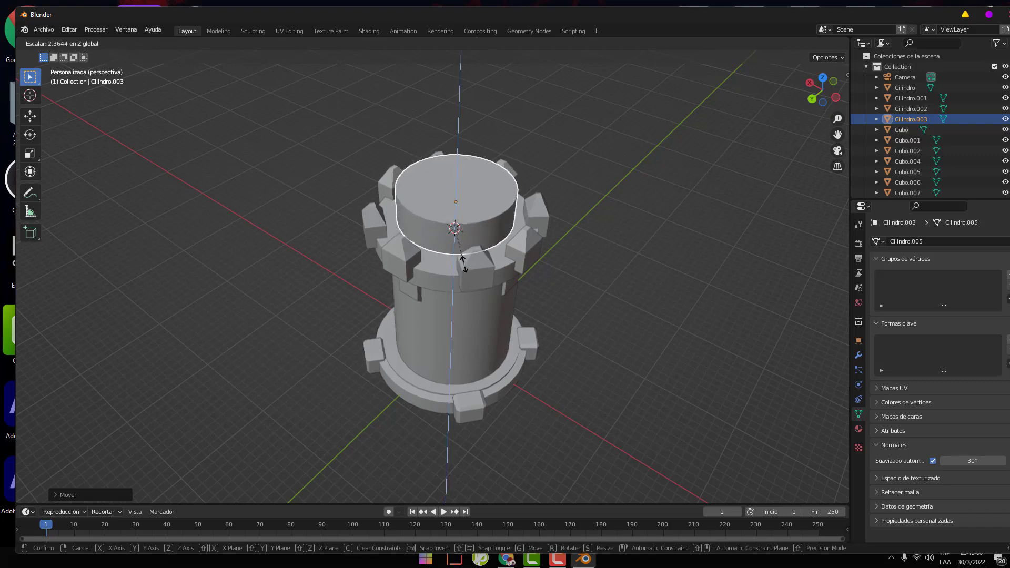
left_click(463, 263)
middle_click_drag(540, 314, 540, 314)
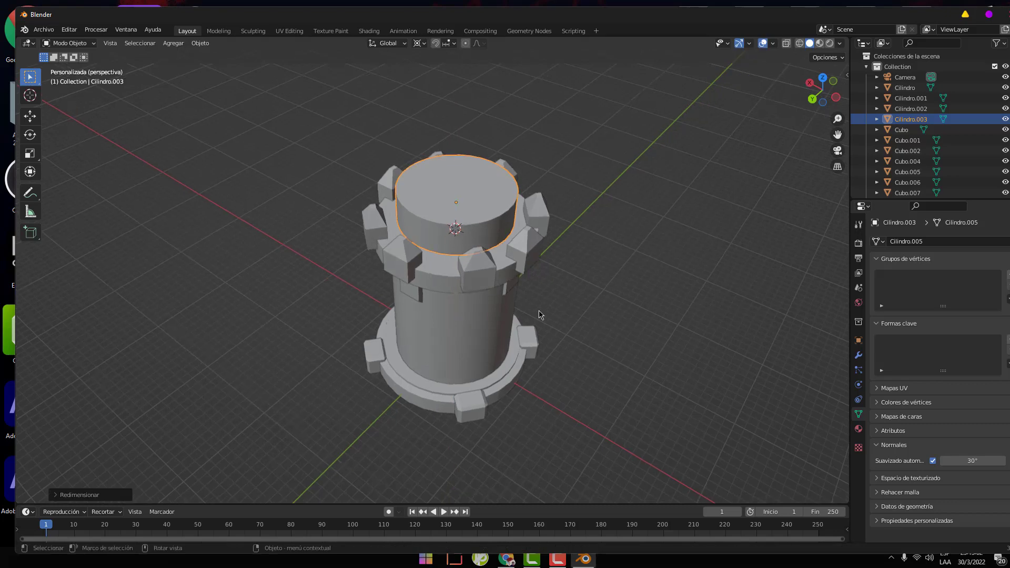
left_click(541, 331)
mouse_move(555, 354)
middle_mouse_down()
mouse_move(577, 323)
mouse_move(621, 342)
mouse_move(591, 328)
middle_mouse_up()
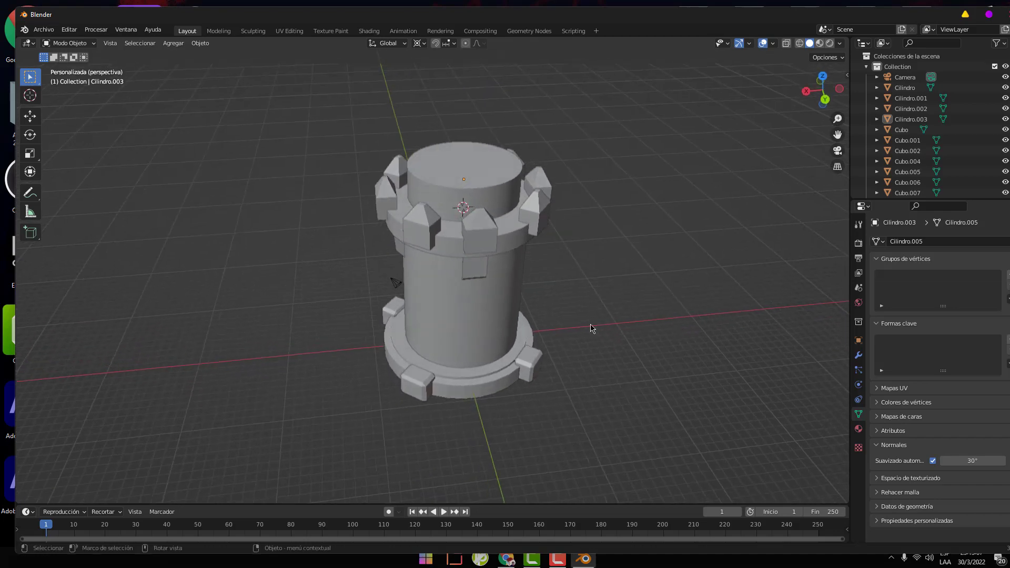
left_click(472, 178)
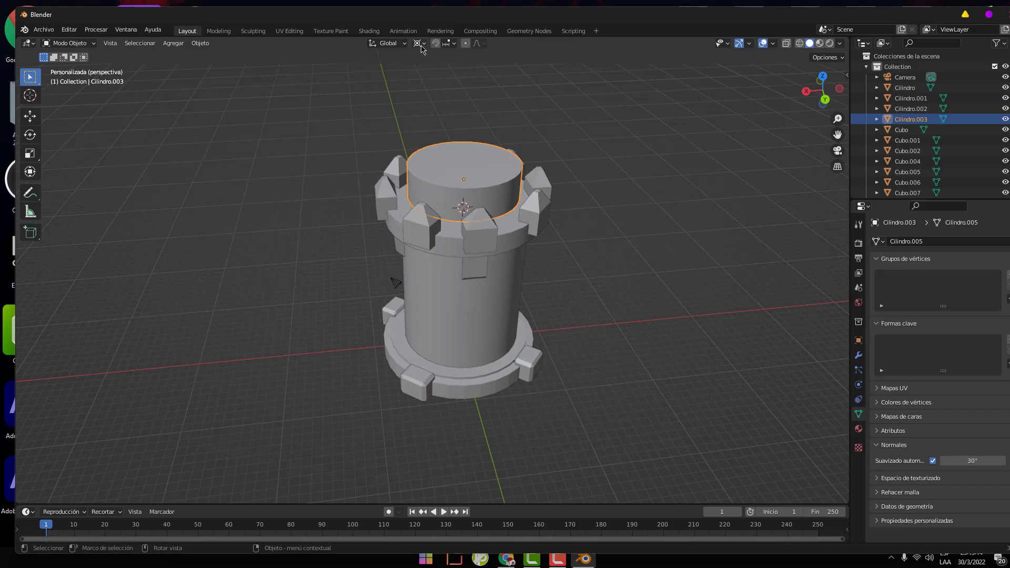
Snap the 3D cursor to the raised cylinder's centre and bring up the Add Mesh list
key("shift")
key("shift+s")
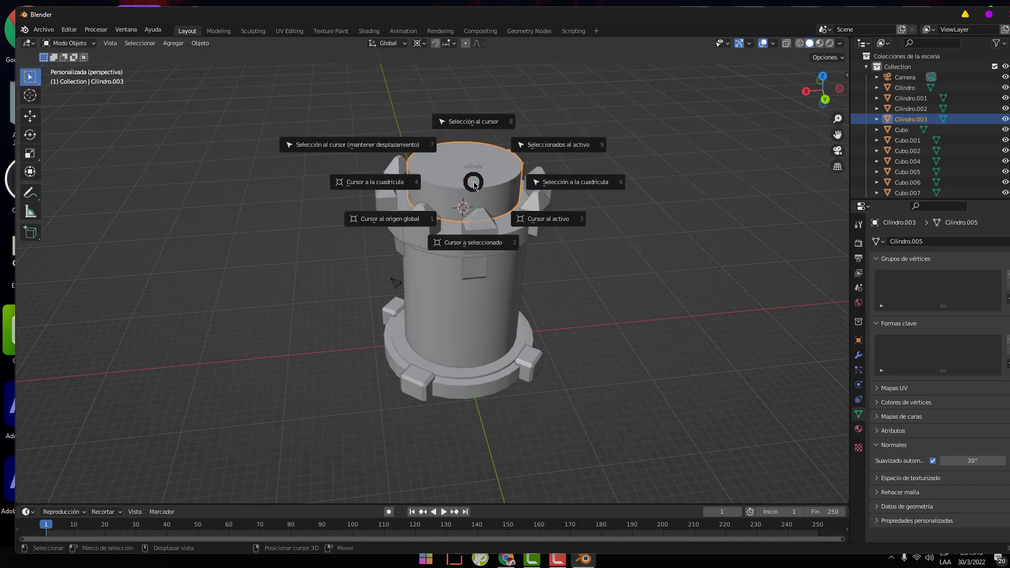
left_click(473, 245)
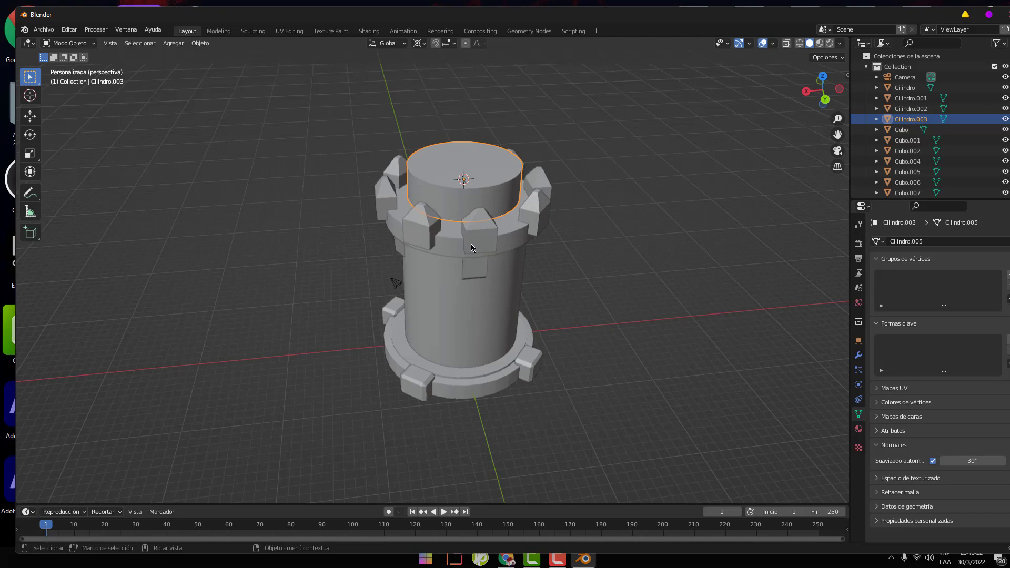
mouse_move(573, 268)
middle_mouse_down()
mouse_move(560, 303)
mouse_move(540, 288)
middle_mouse_up()
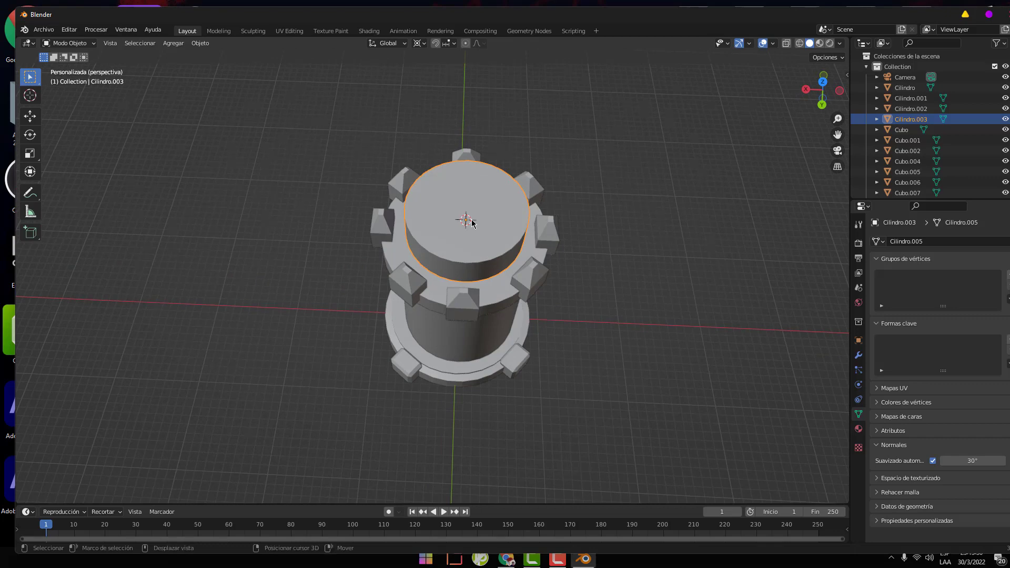
key("shift+a")
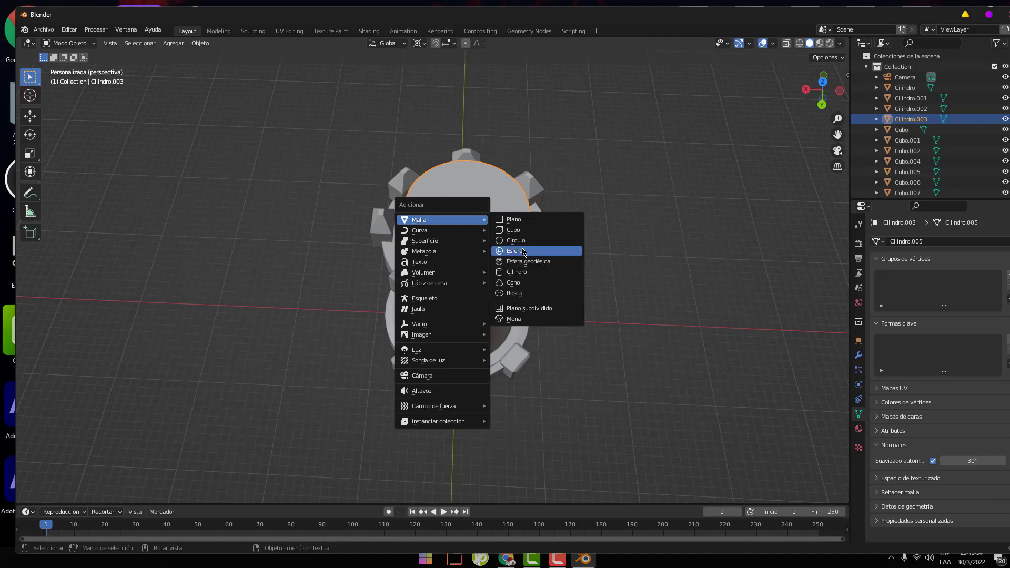
Add a UV sphere scaled about fivefold as a dome atop the inner cylinder
left_click(523, 252)
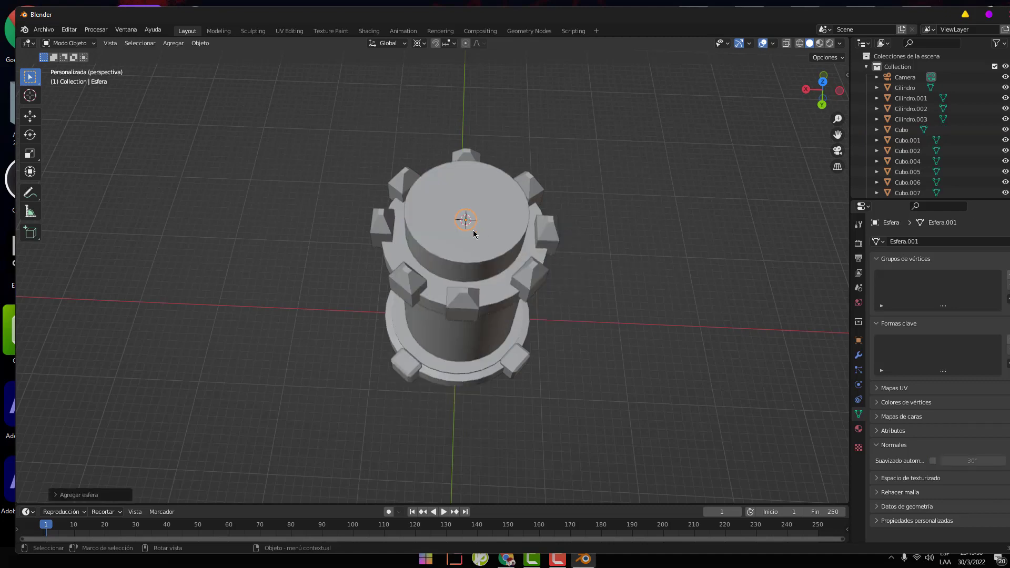
key("s")
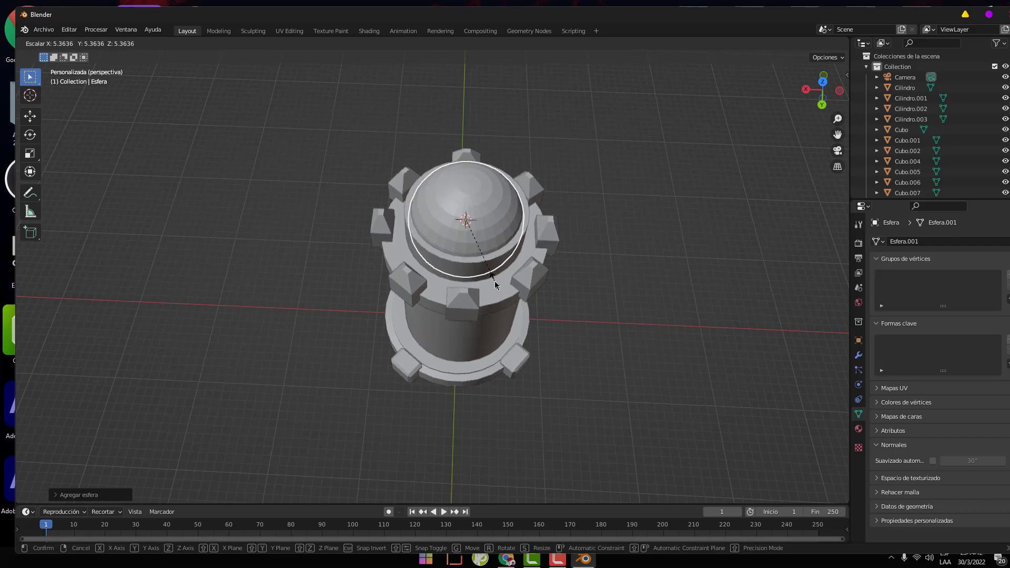
left_click(496, 284)
mouse_move(563, 331)
middle_mouse_down()
mouse_move(591, 269)
mouse_move(621, 269)
mouse_move(645, 286)
mouse_move(652, 314)
mouse_move(621, 303)
middle_mouse_up()
left_click(490, 208)
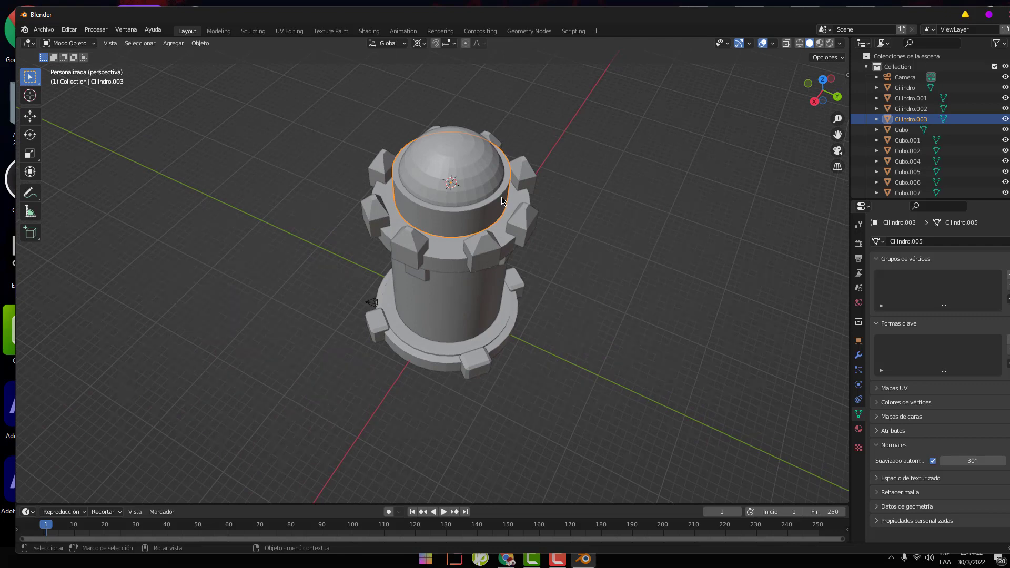
key("Tab")
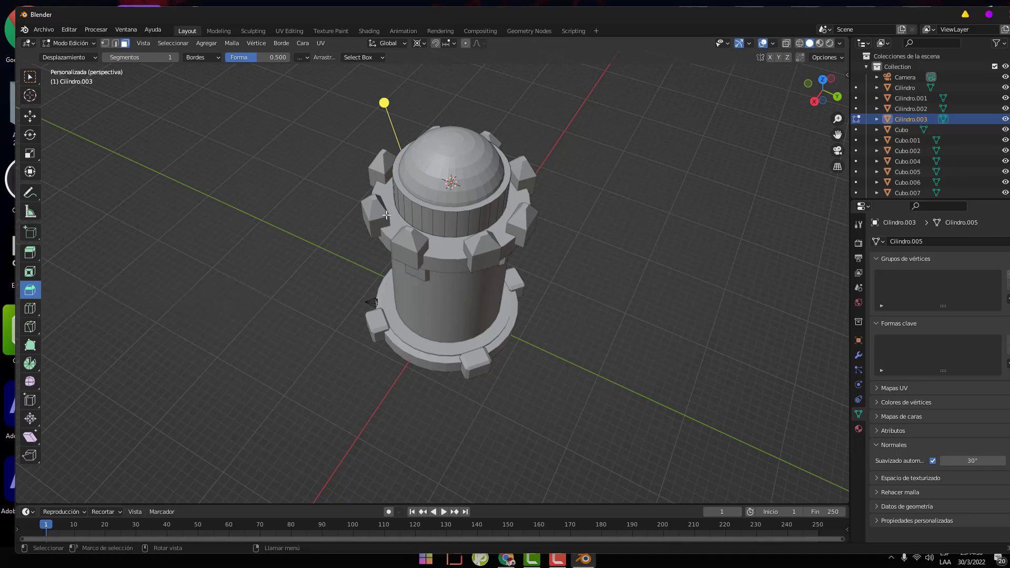
left_click(474, 208, "alt")
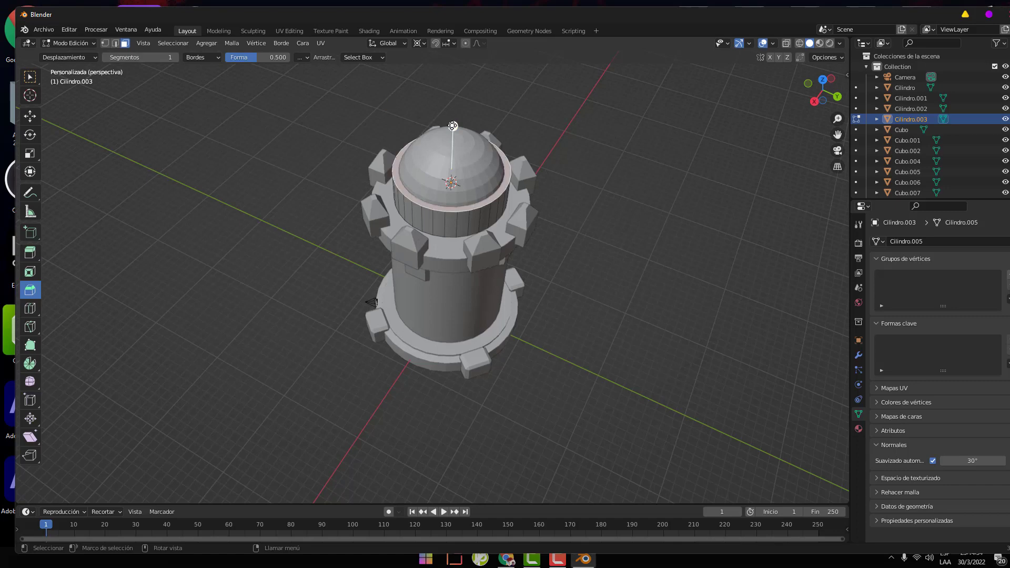
left_click_drag(453, 124, 449, 99)
key("ctrl+z")
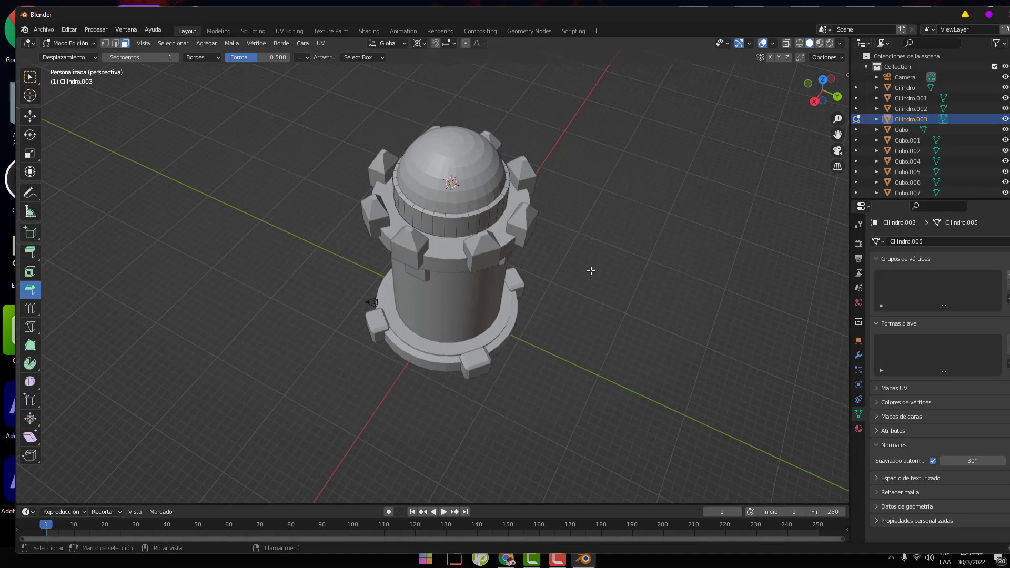
key("Tab")
mouse_move(602, 244)
middle_mouse_down()
mouse_move(621, 217)
mouse_move(650, 253)
mouse_move(647, 275)
mouse_move(600, 311)
mouse_move(574, 277)
mouse_move(583, 227)
middle_mouse_up()
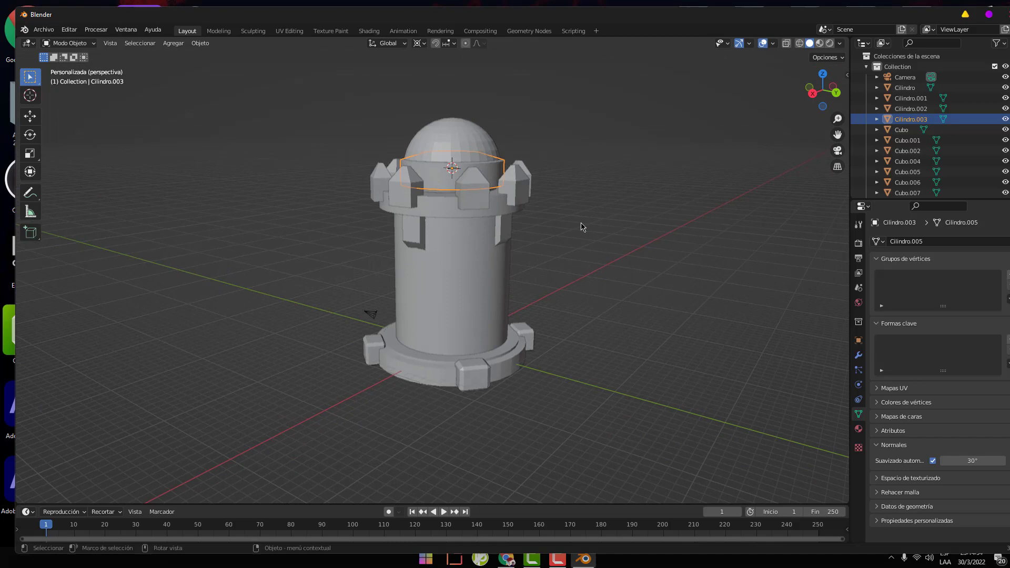
left_click(582, 226)
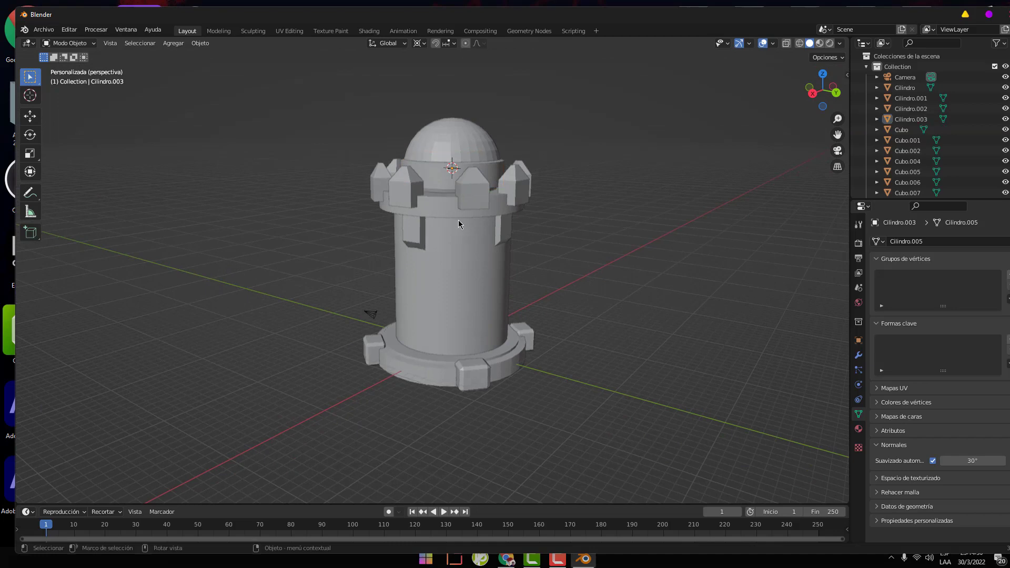
scroll(453, 221, "down", 1)
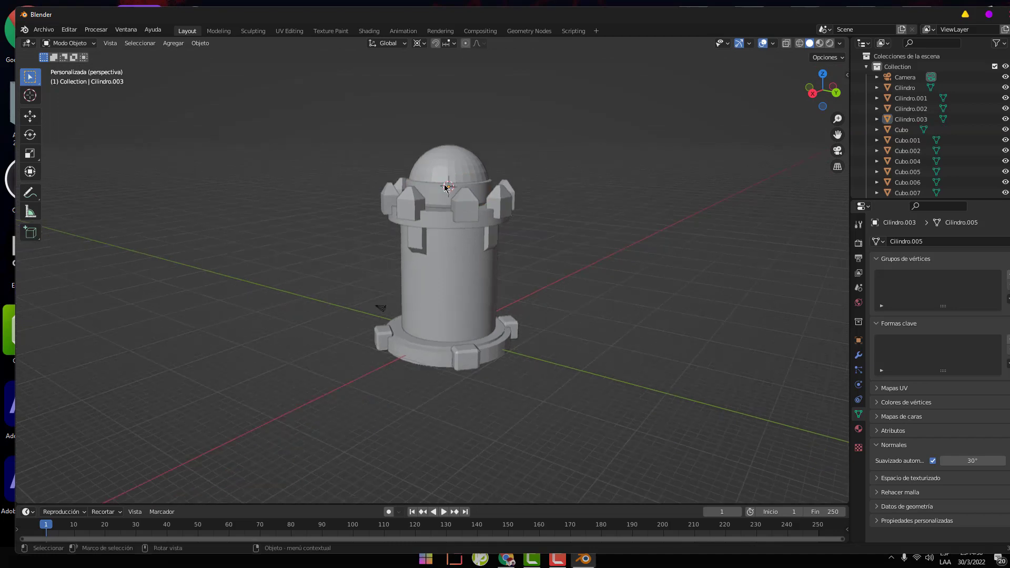
scroll(443, 214, "up", 3)
scroll(446, 195, "up", 2)
scroll(453, 168, "up", 1)
scroll(453, 166, "down", 1)
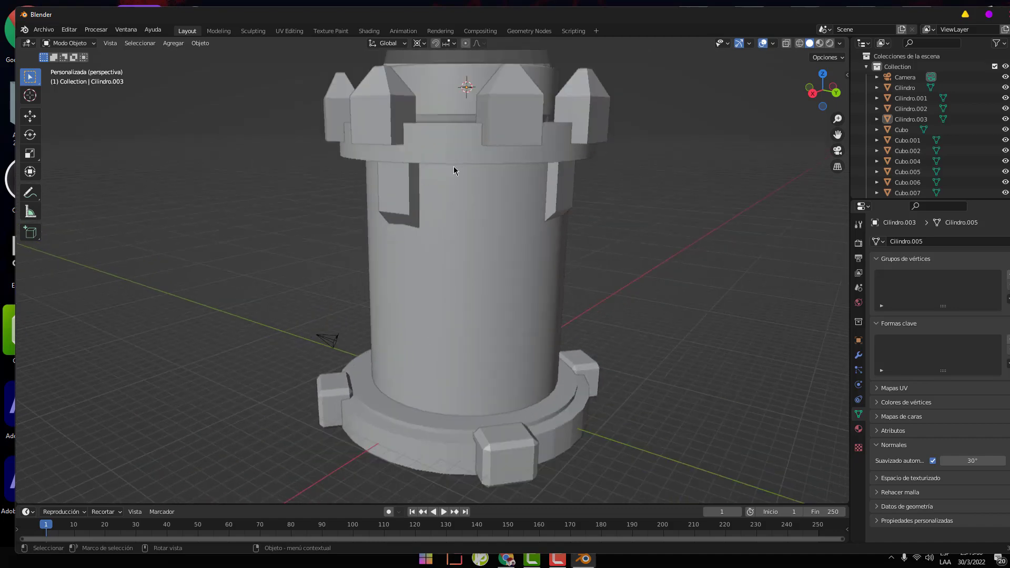
scroll(444, 221, "down", 3)
mouse_move(494, 370)
middle_mouse_down()
mouse_move(507, 452)
mouse_move(370, 241)
middle_mouse_up()
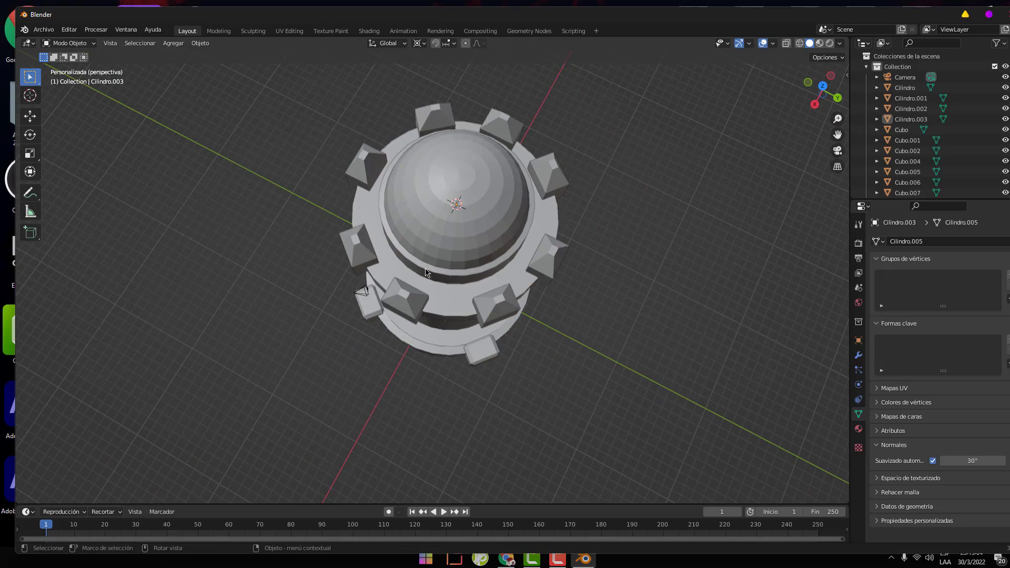
mouse_move(426, 272)
middle_mouse_down()
mouse_move(462, 212)
mouse_move(340, 270)
middle_mouse_up()
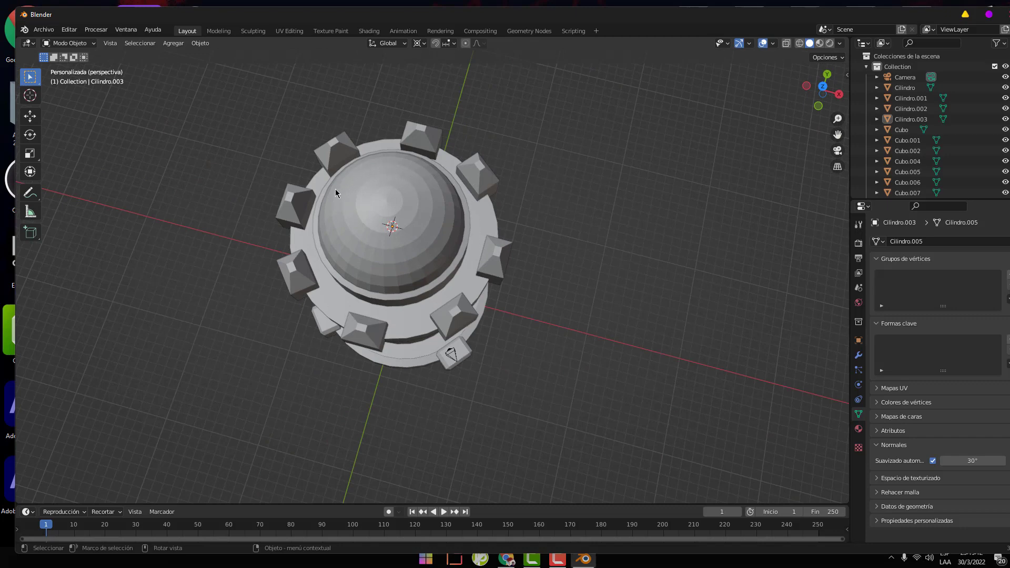
scroll(553, 349, "down", 2)
scroll(553, 350, "down", 2)
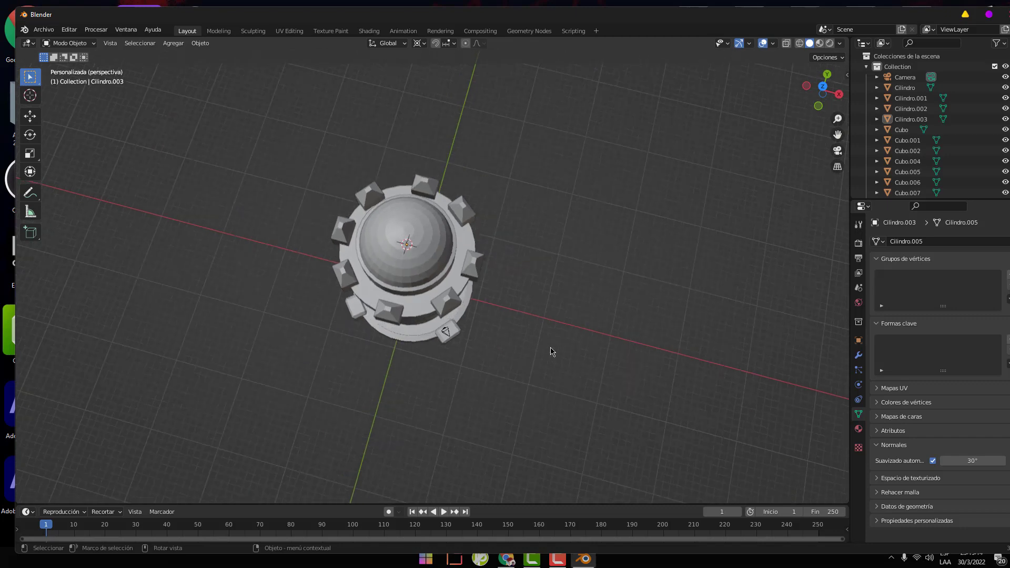
scroll(550, 349, "down", 1)
mouse_move(528, 302)
middle_mouse_down()
mouse_move(505, 295)
mouse_move(491, 316)
middle_mouse_up()
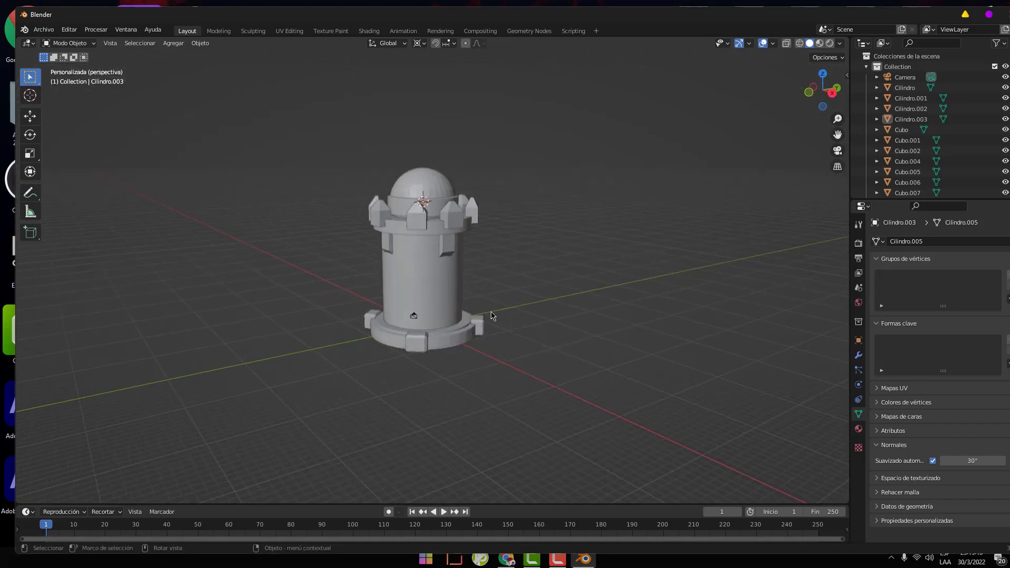
left_click_drag(410, 161, 400, 212)
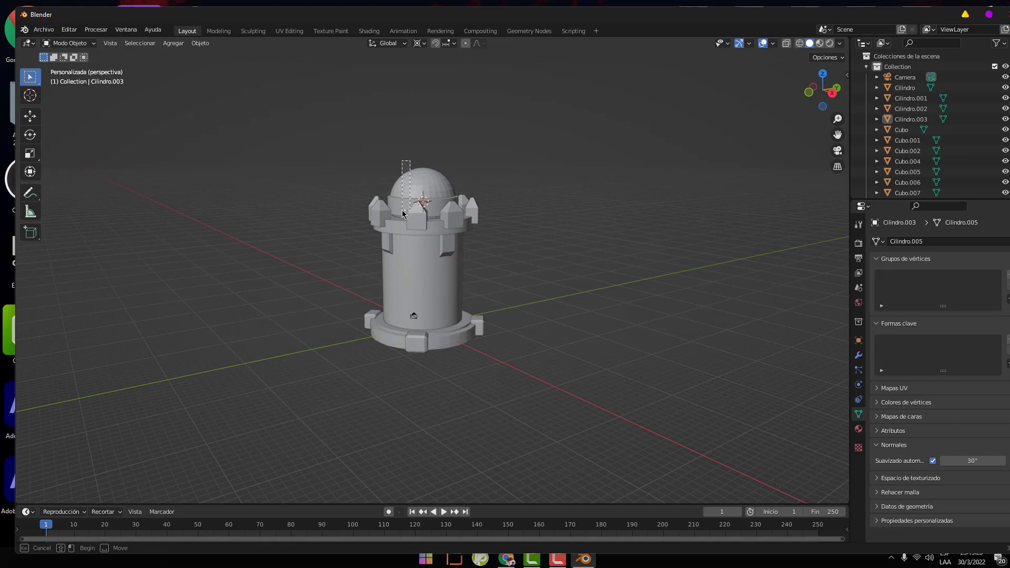
left_click(528, 287)
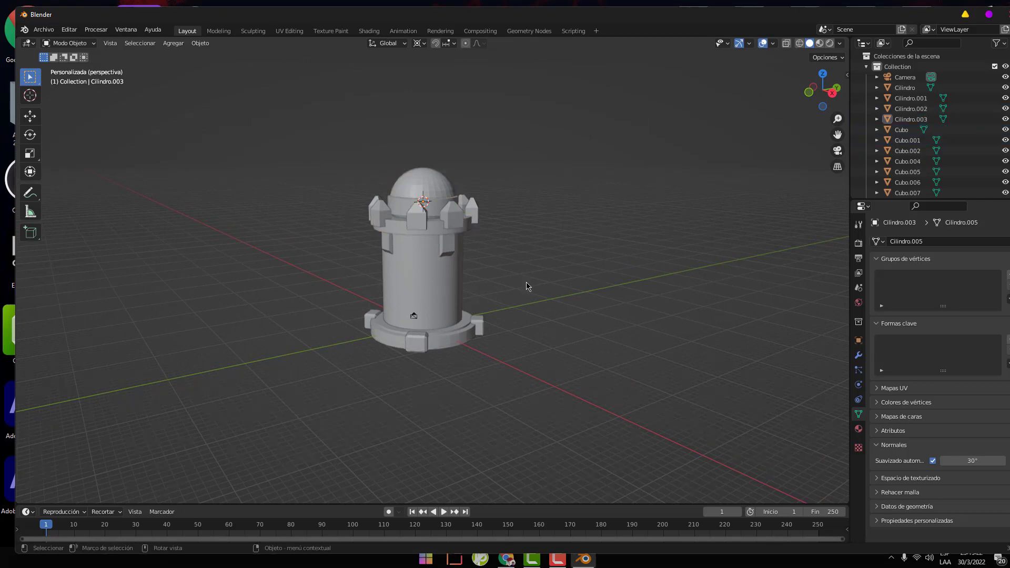
mouse_move(544, 350)
middle_mouse_down()
mouse_move(451, 352)
mouse_move(525, 368)
mouse_move(476, 394)
middle_mouse_up()
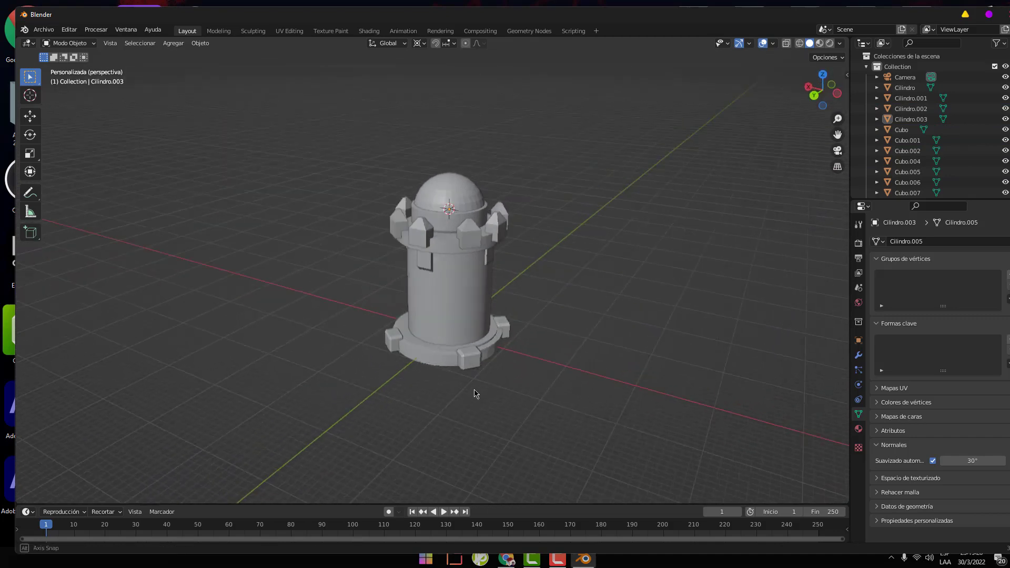
mouse_move(542, 334)
middle_mouse_down()
mouse_move(457, 311)
mouse_move(451, 295)
middle_mouse_up()
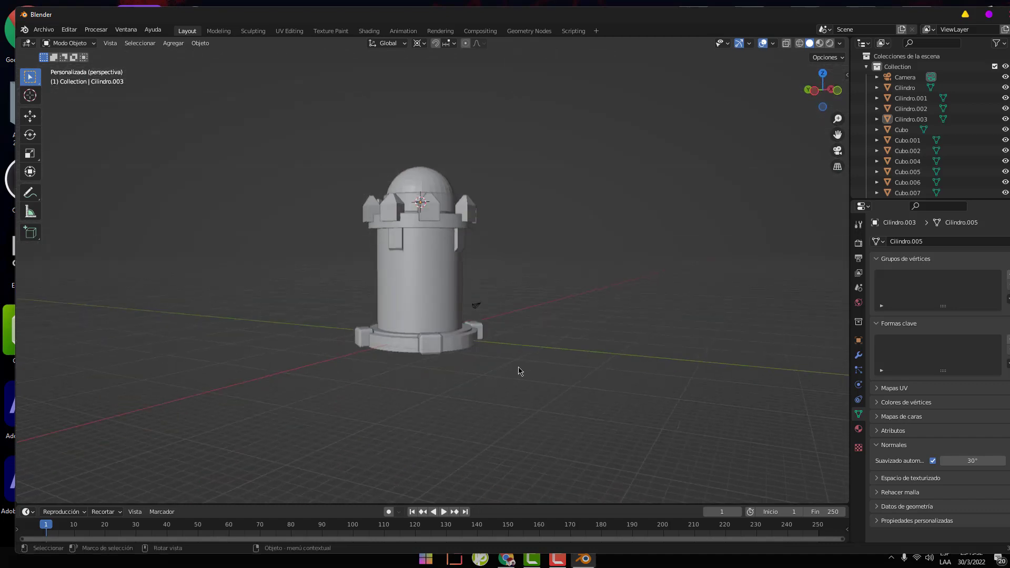
middle_click_drag(520, 368, 534, 388)
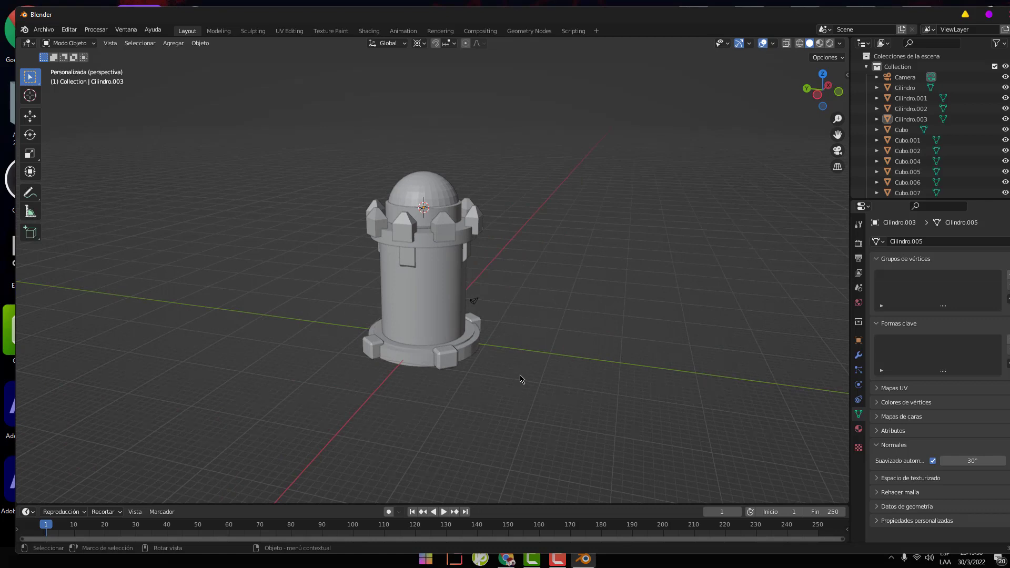
middle_click_drag(520, 379, 525, 368)
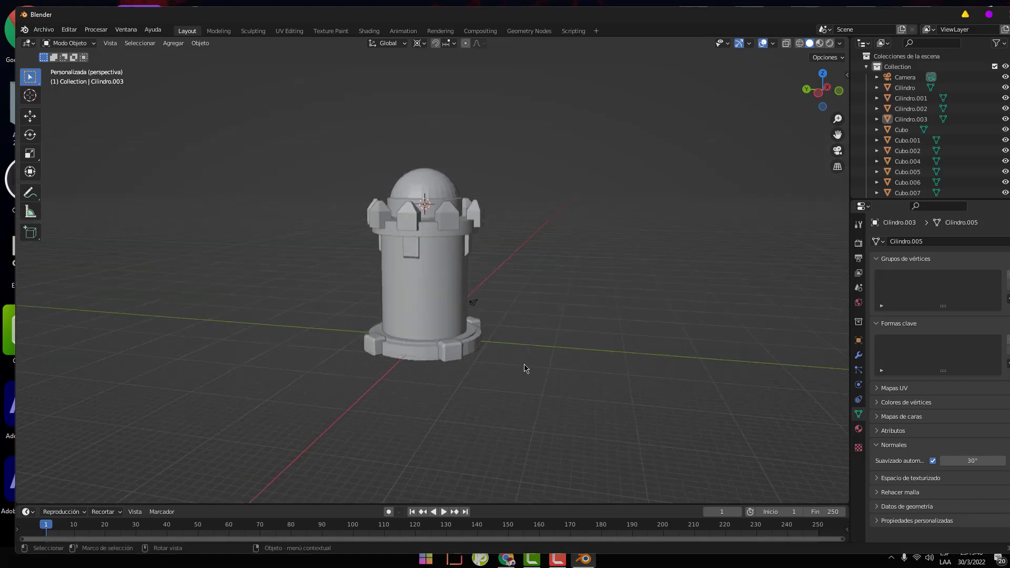